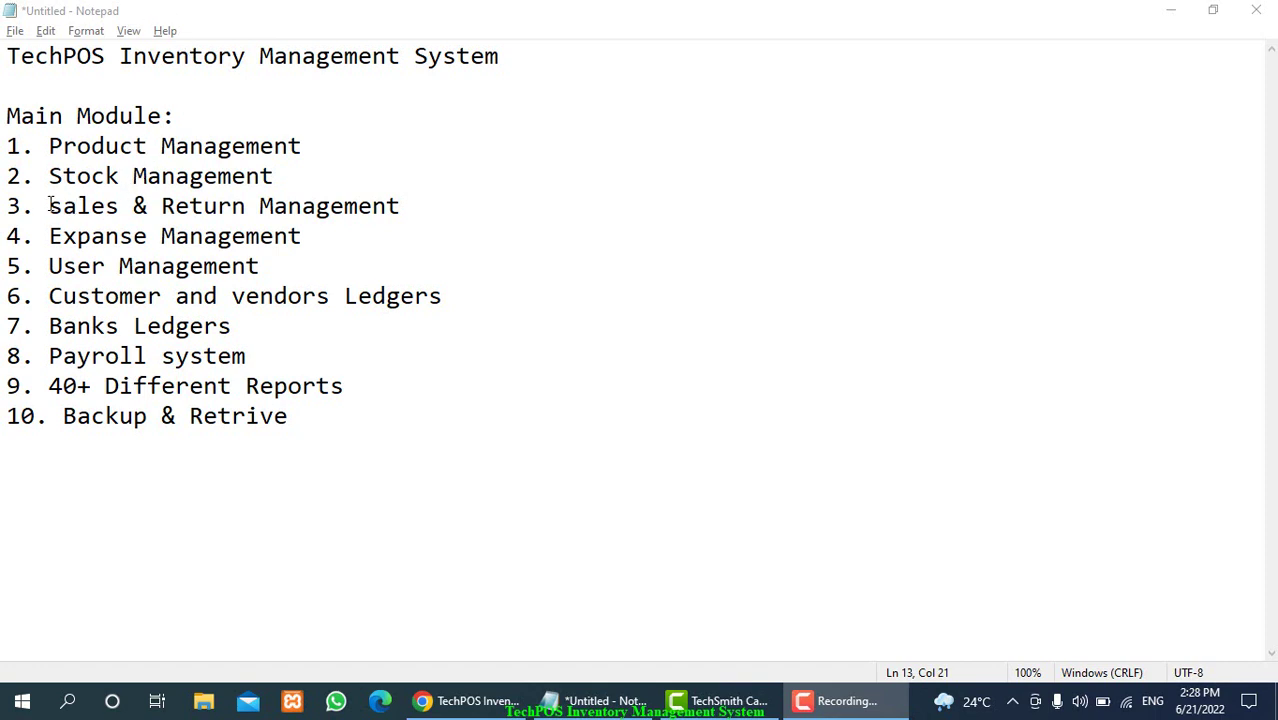
Step: Highlight the sales and return, user management, customer and vendor ledgers, and payroll entries one by one in the module list
left_click_drag(50, 205, 425, 208)
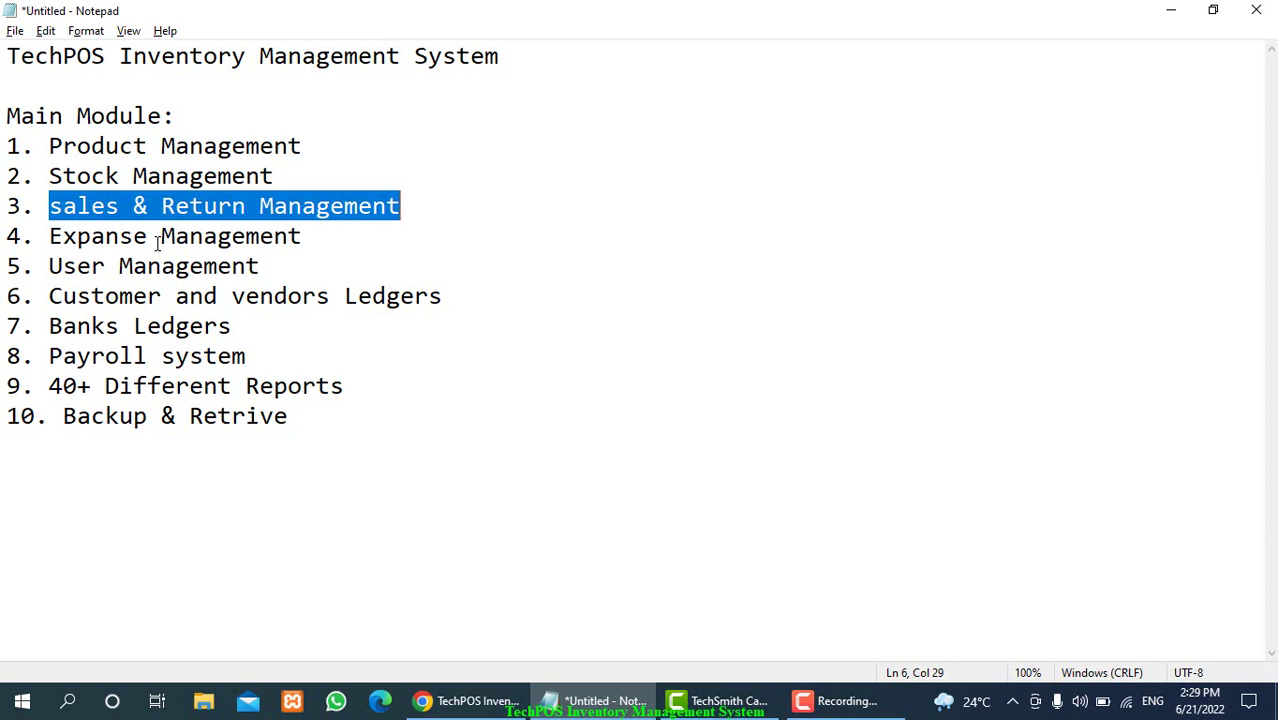
left_click(266, 272)
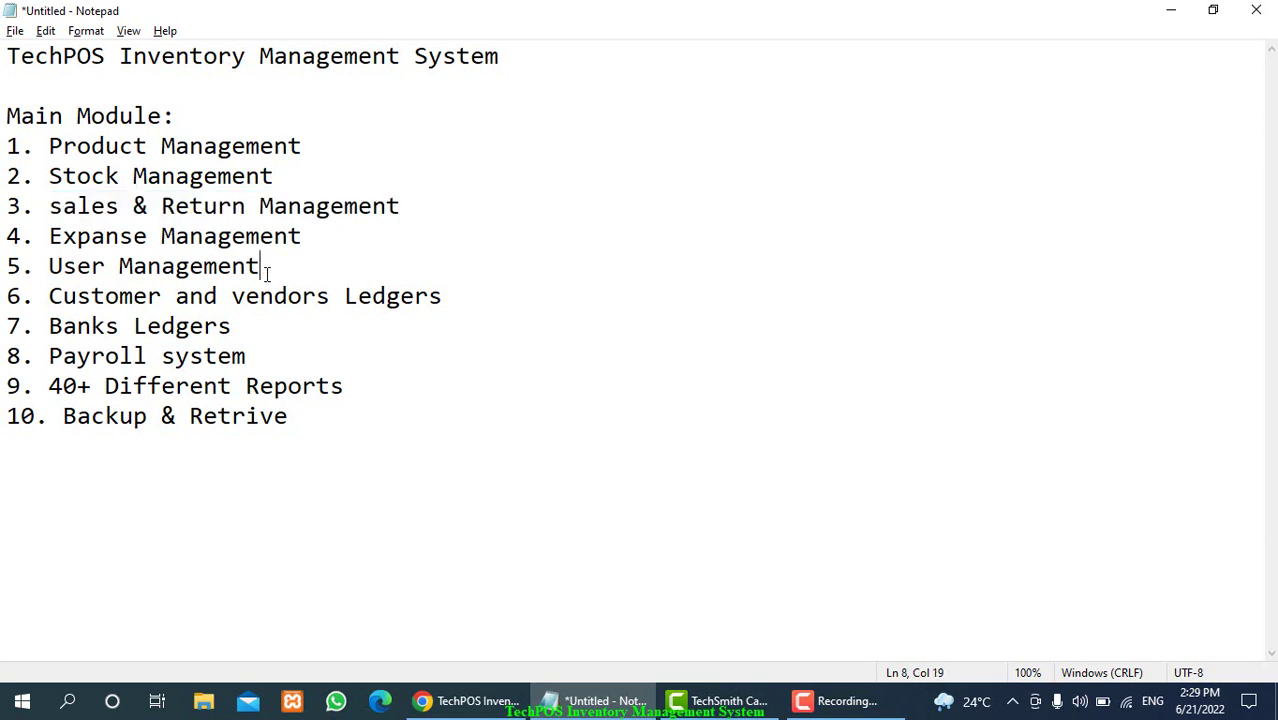
left_click_drag(266, 272, 47, 261)
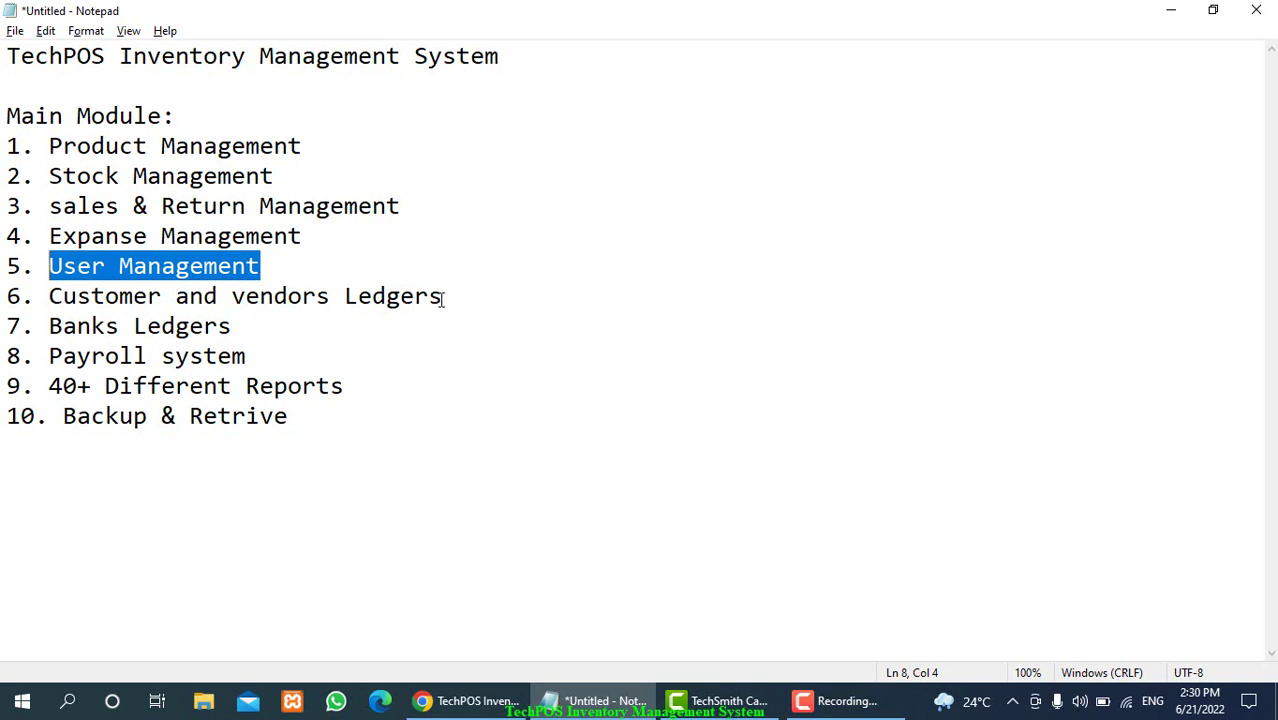
left_click_drag(442, 296, 47, 309)
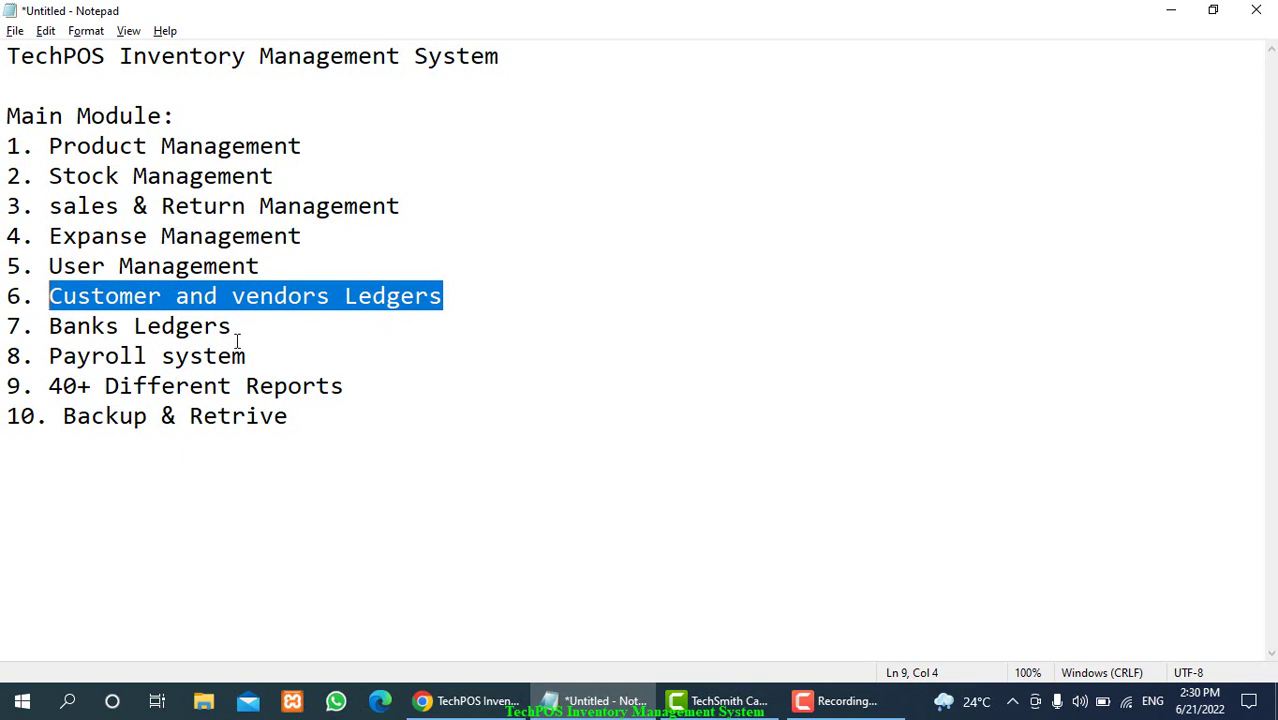
left_click_drag(257, 358, 45, 360)
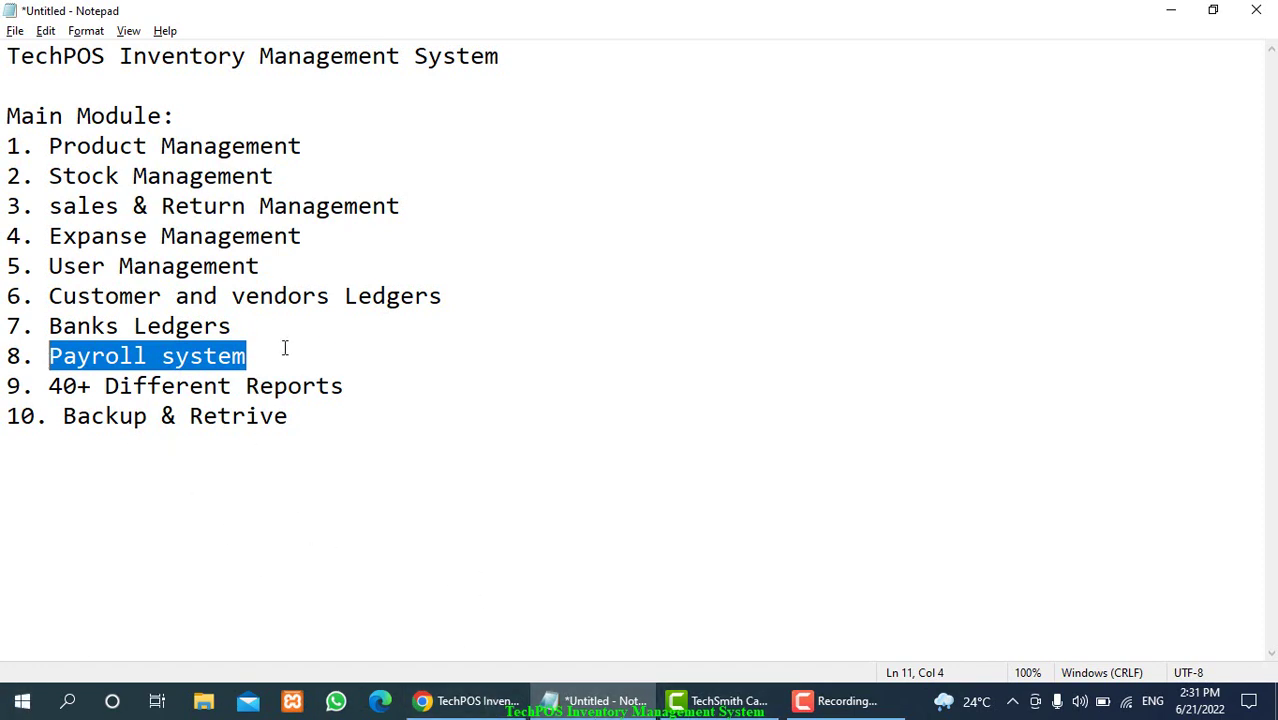
Step: Switch to TechPOS in the browser and examine the dashboard's shortcuts, summary cards, monthly sale and purchase graph and category sales chart
left_click(466, 704)
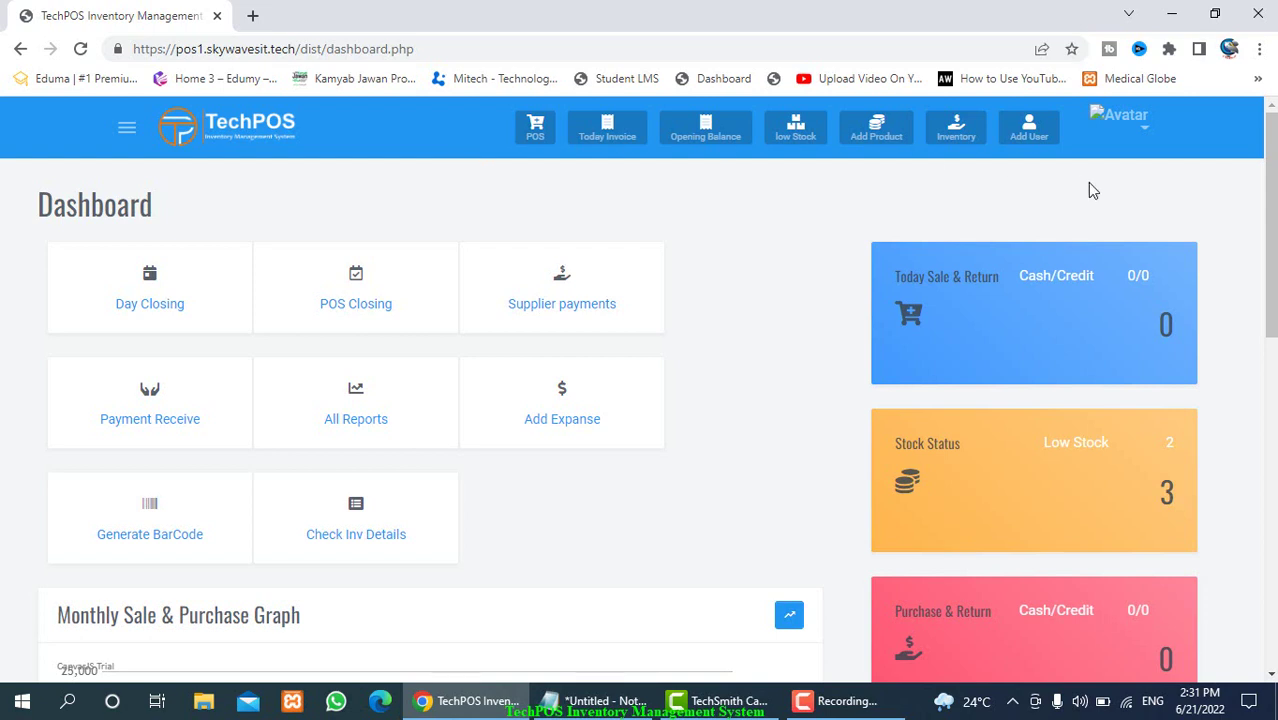
left_click_drag(1273, 172, 1270, 103)
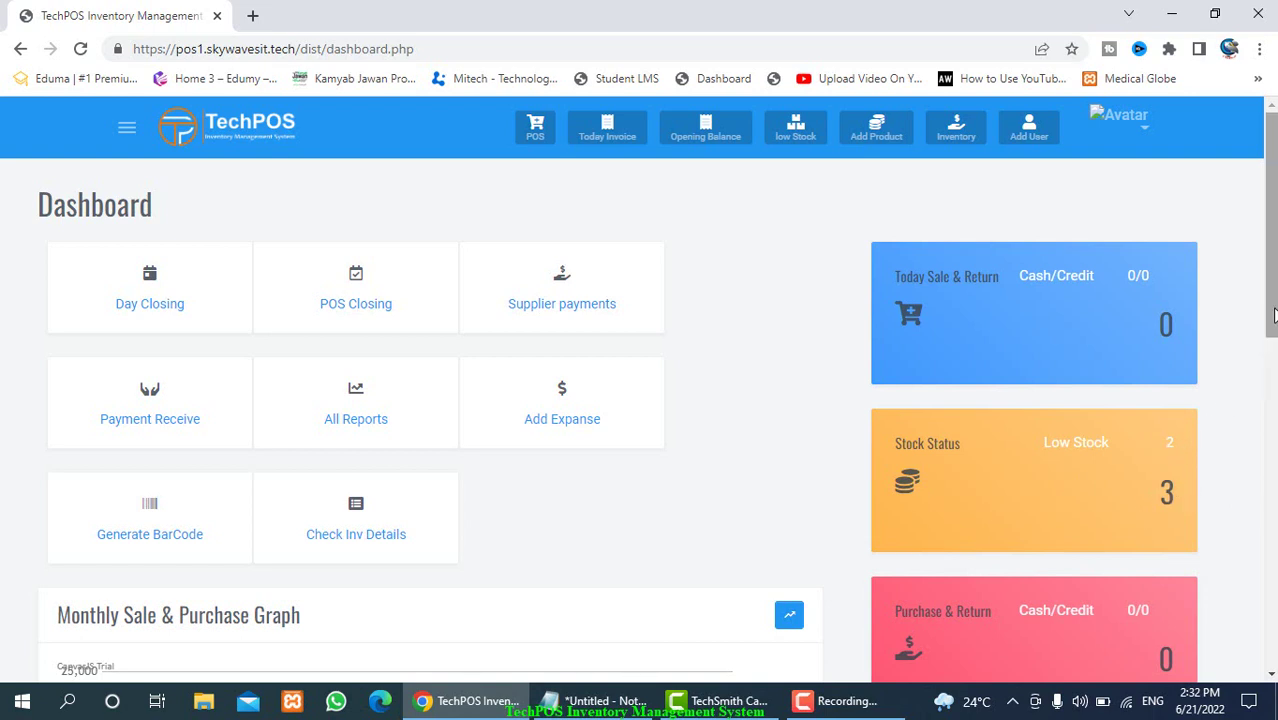
scroll(1273, 316, "down", 3)
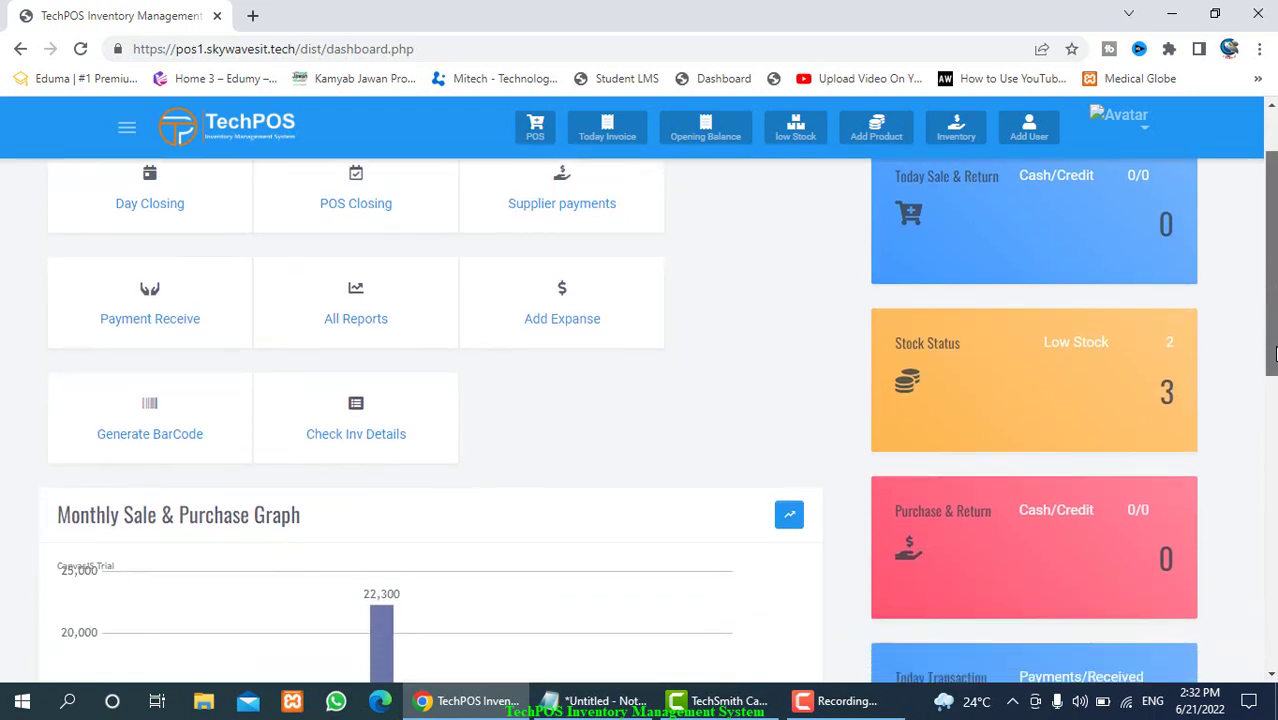
left_click_drag(1272, 371, 1272, 375)
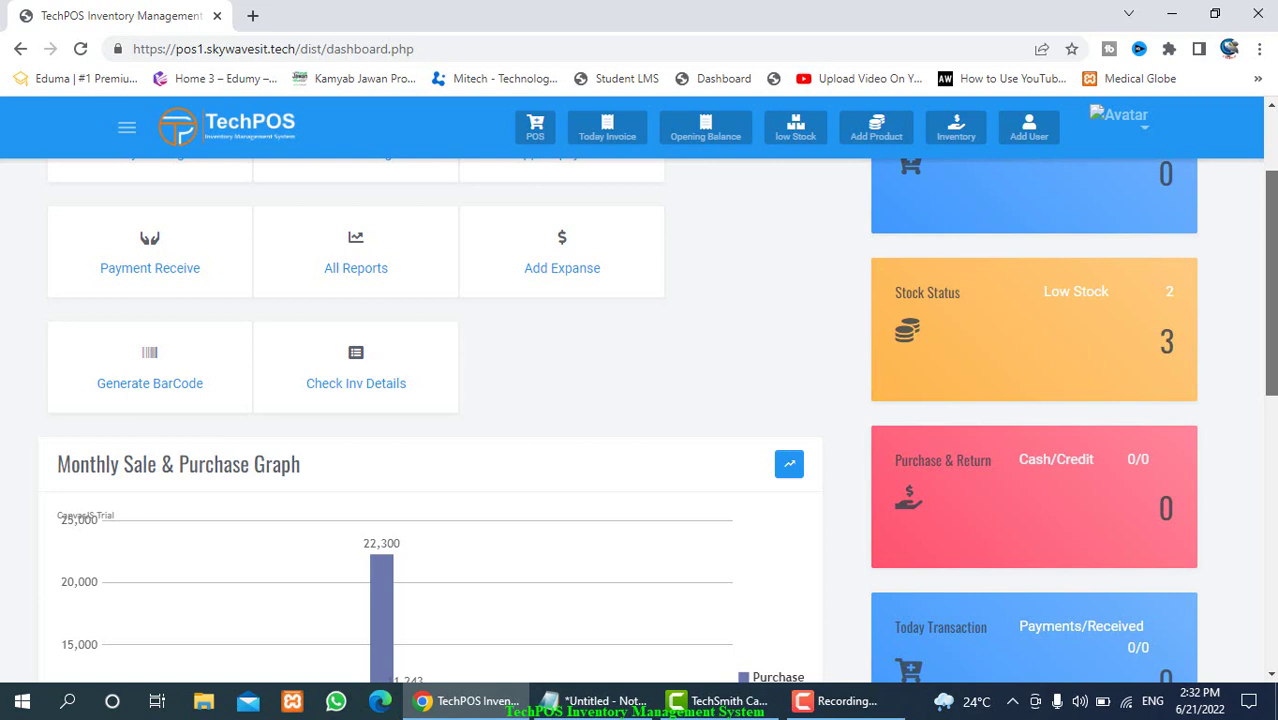
left_click_drag(1272, 375, 1272, 485)
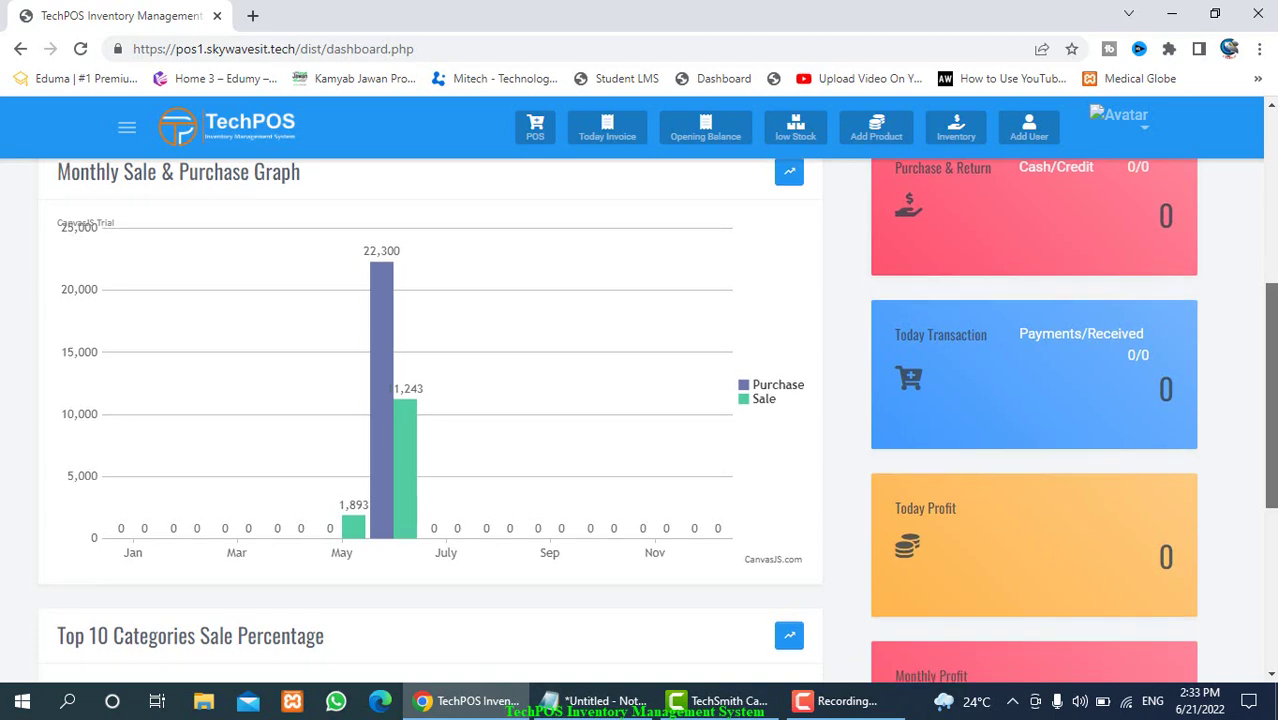
scroll(657, 420, "down", 2)
scroll(657, 420, "down", 2)
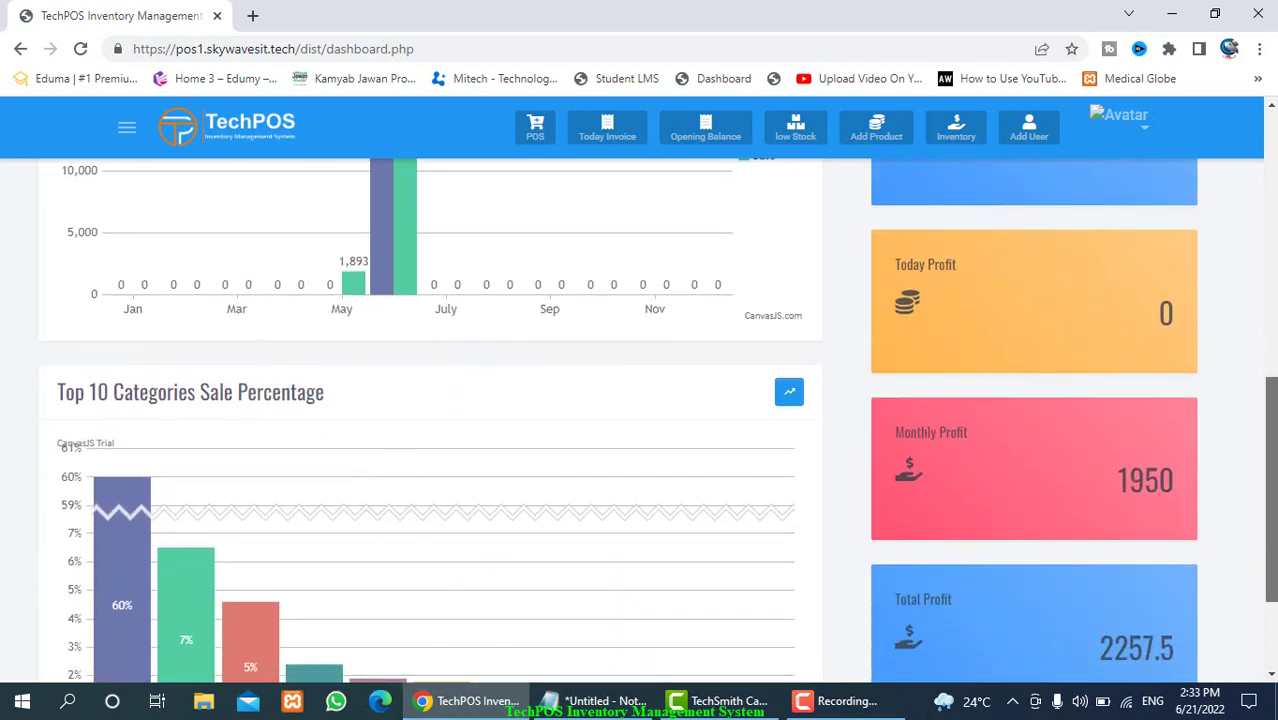
scroll(657, 420, "down", 1)
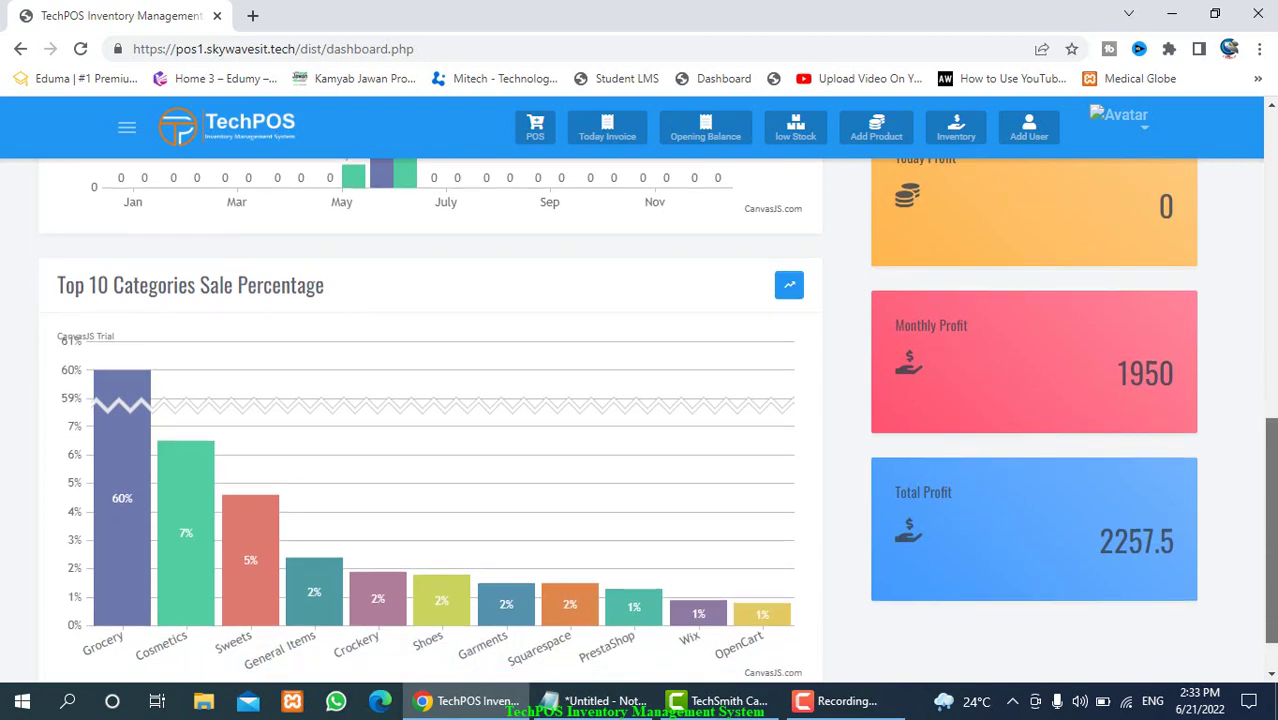
scroll(1273, 527, "up", 2)
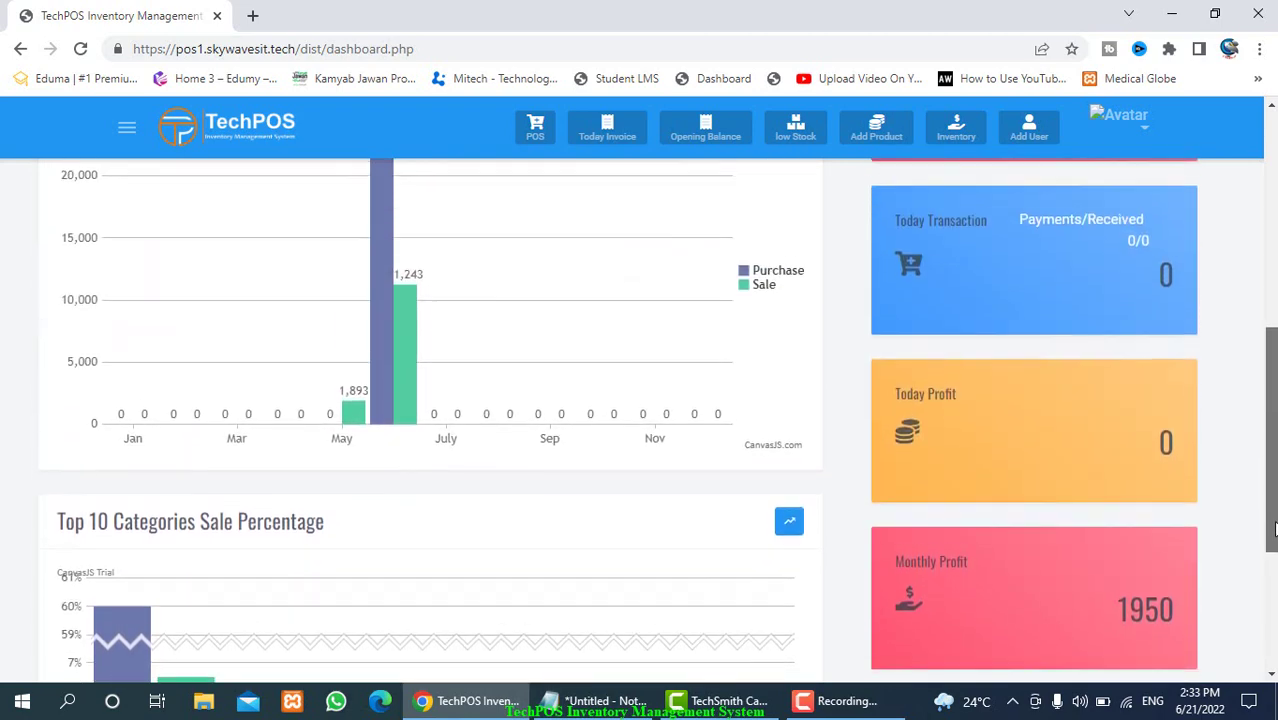
left_click_drag(1273, 527, 1273, 445)
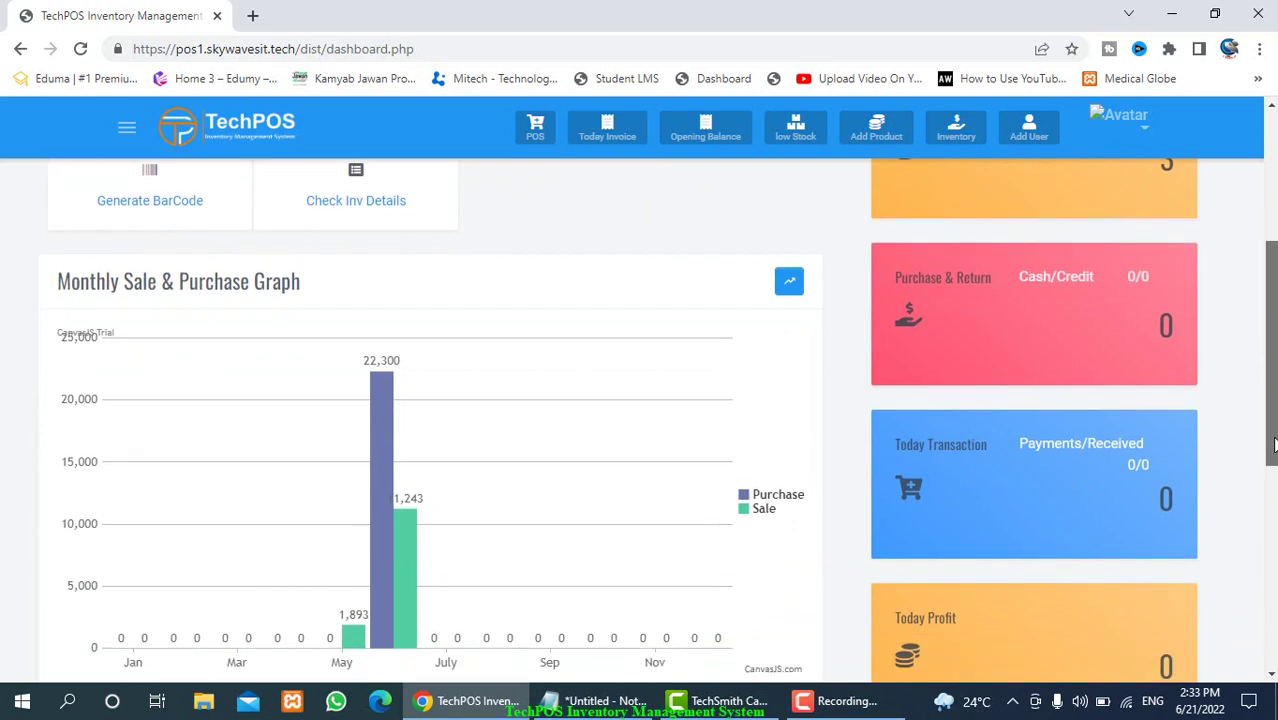
left_click_drag(1270, 374, 1270, 321)
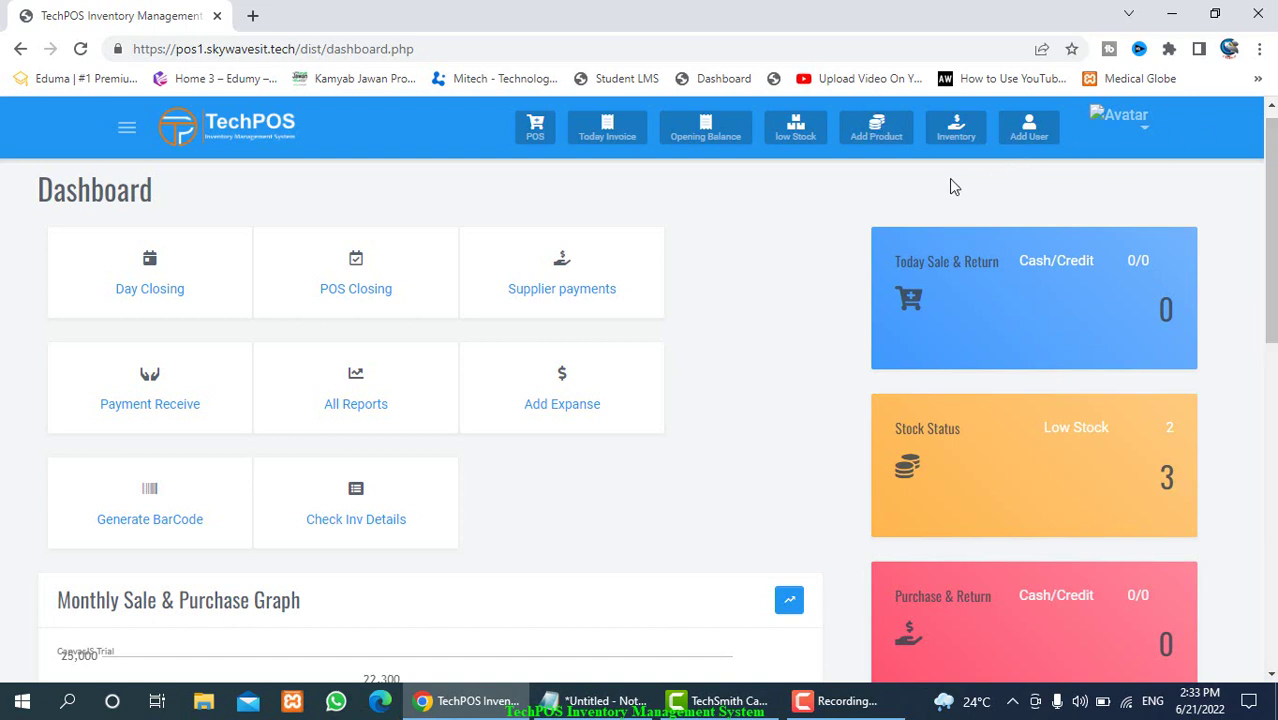
Step: Open the form for adding a product and set its line item to General Store after viewing the Shose & Garments variant
left_click(873, 139)
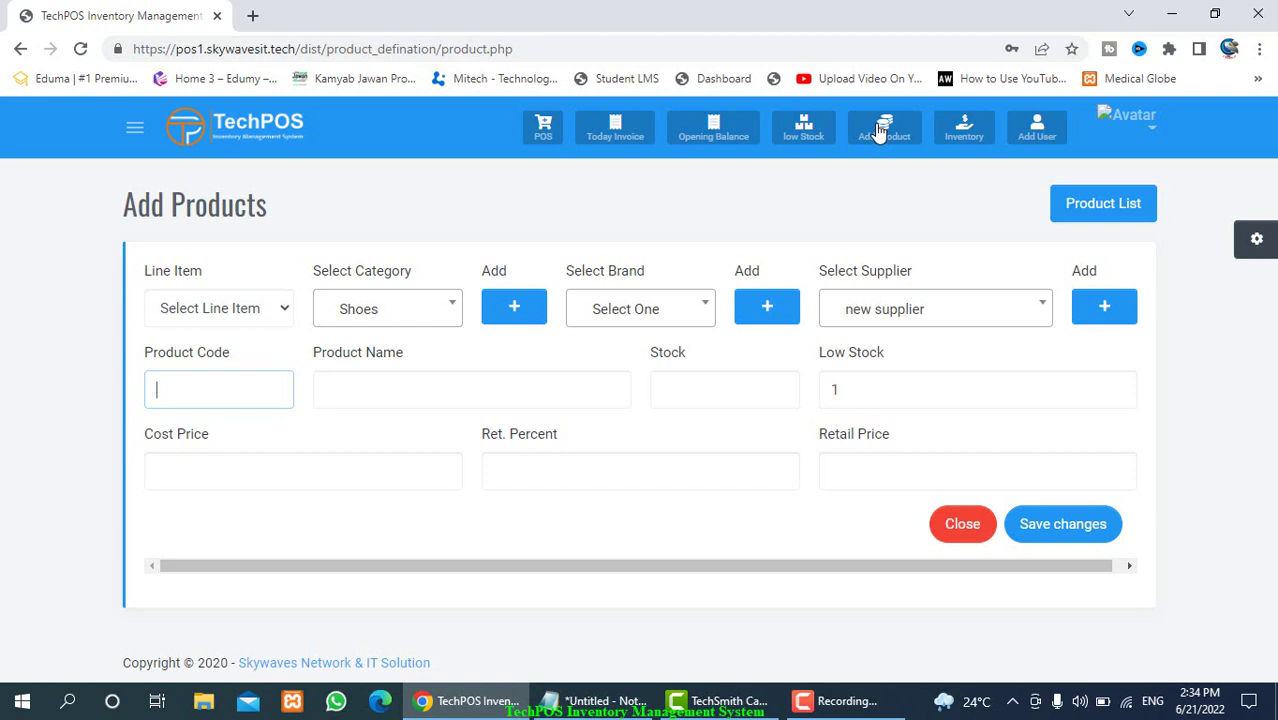
left_click(213, 313)
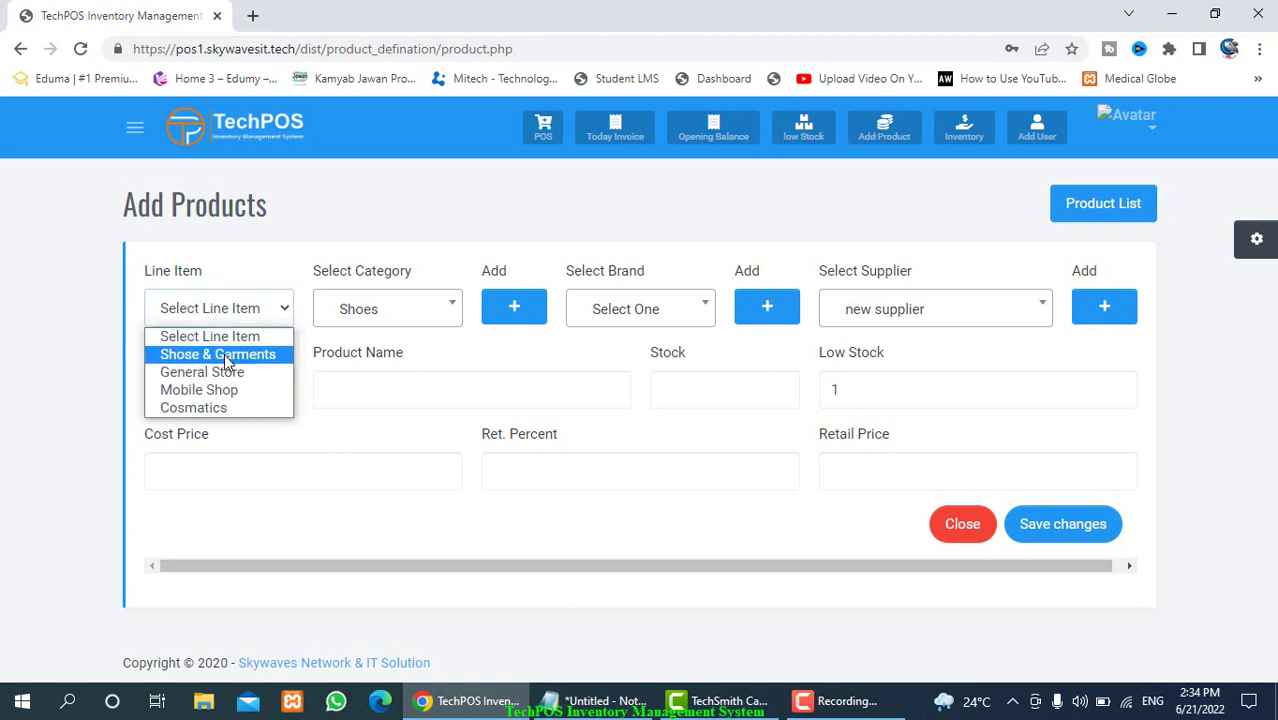
left_click(224, 353)
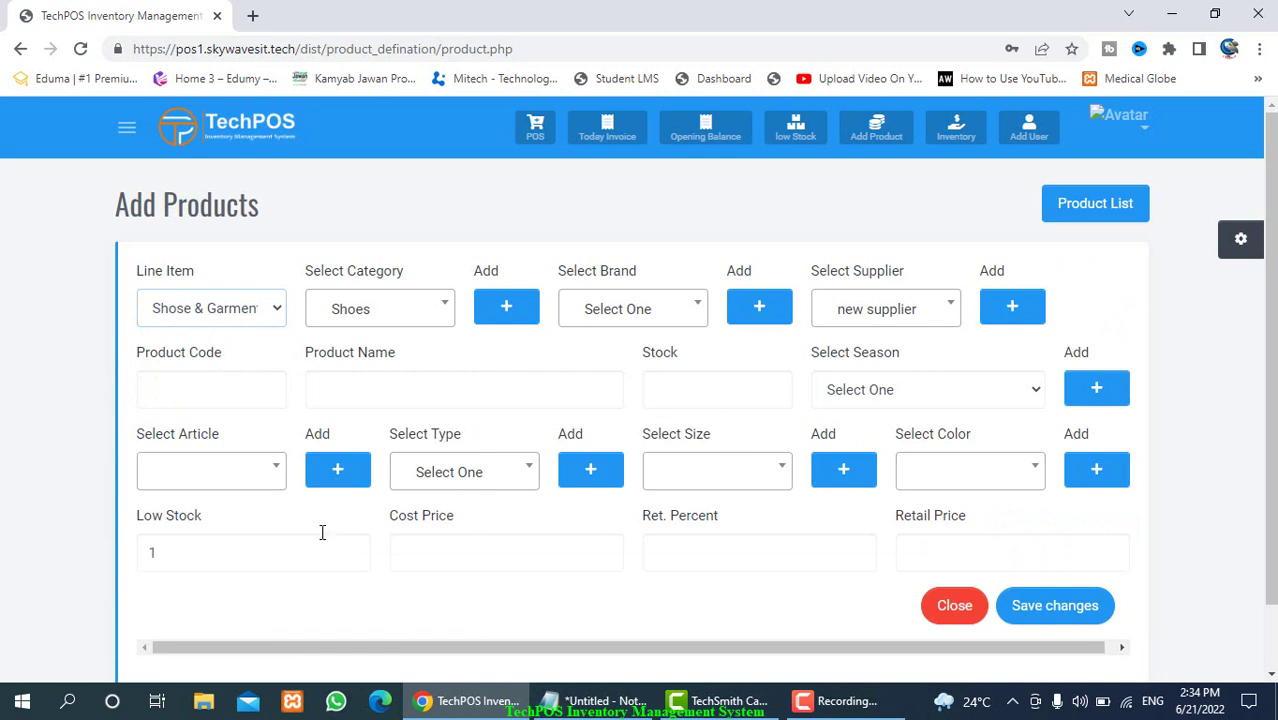
left_click(241, 314)
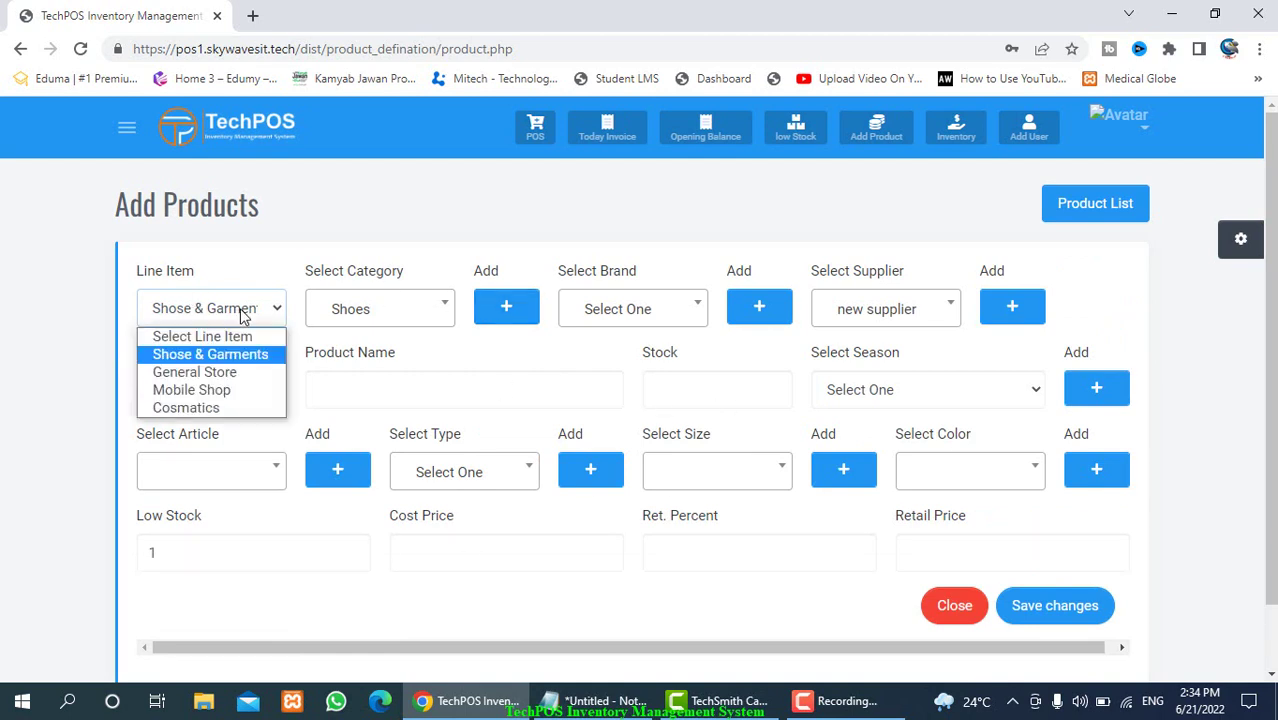
left_click(238, 376)
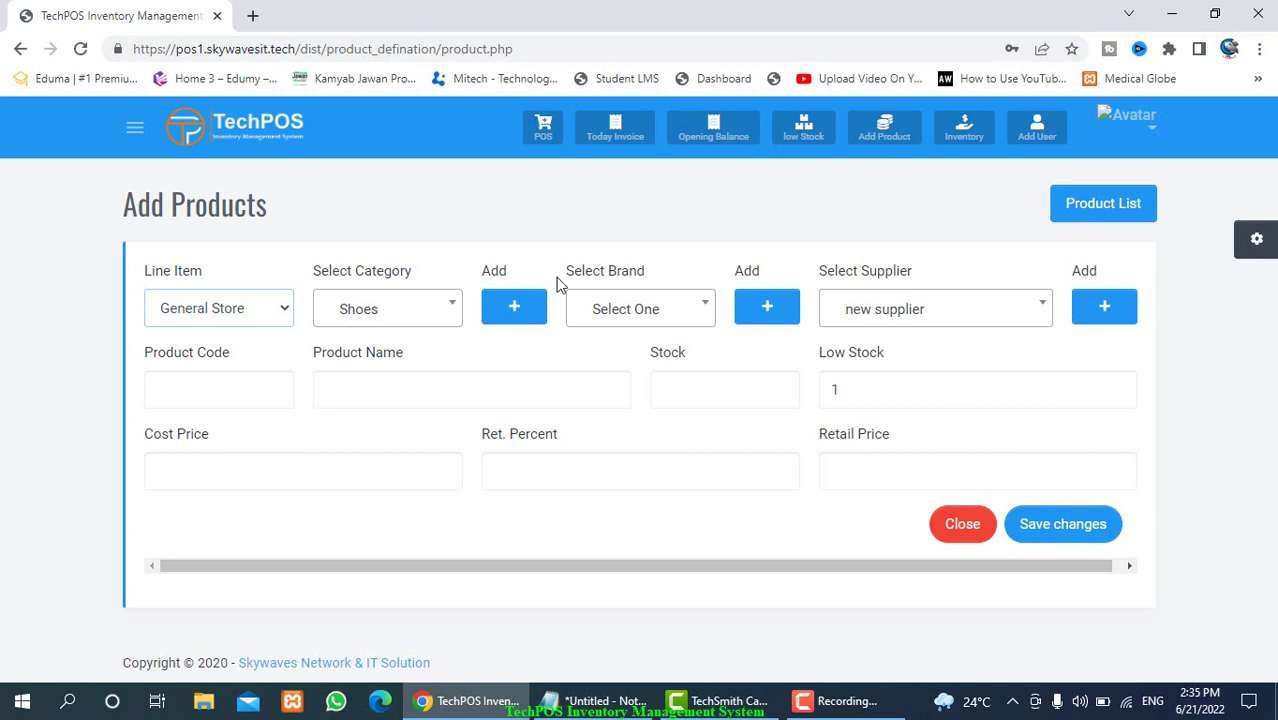
Step: Create a new product category named General and select it as the product's category
left_click(408, 318)
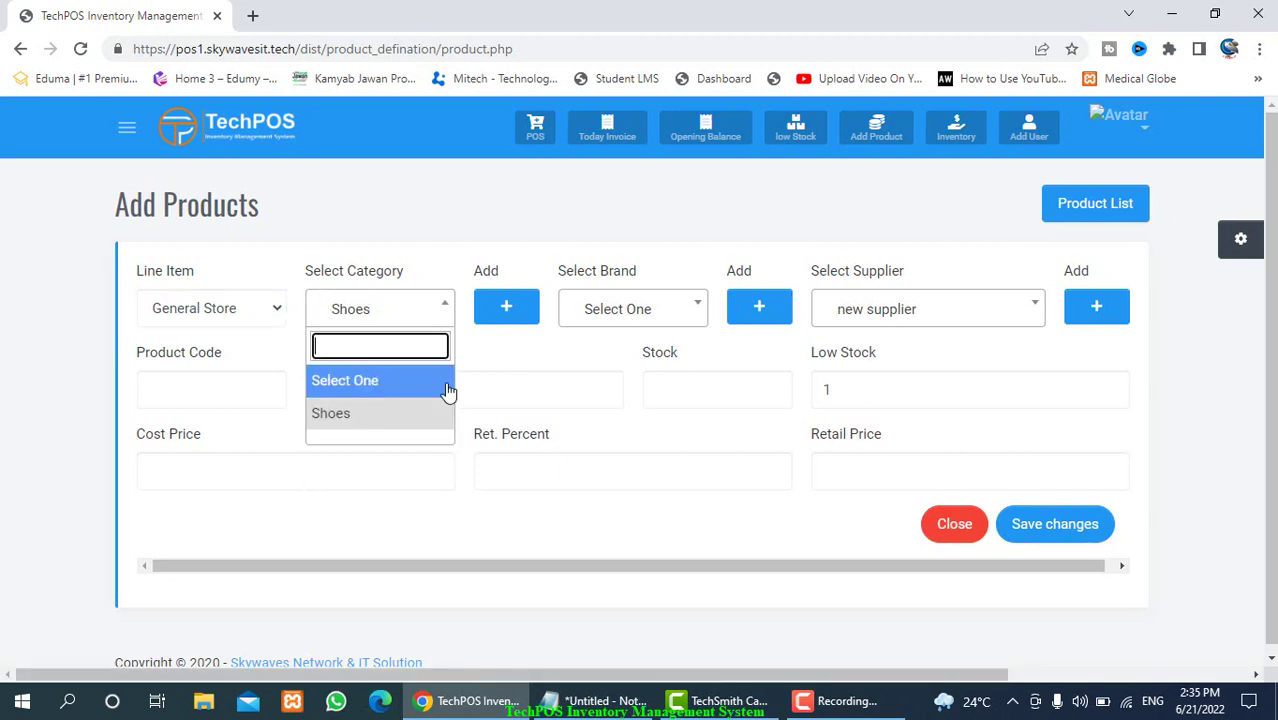
left_click(513, 313)
left_click(537, 241)
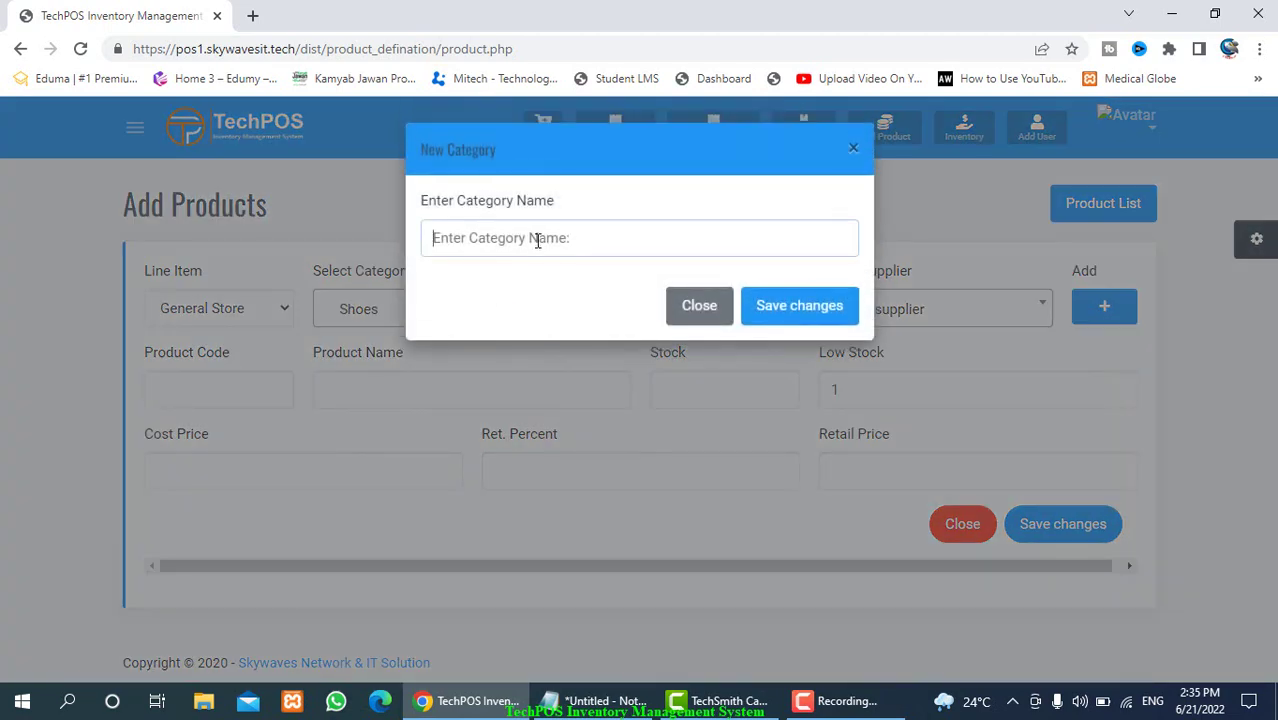
type("Gere")
key("BackSpace")
type("neral")
left_click(806, 318)
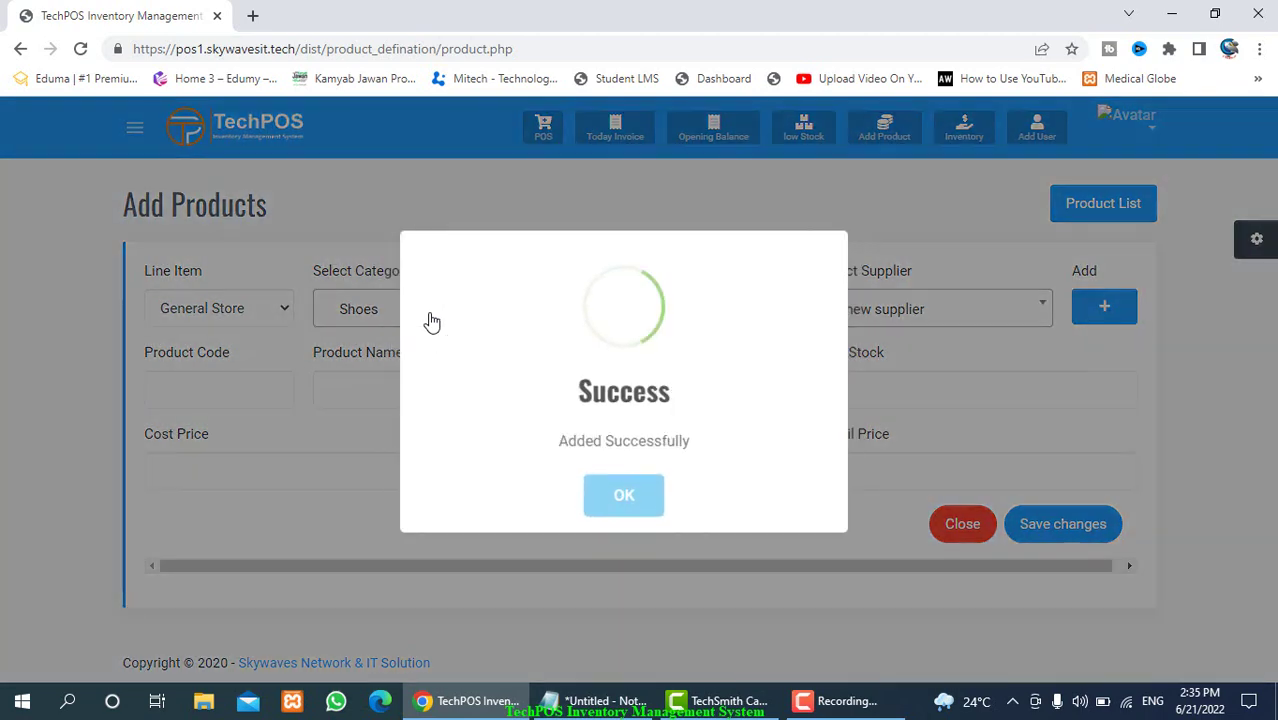
left_click(405, 318)
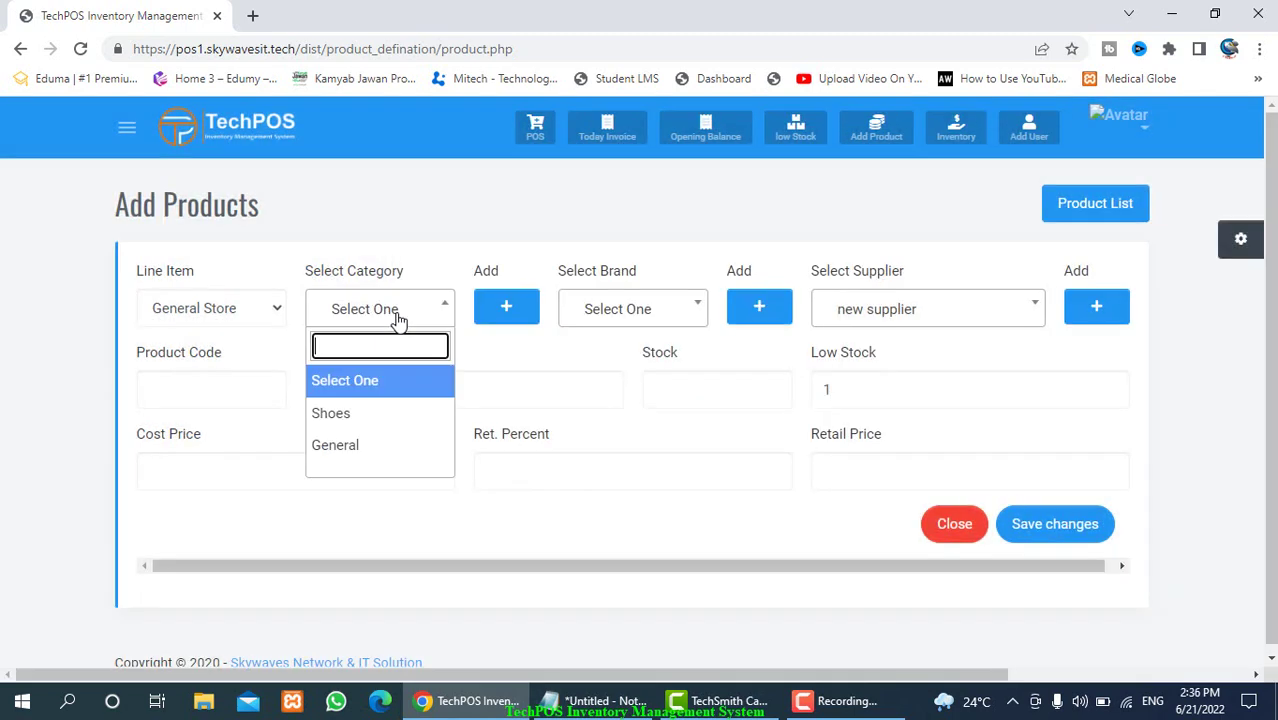
left_click(340, 446)
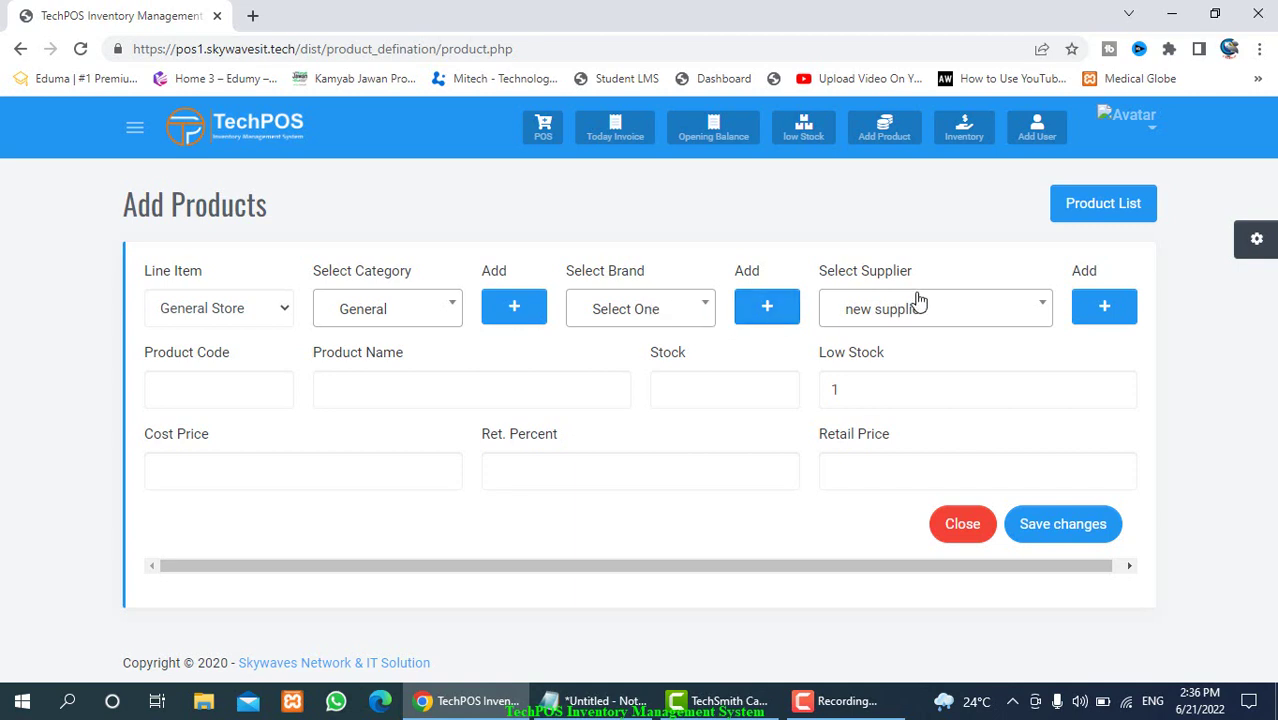
Step: Set the product's supplier to testing balance and view the New Supplier form, closing it without adding one
left_click(993, 320)
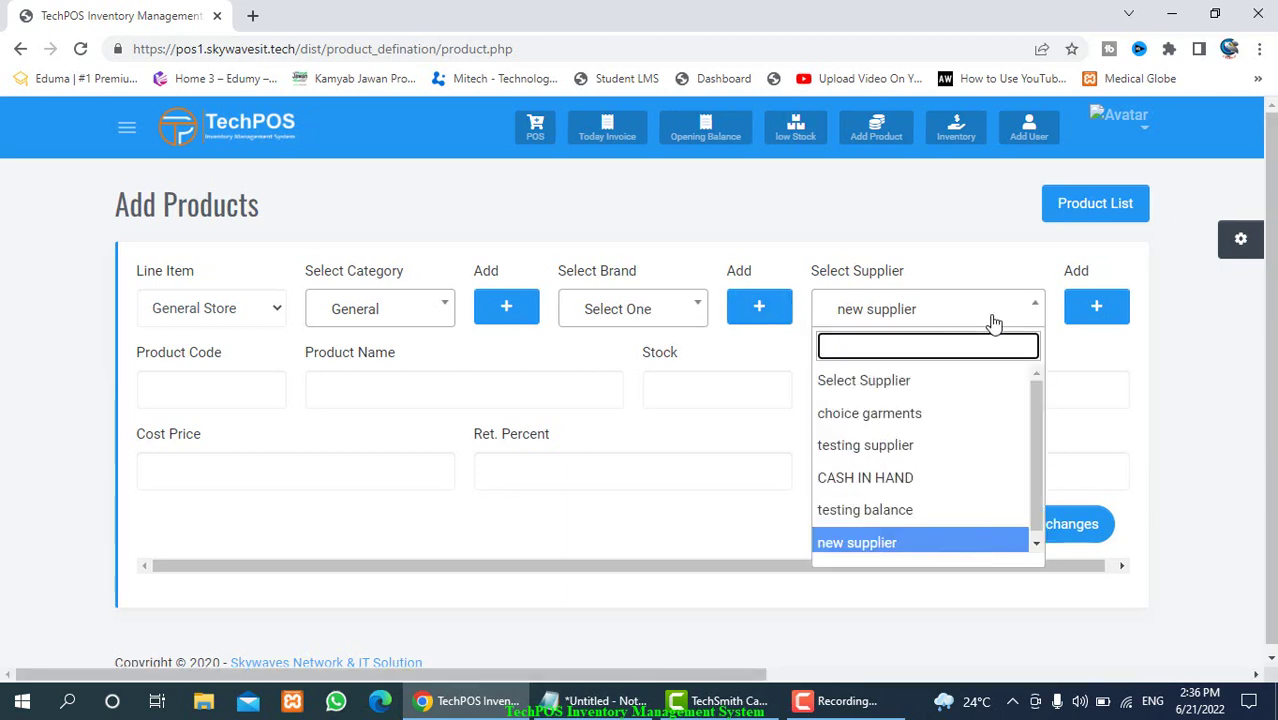
left_click(884, 512)
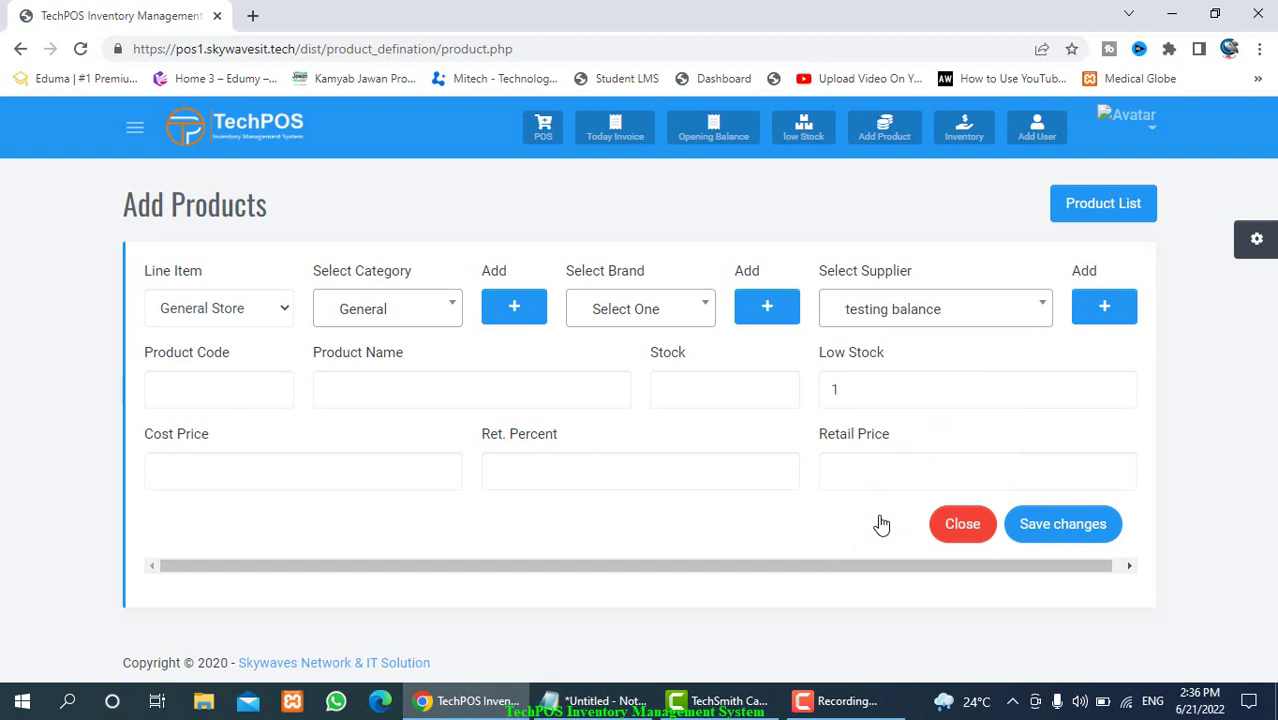
left_click(1105, 318)
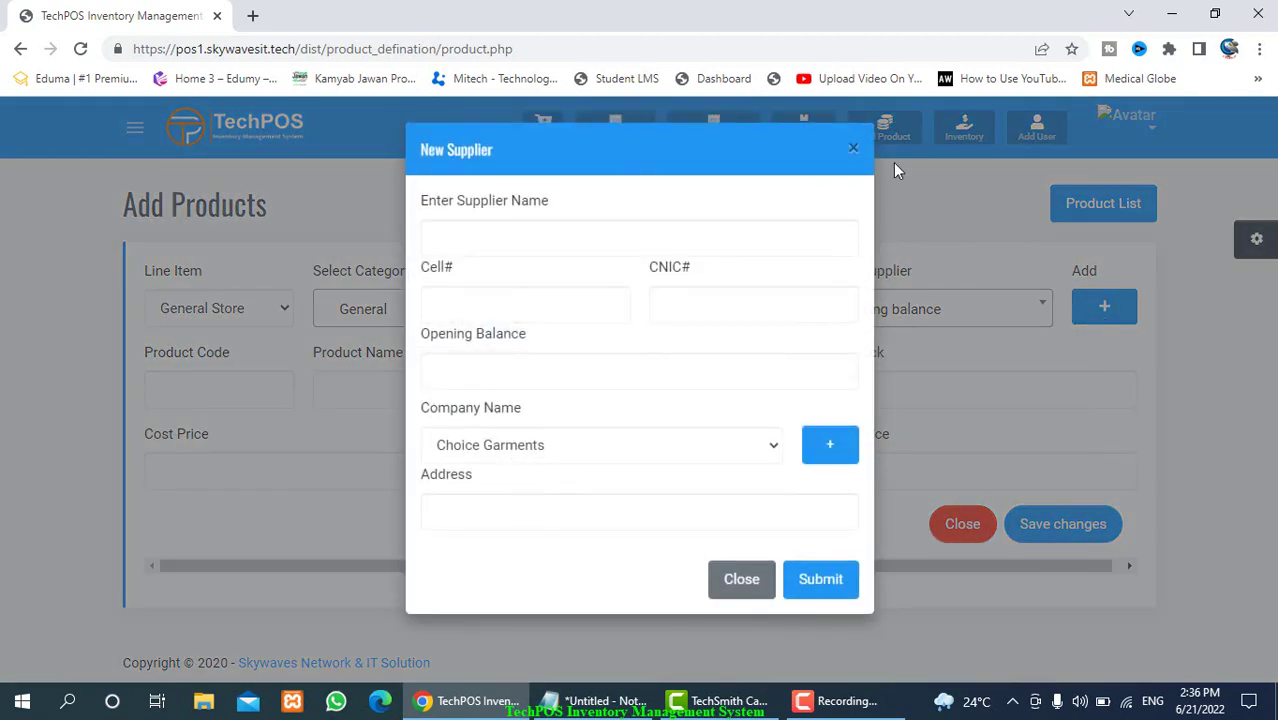
left_click(850, 155)
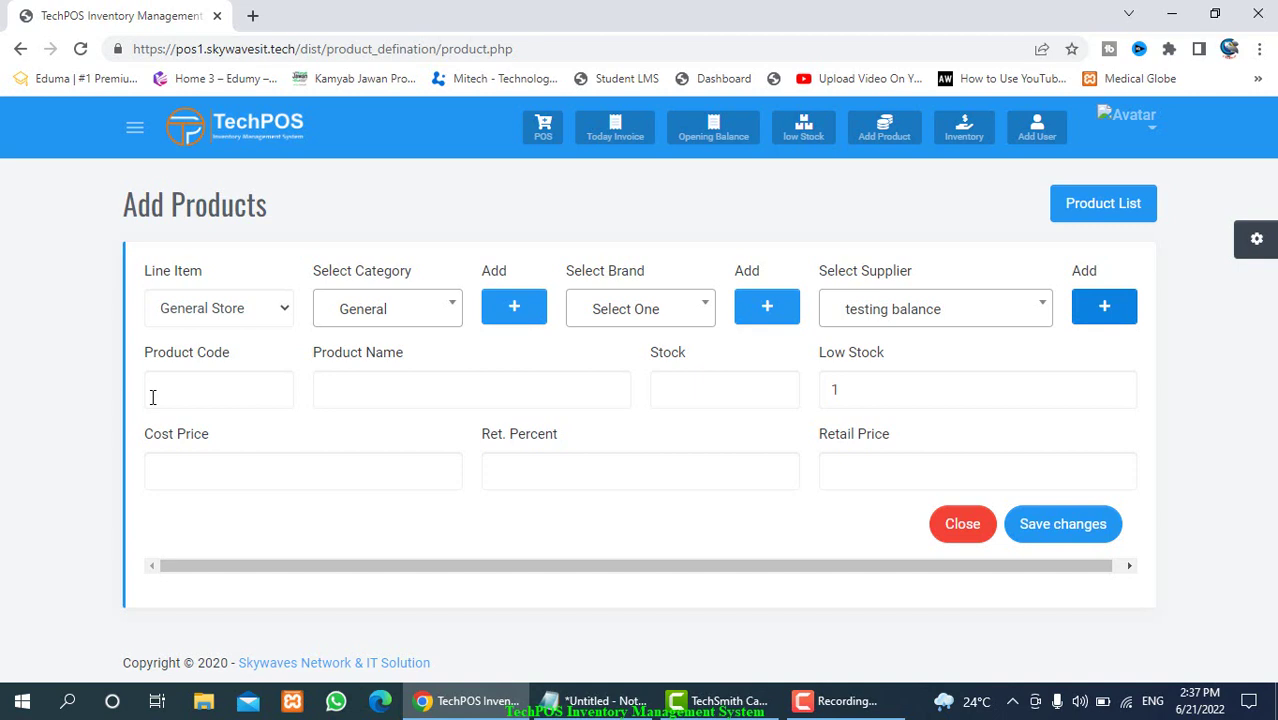
Step: Set the product code to 587698790 and look over the remaining name, stock, cost price and retail price fields
left_click(175, 387)
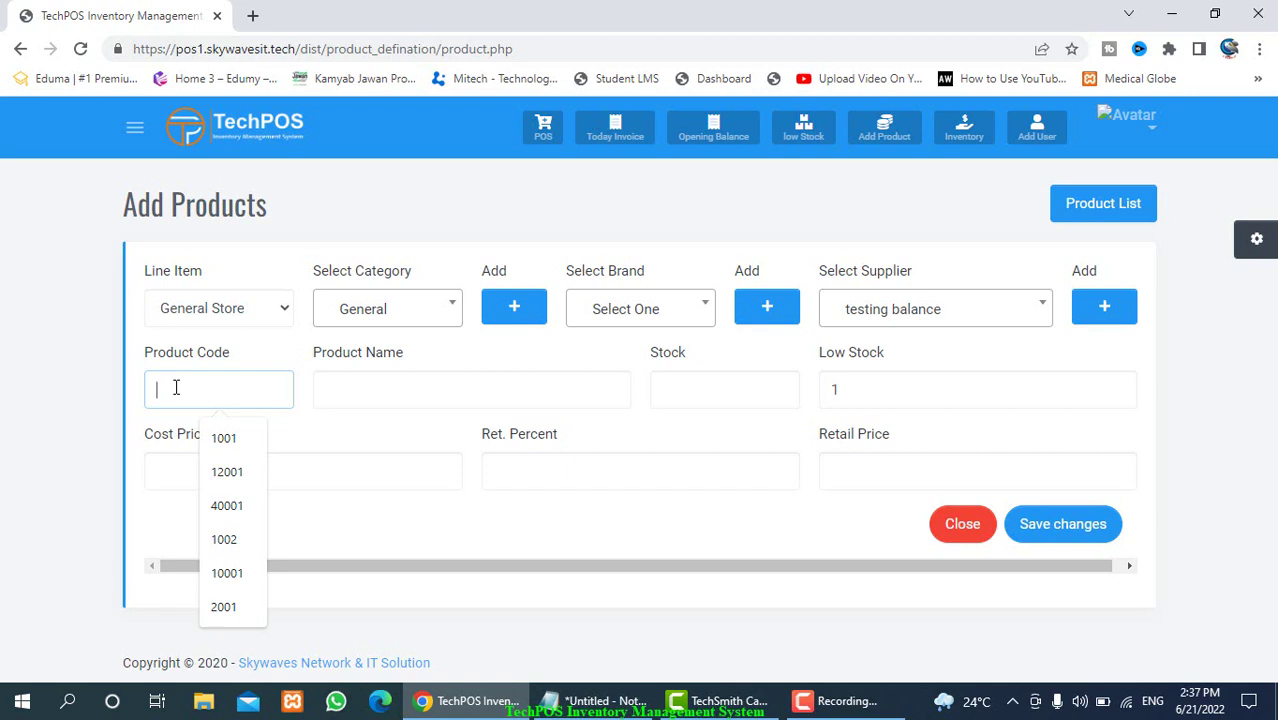
type("581698790")
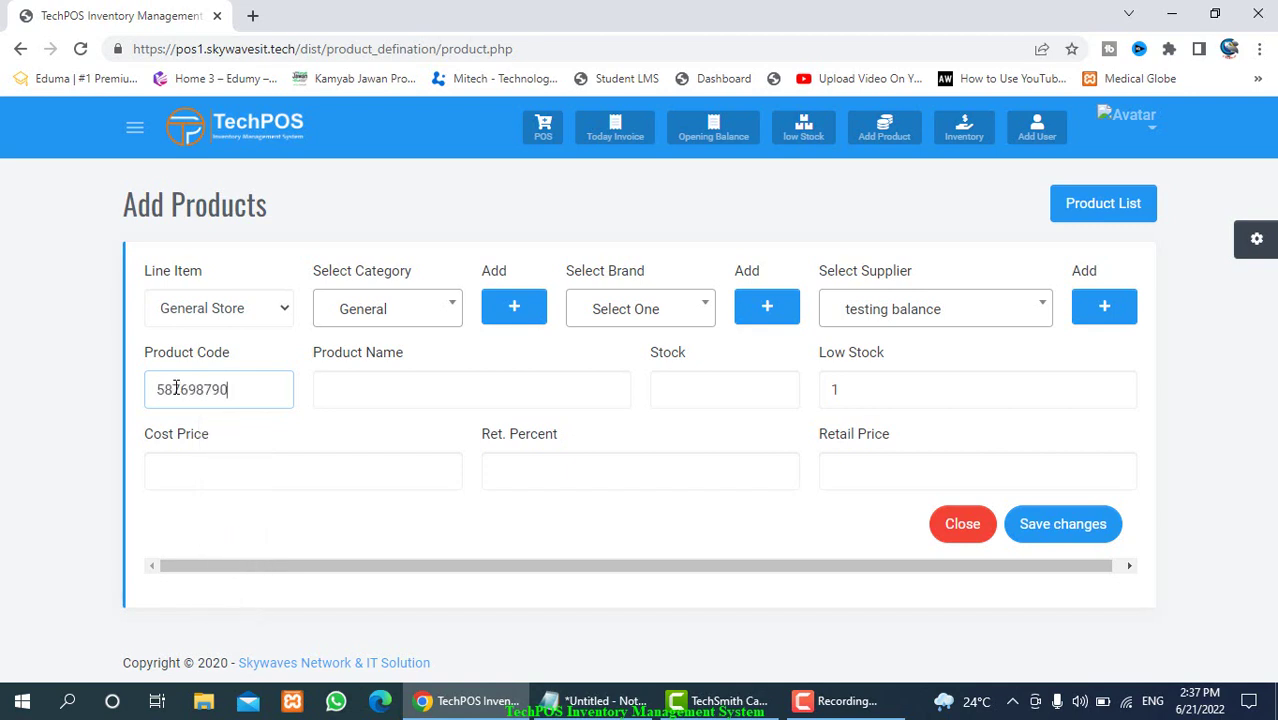
key("Tab")
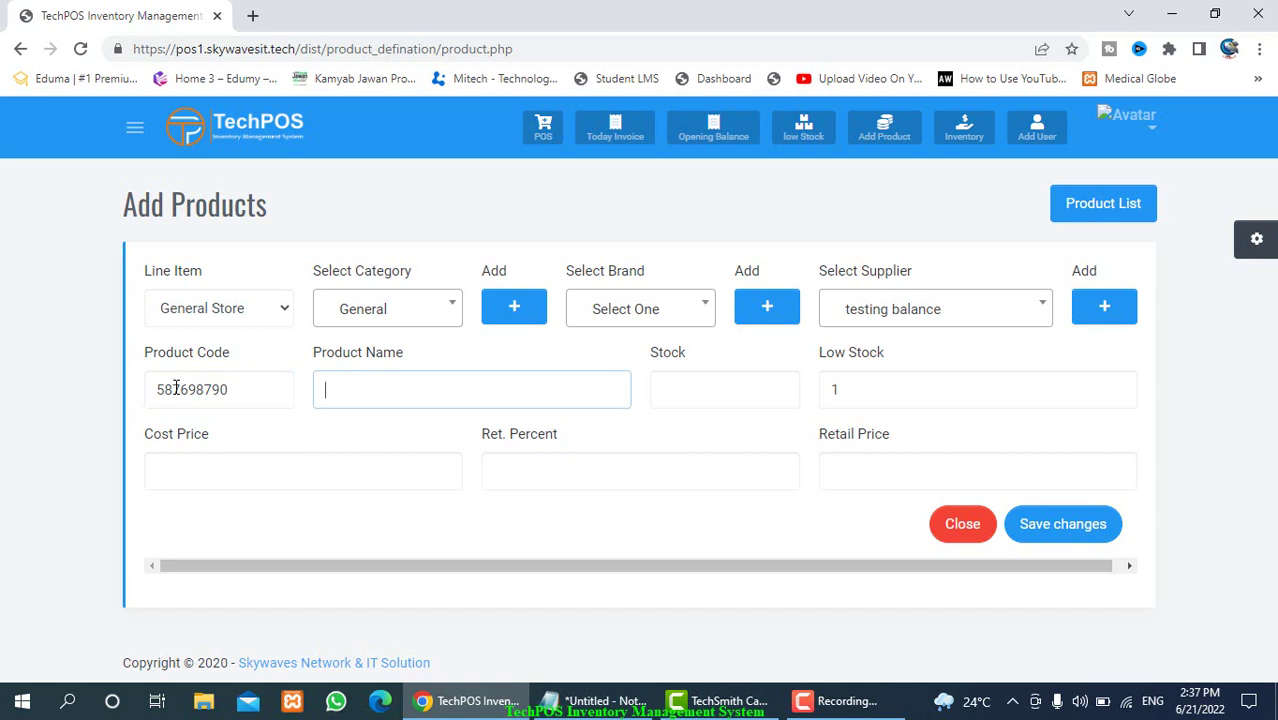
key("Tab")
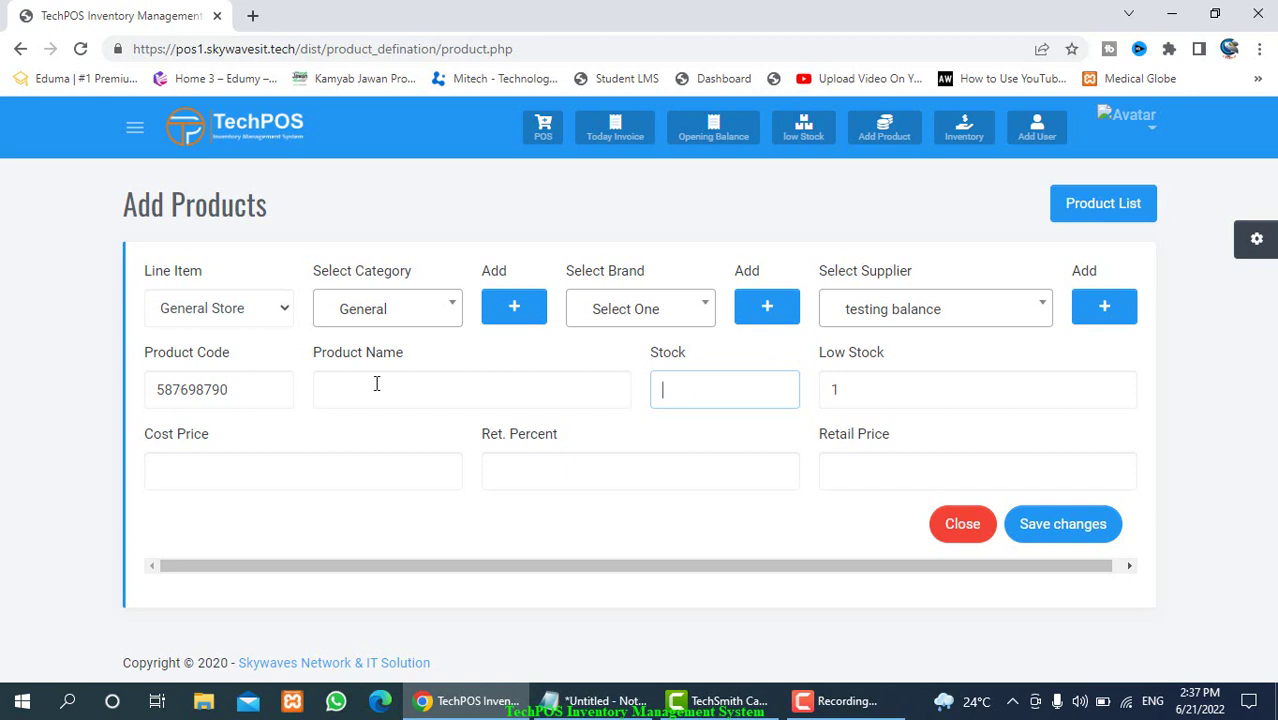
left_click(879, 390)
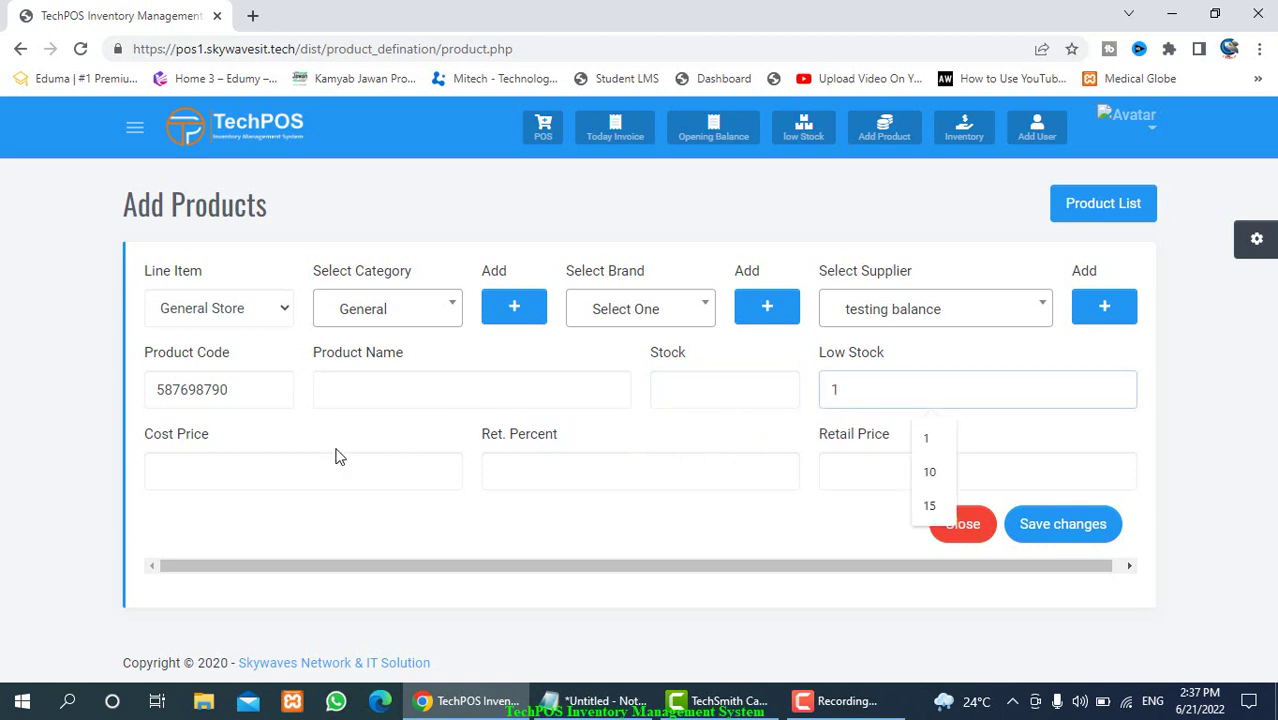
left_click(230, 472)
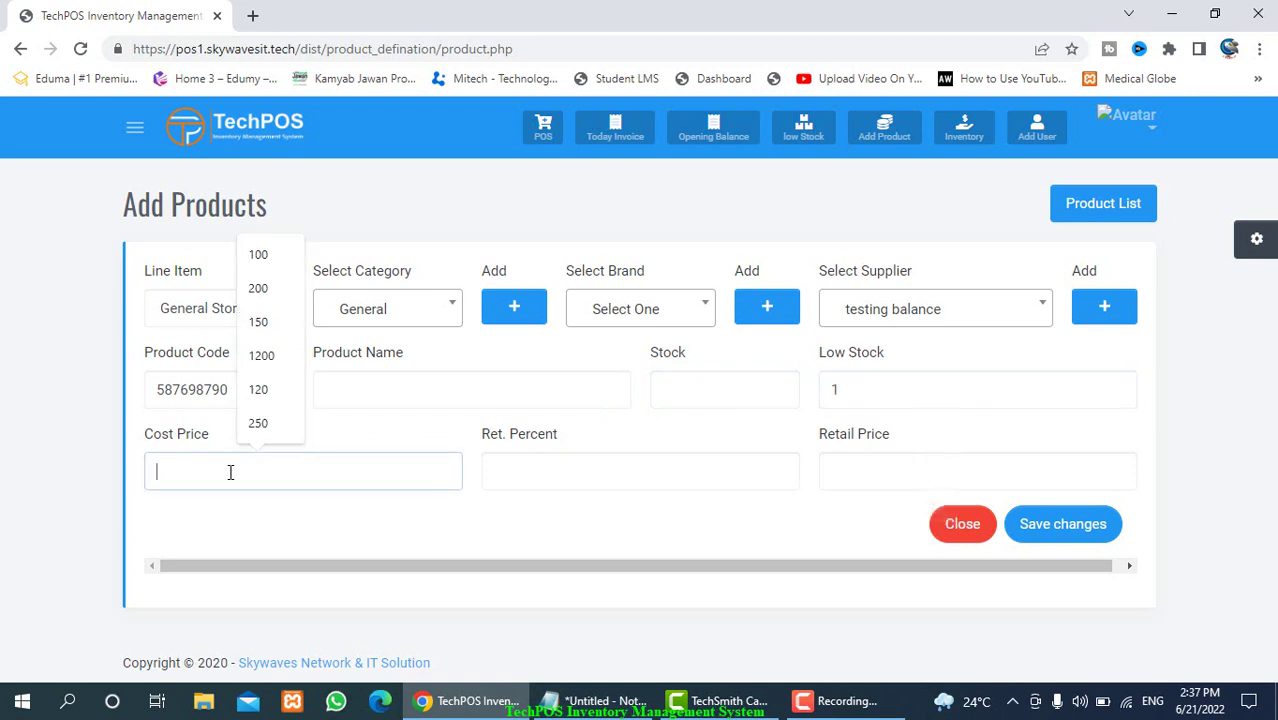
left_click(921, 488)
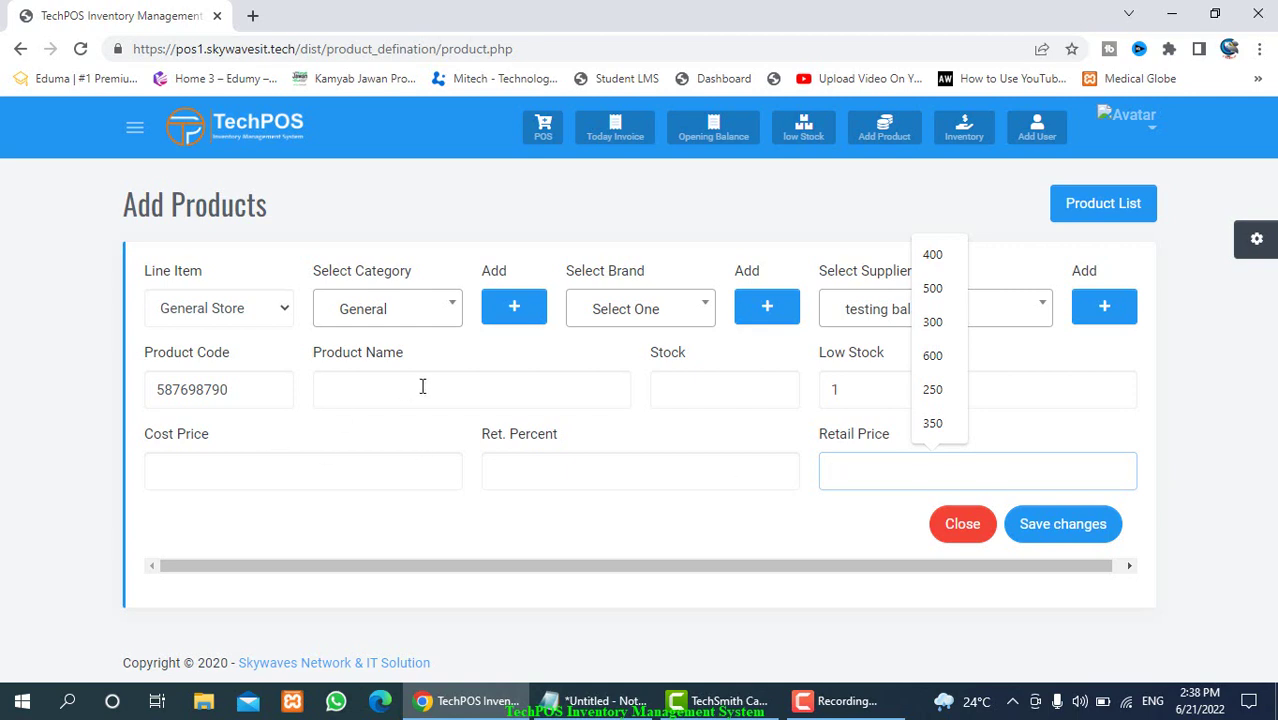
Step: Change the product's category to Shoes and check which brands are available for it
left_click(652, 320)
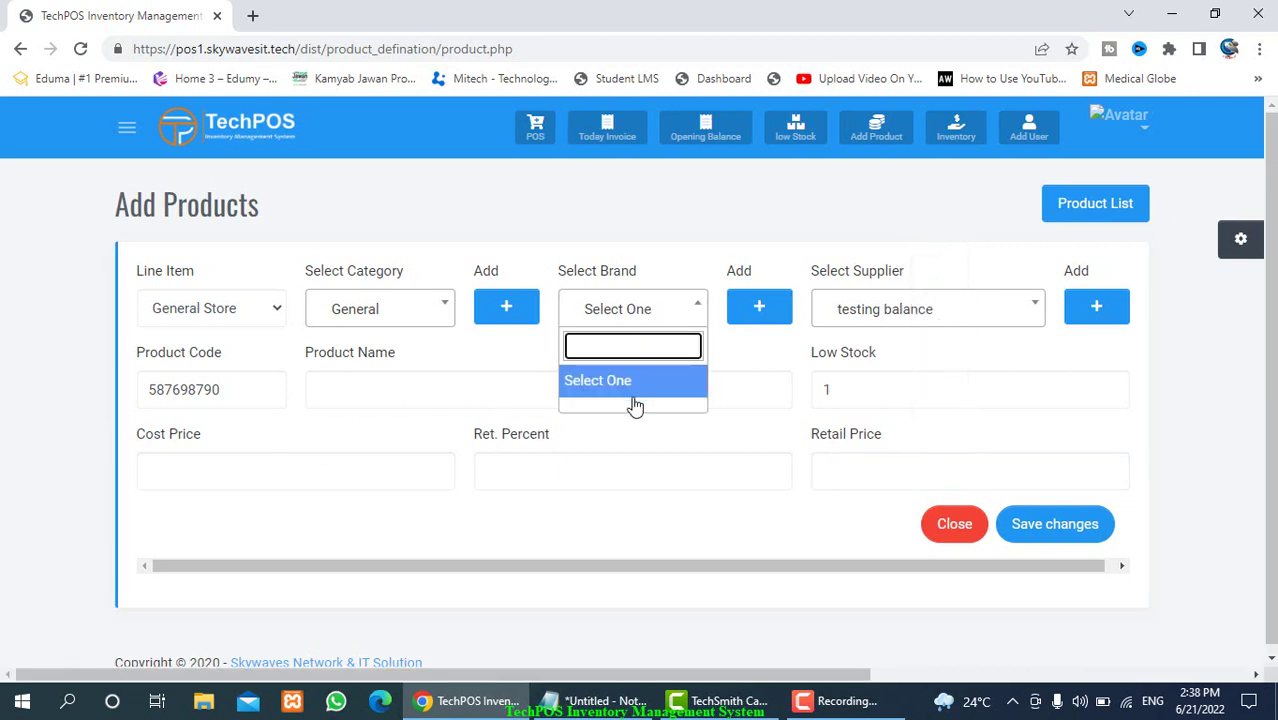
left_click(410, 316)
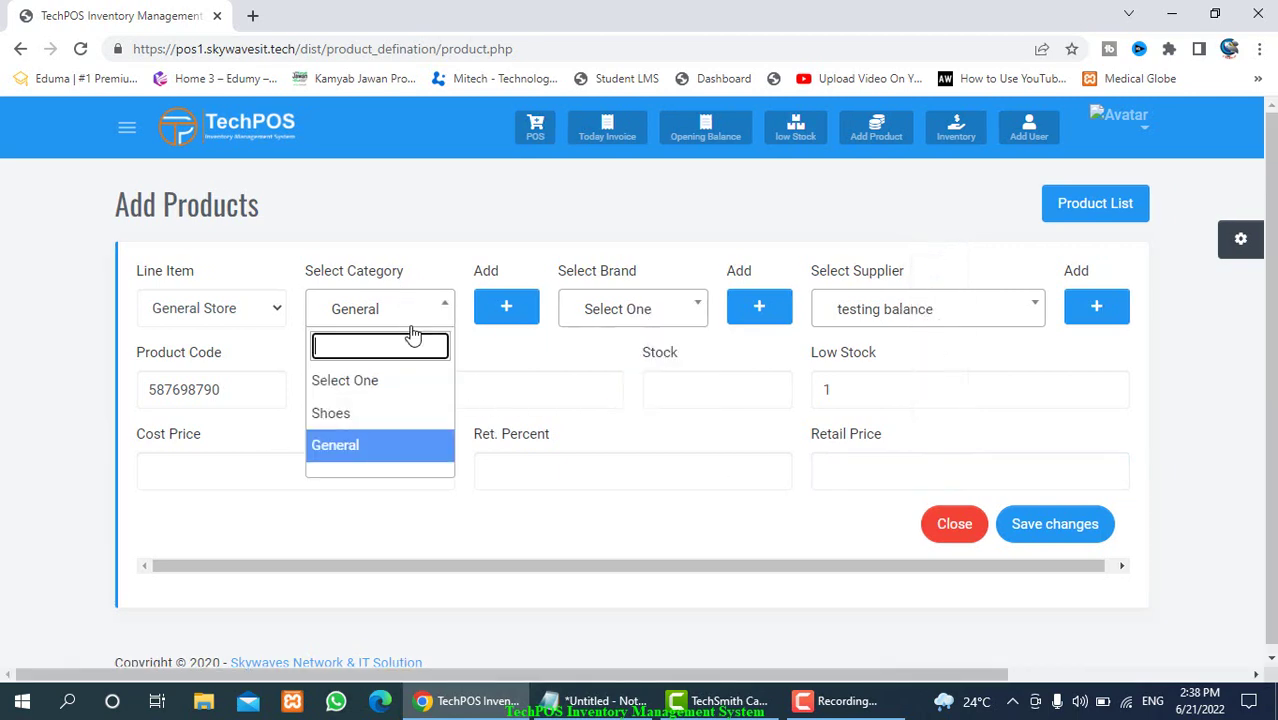
left_click(363, 414)
left_click(633, 318)
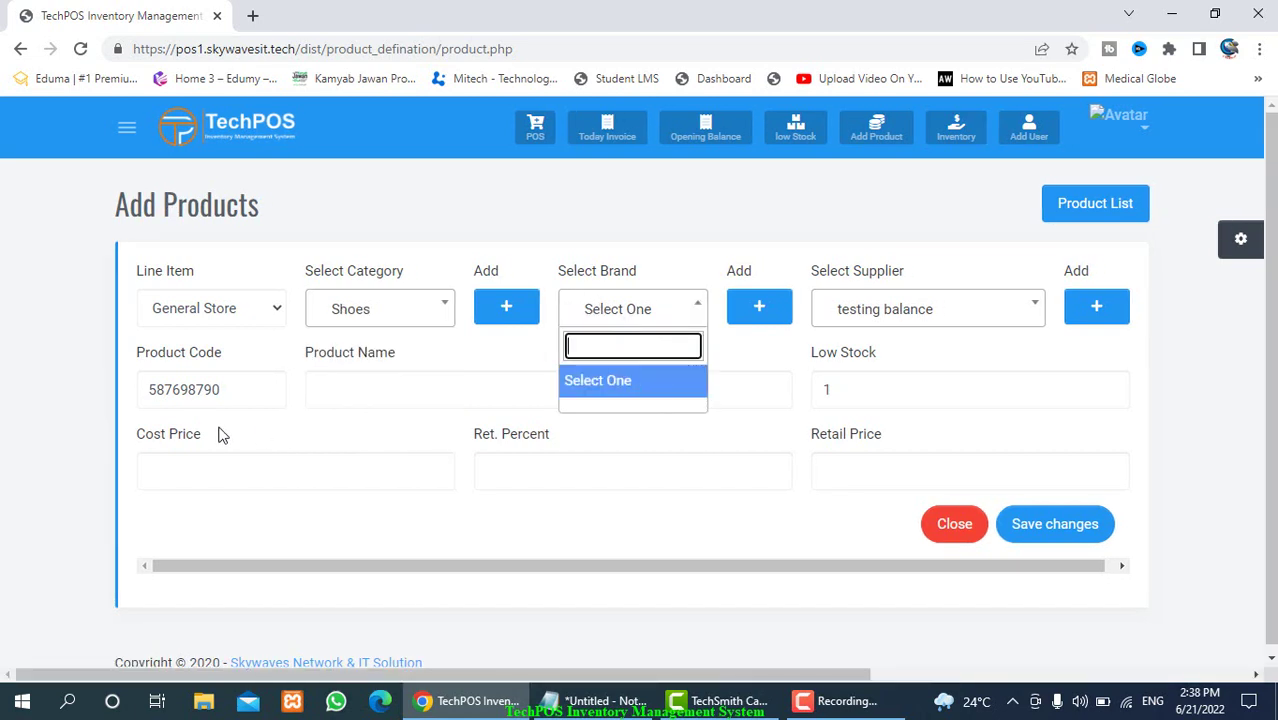
Step: Name the product Ladies Shoes and give it a stock of 20 with a low stock level of 5
left_click(364, 388)
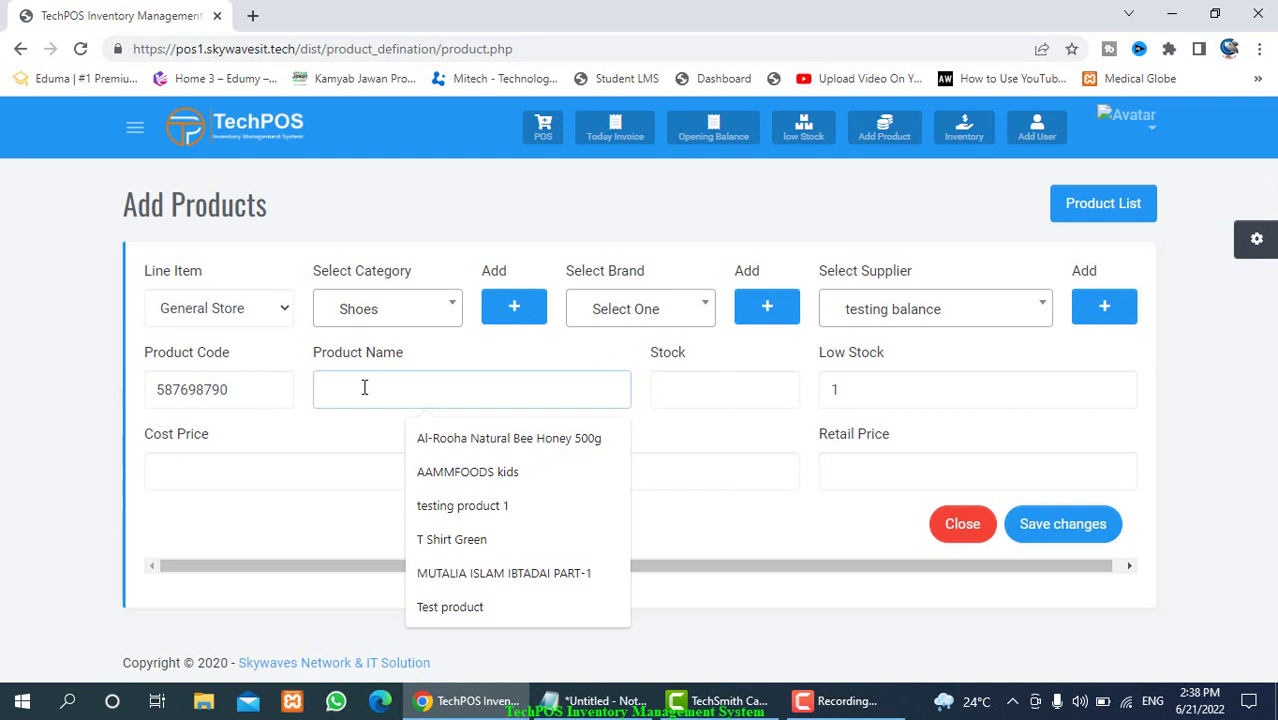
type("Shoes")
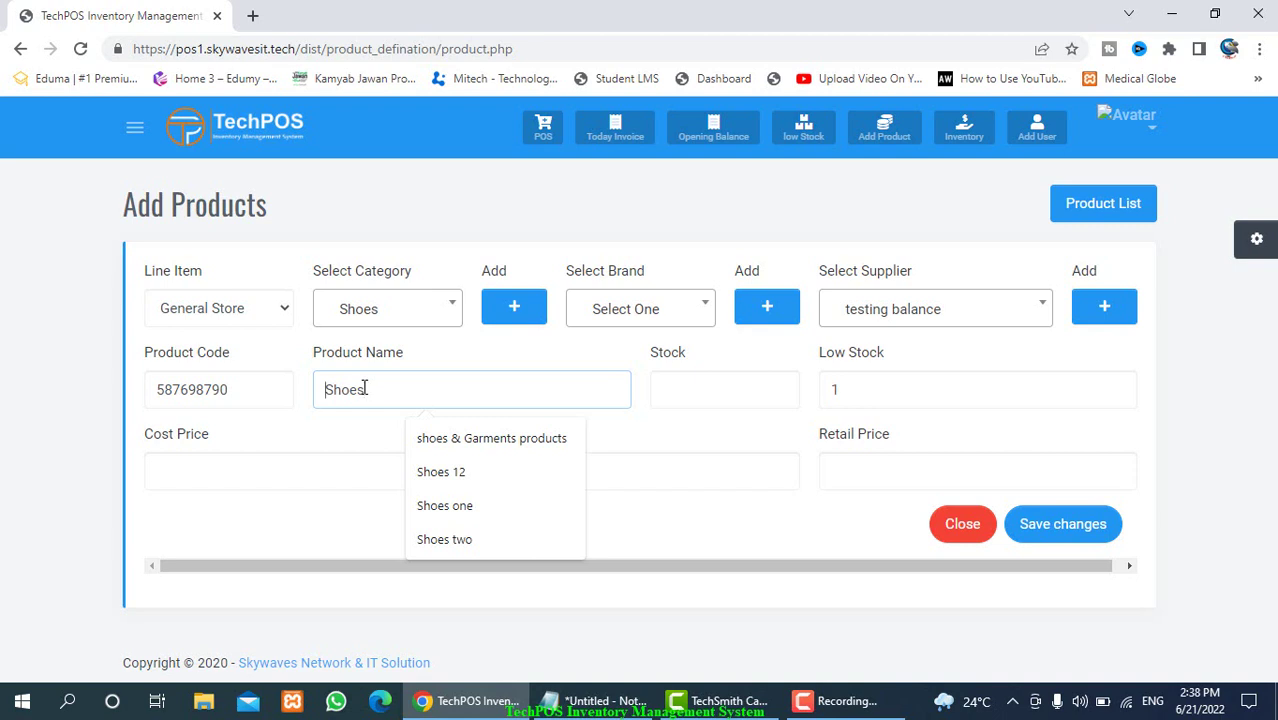
key("Home")
type("Ladies")
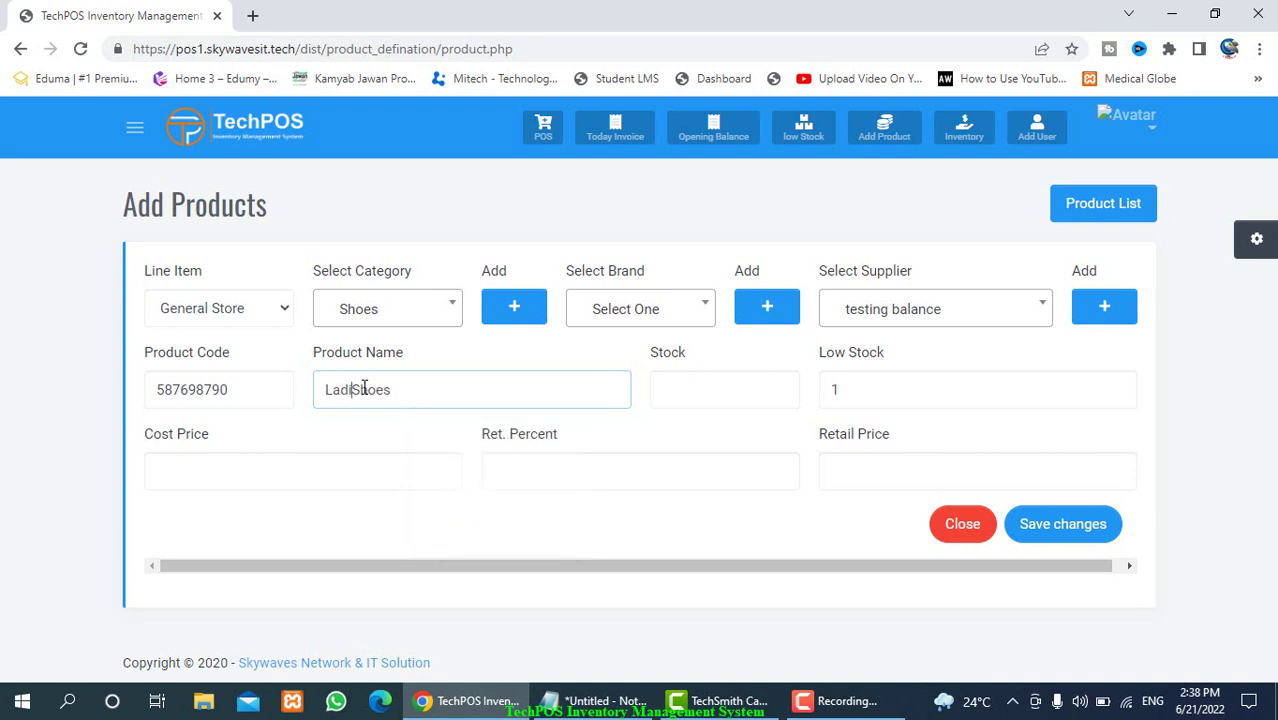
left_click(745, 393)
type("20")
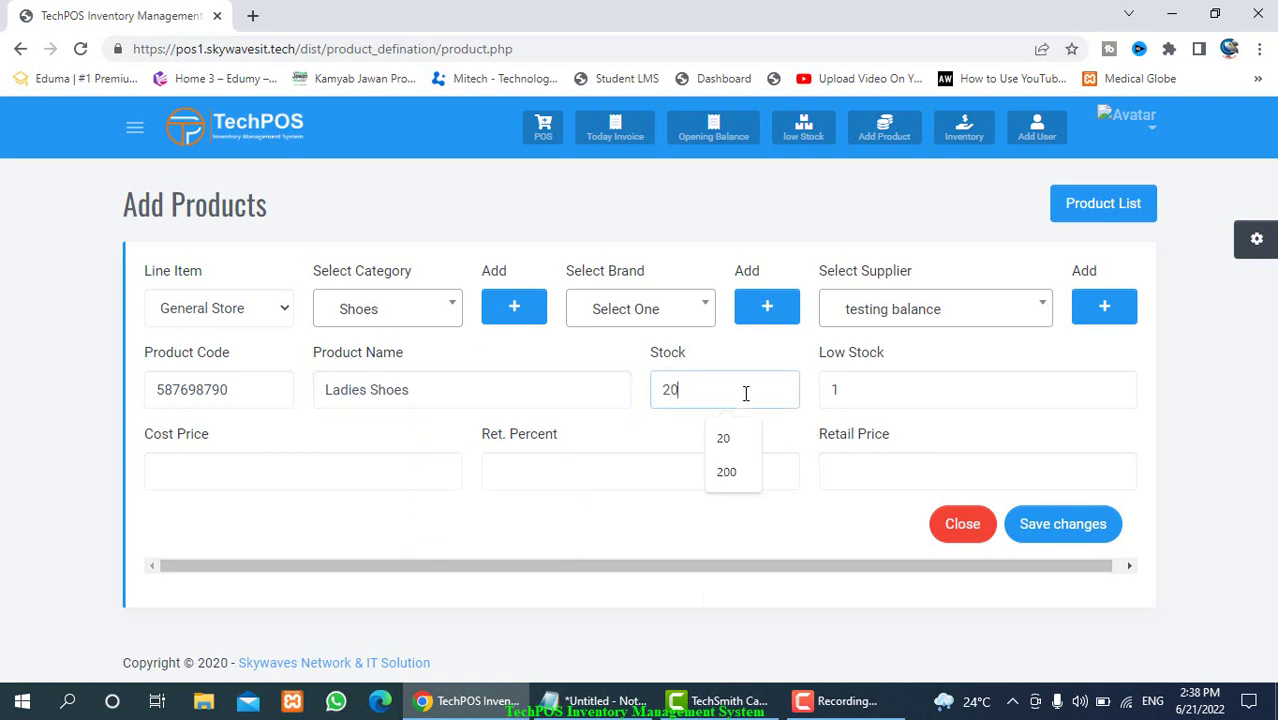
left_click(884, 394)
key("BackSpace")
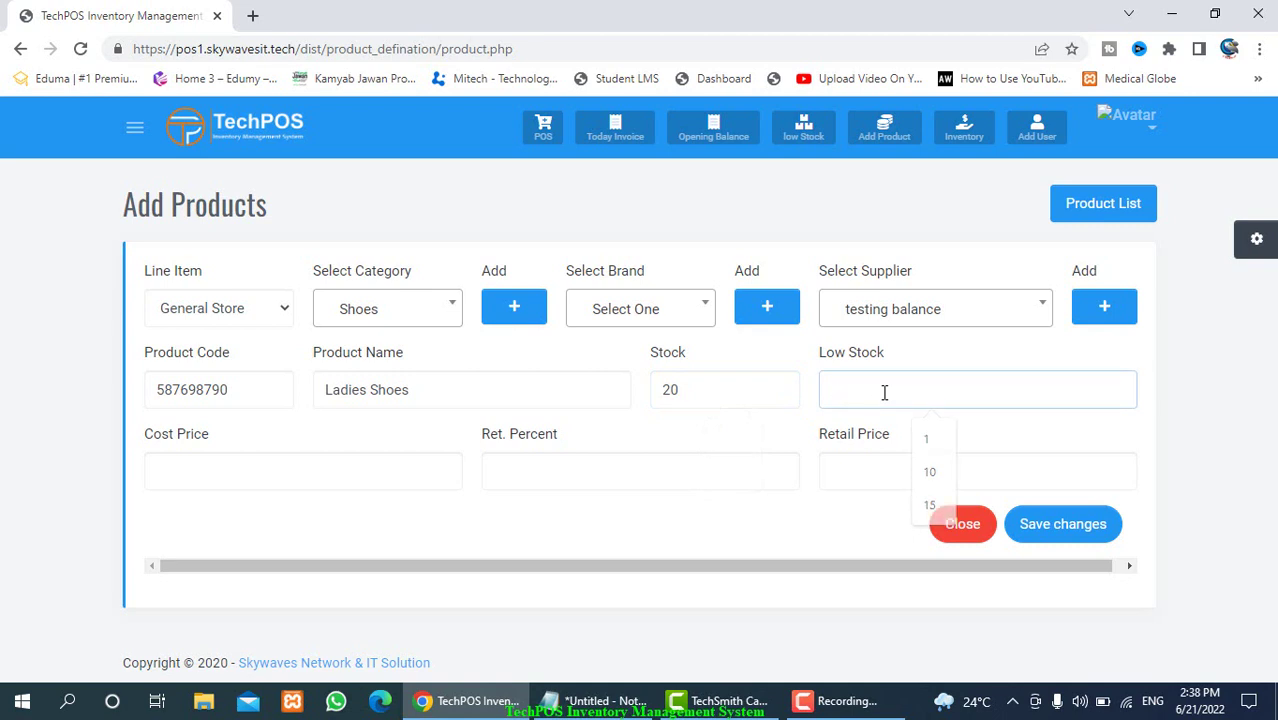
type("5")
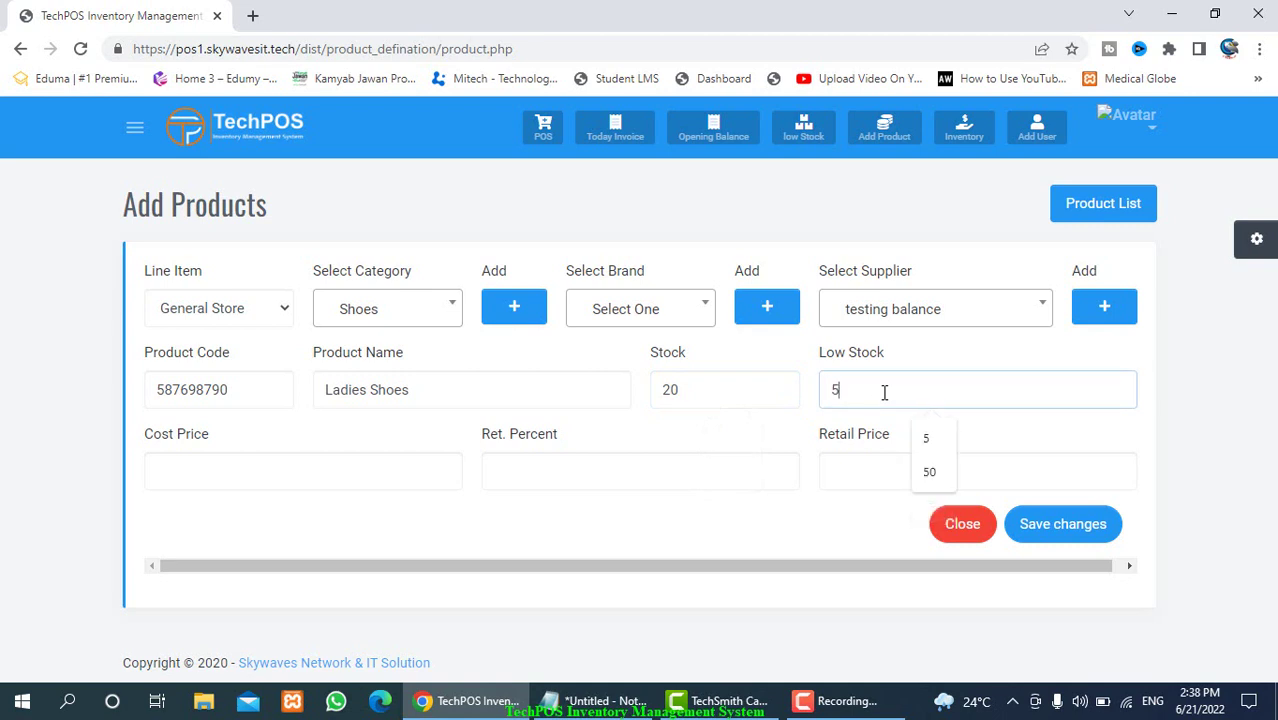
Step: Set the cost price to 1200 and the retail price to 1500, and save the product
left_click(333, 467)
type("1200")
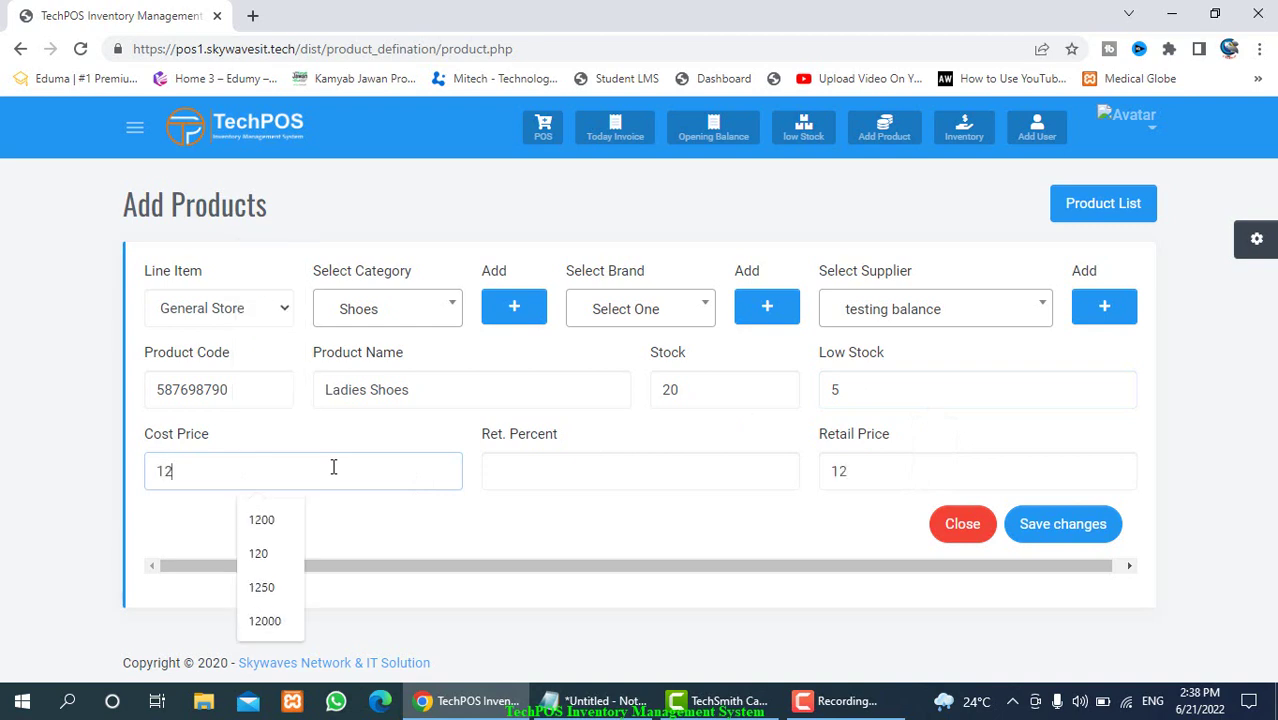
key("Tab")
key("Tab")
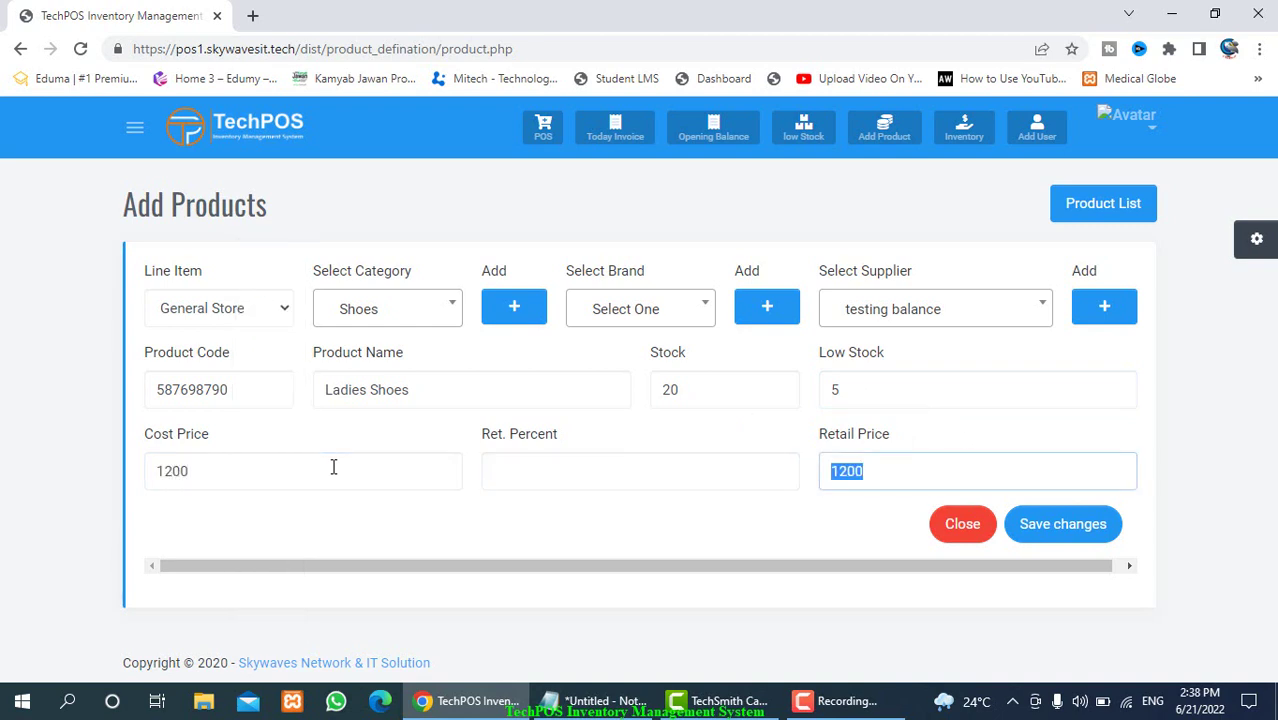
type("1500")
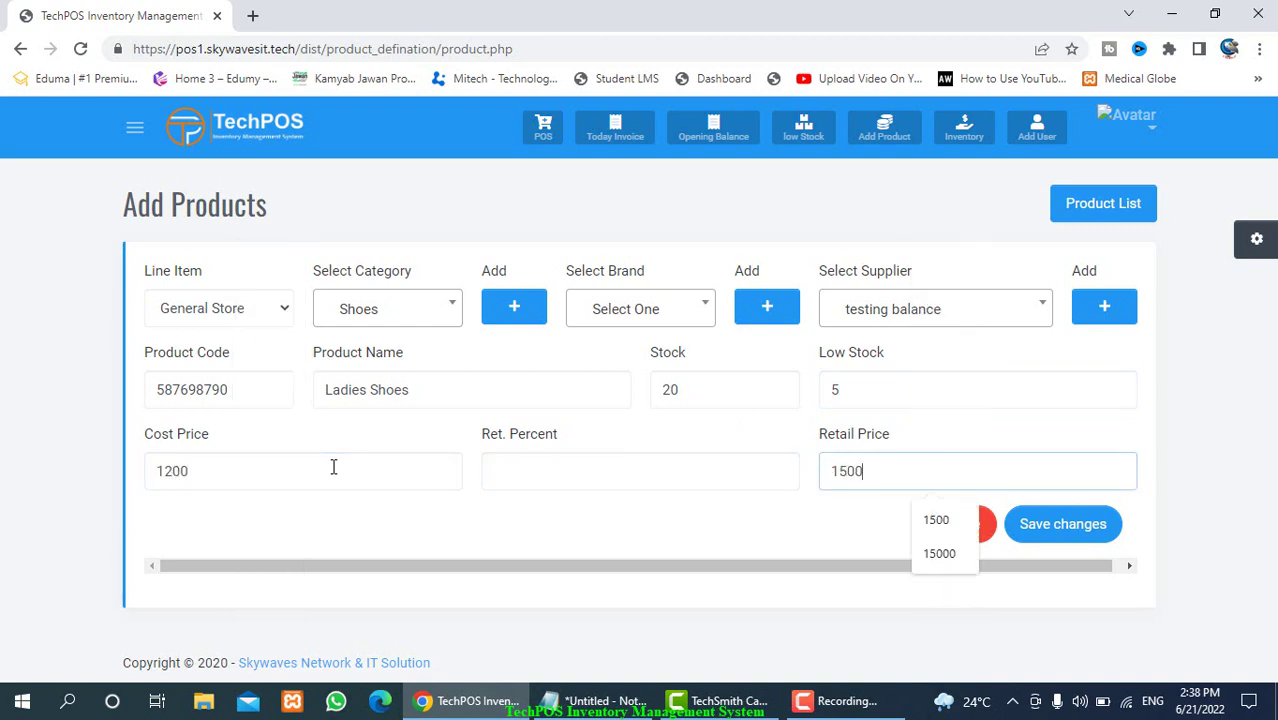
left_click(1080, 529)
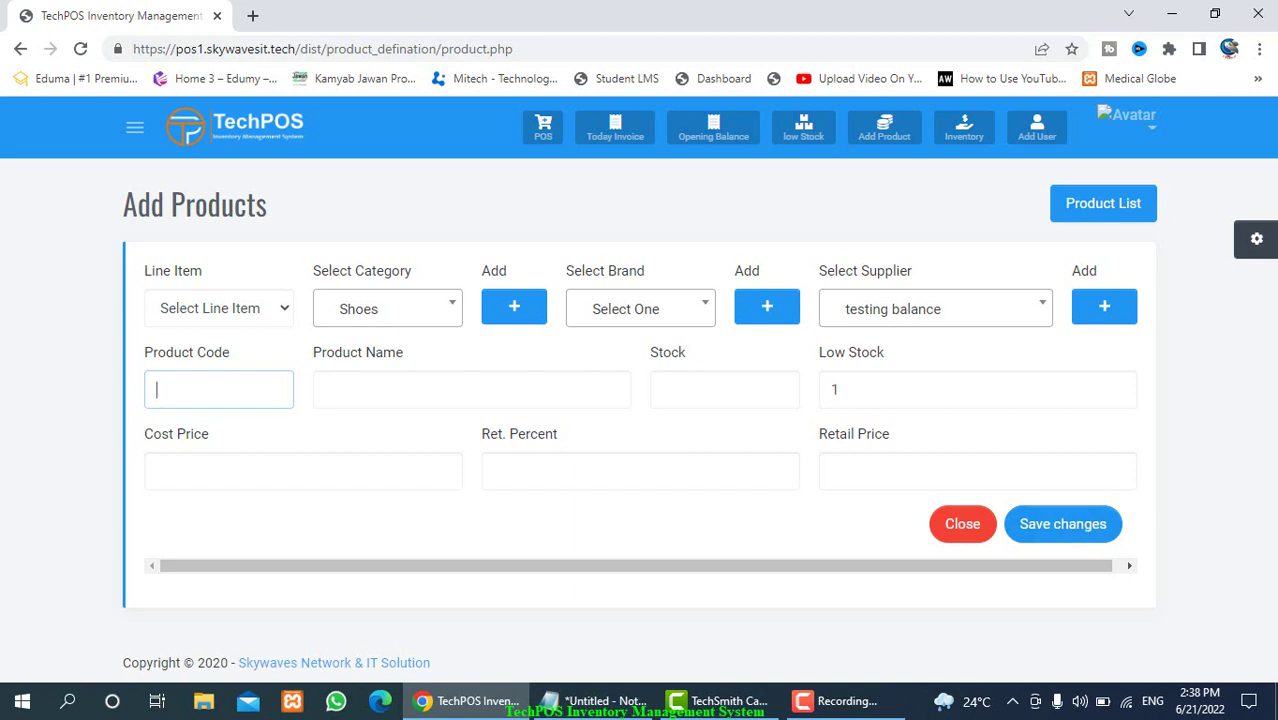
Step: Show the product list and open the barcode generation page for Ladies Shoes in a separate browser tab
left_click(1101, 210)
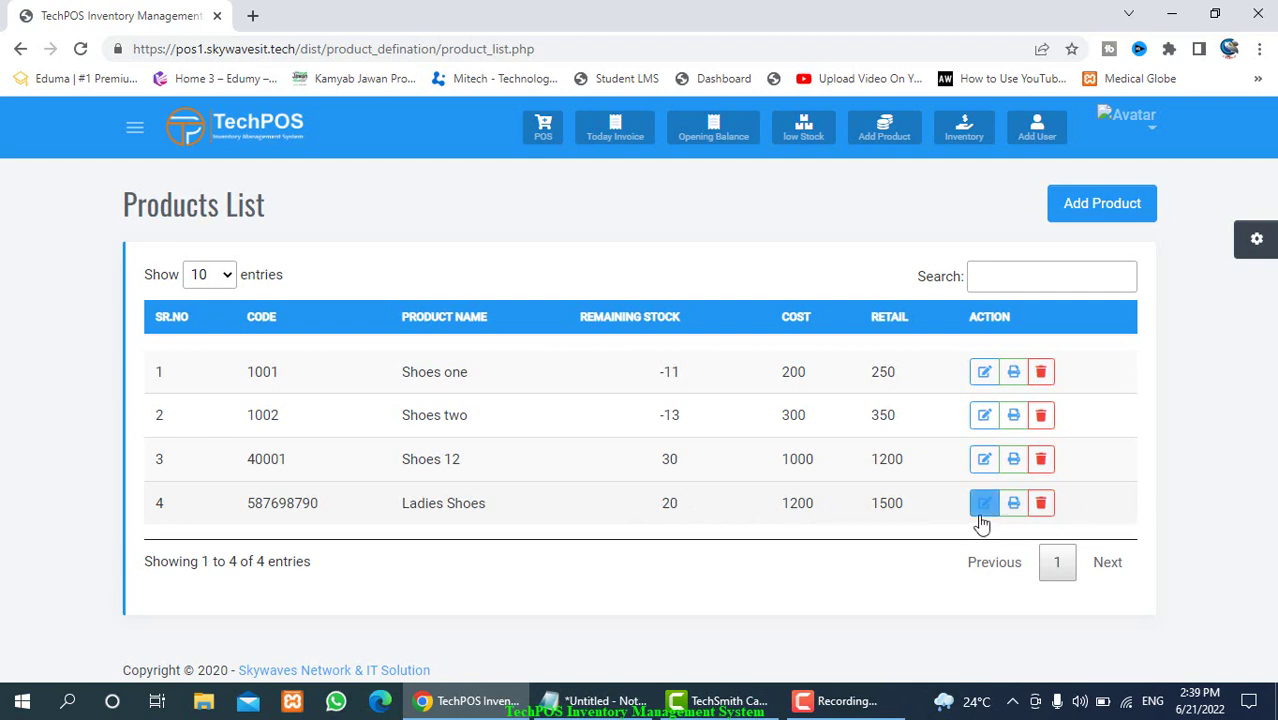
right_click(1016, 506)
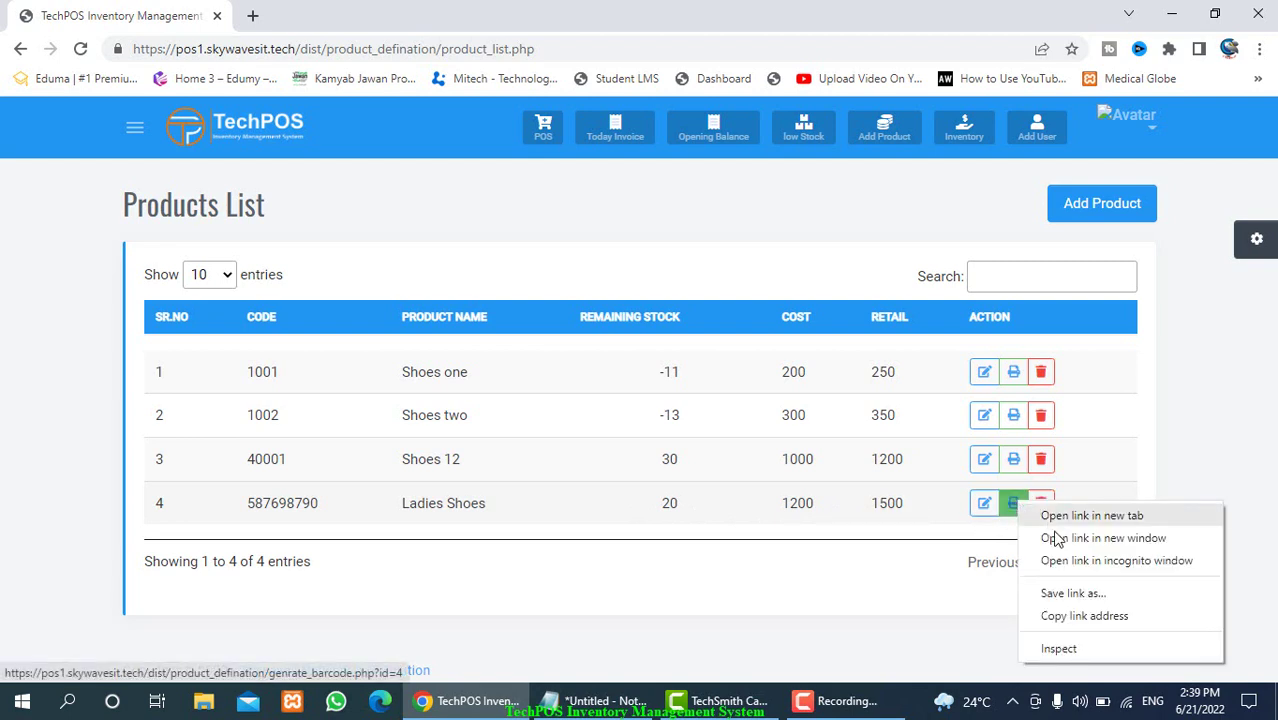
left_click(1053, 518)
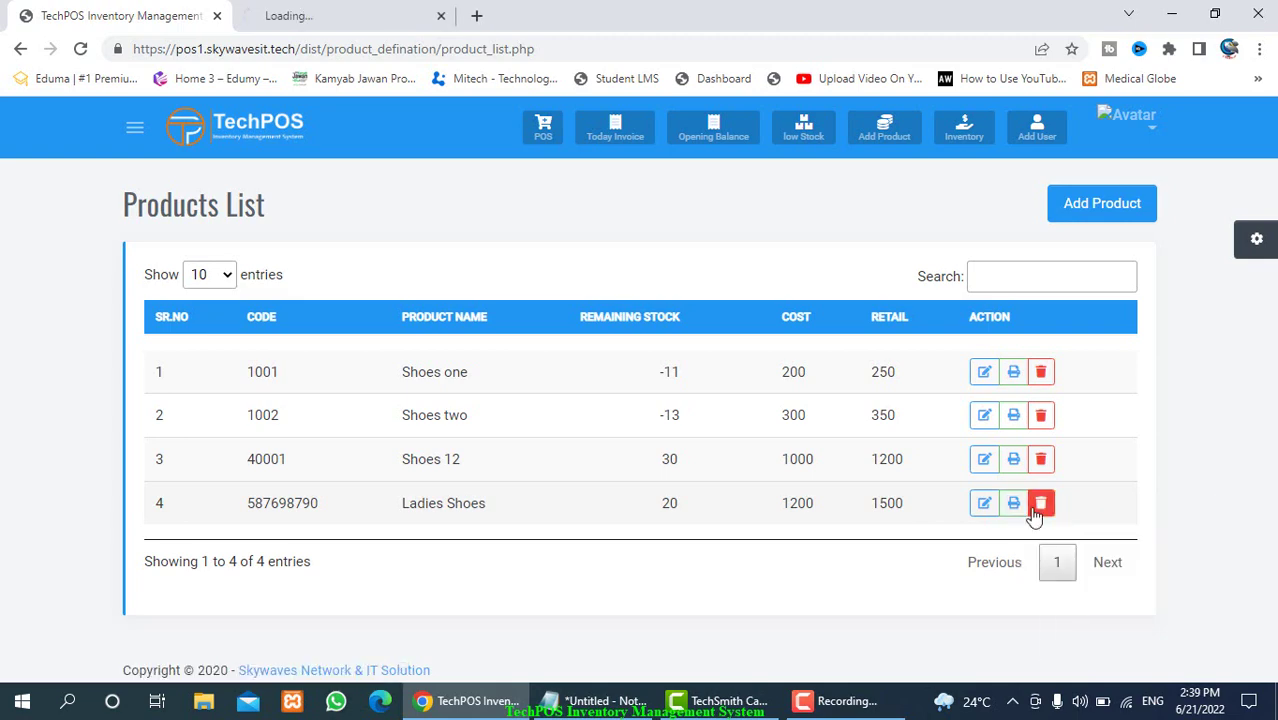
left_click(358, 14)
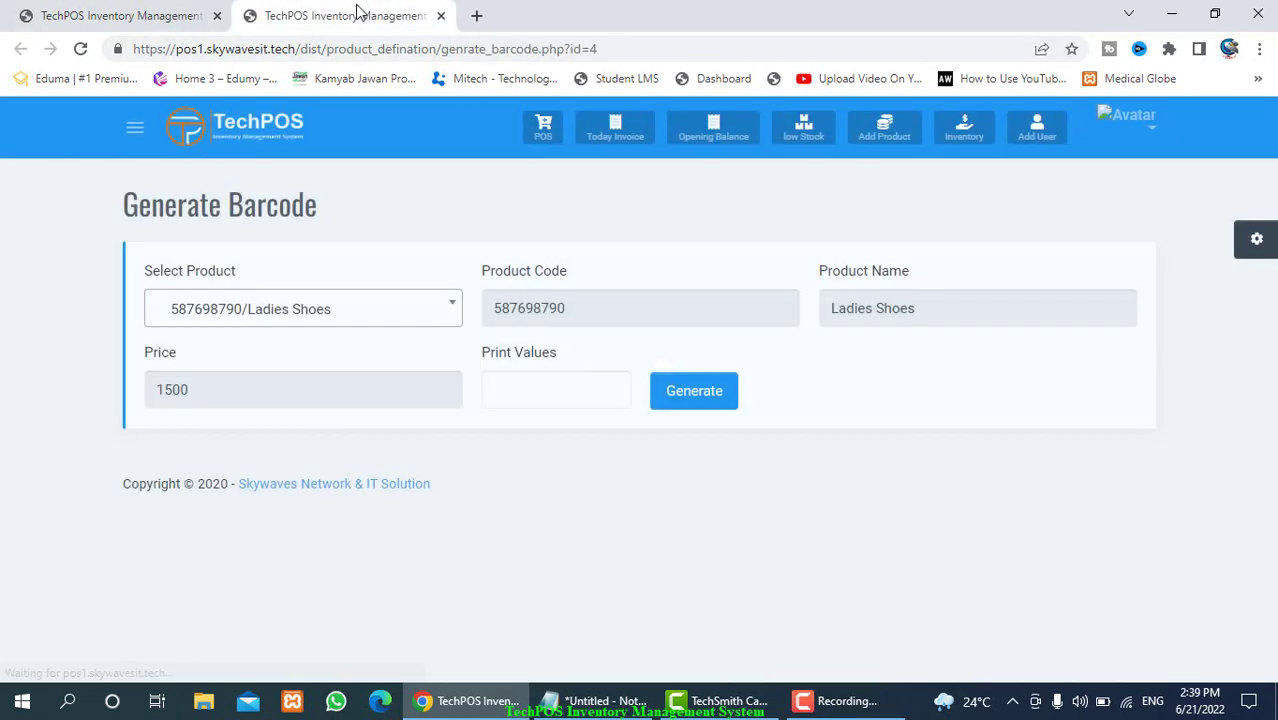
Step: Generate 10 barcode labels for Ladies Shoes, cancel the printing, and close both barcode pages
left_click(575, 387)
type("10")
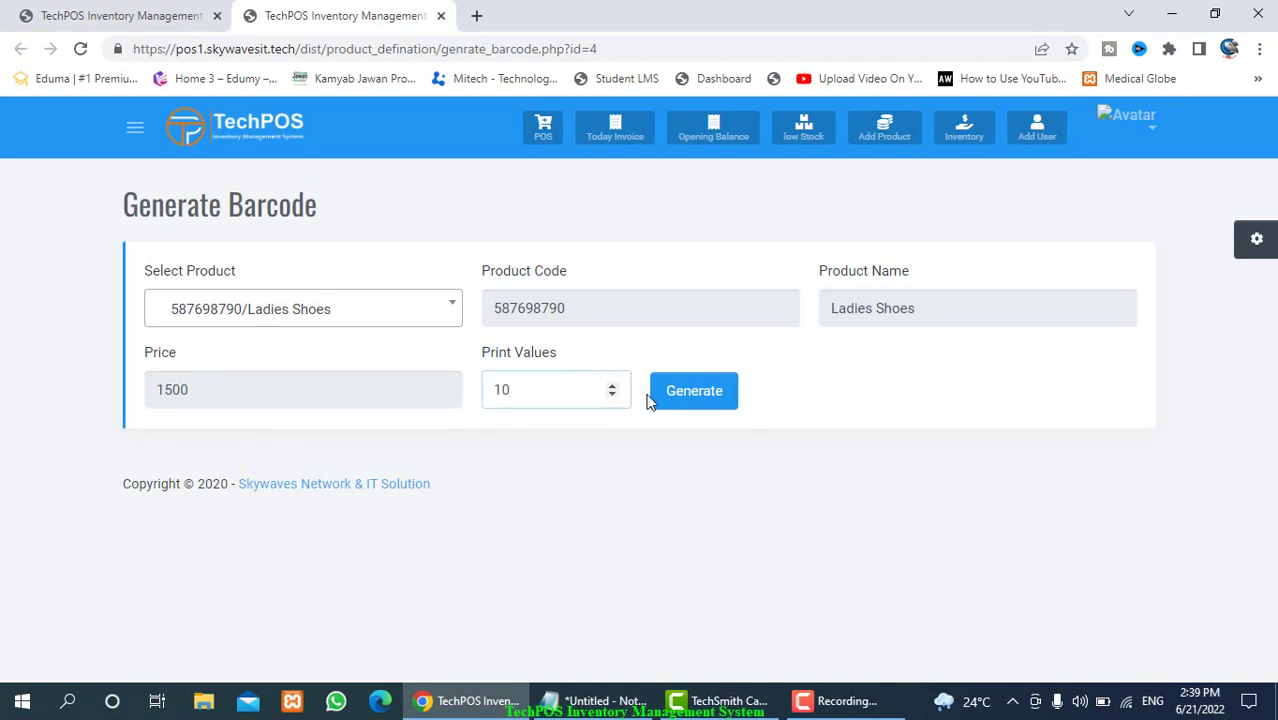
left_click(700, 407)
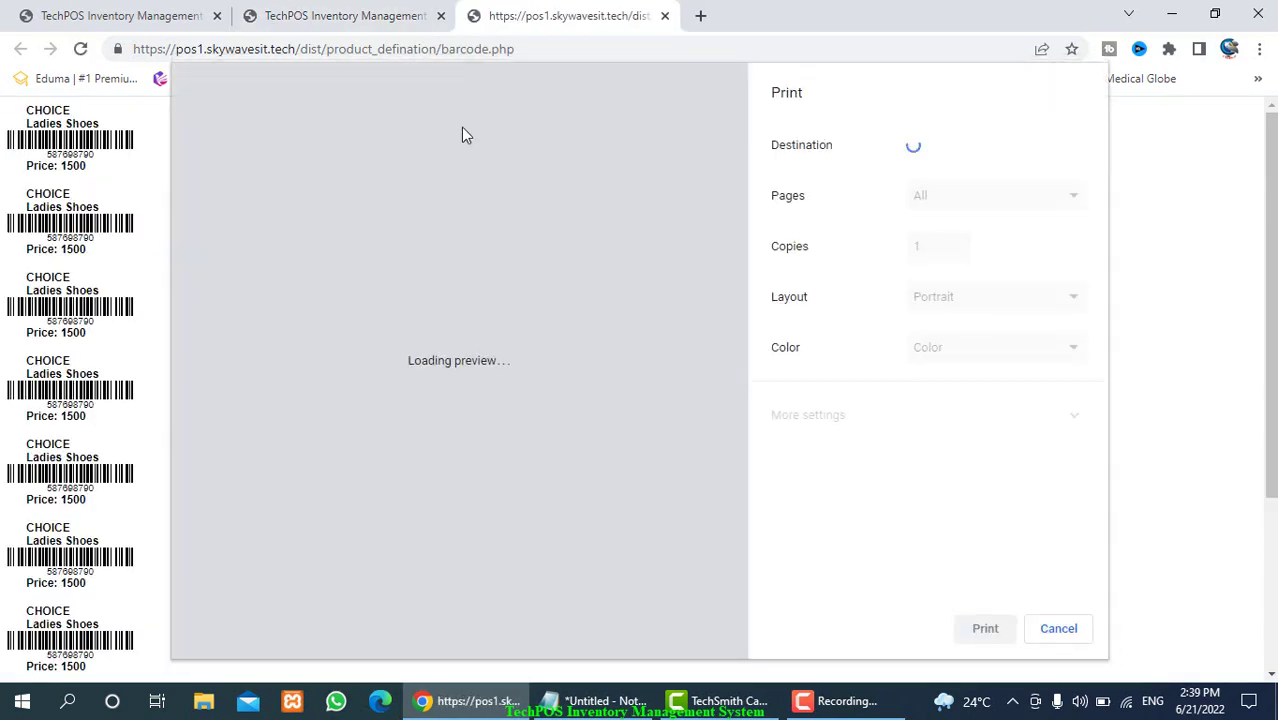
left_click(1066, 632)
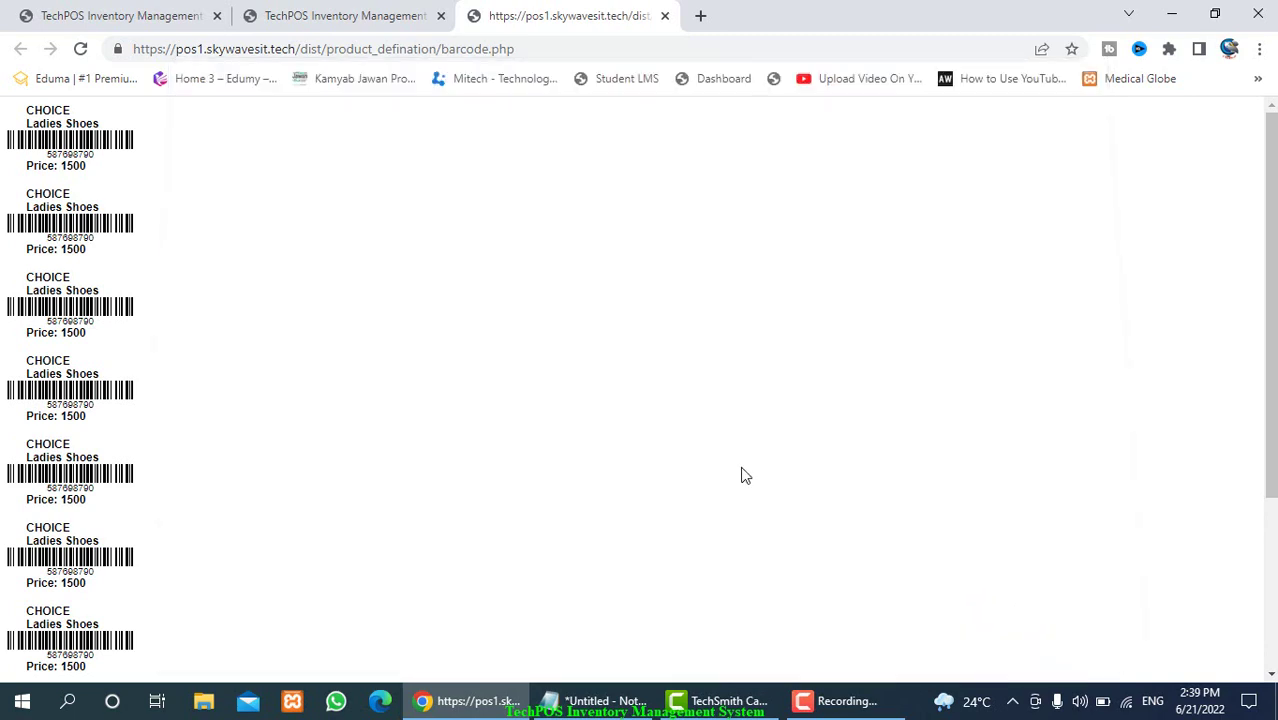
left_click(665, 16)
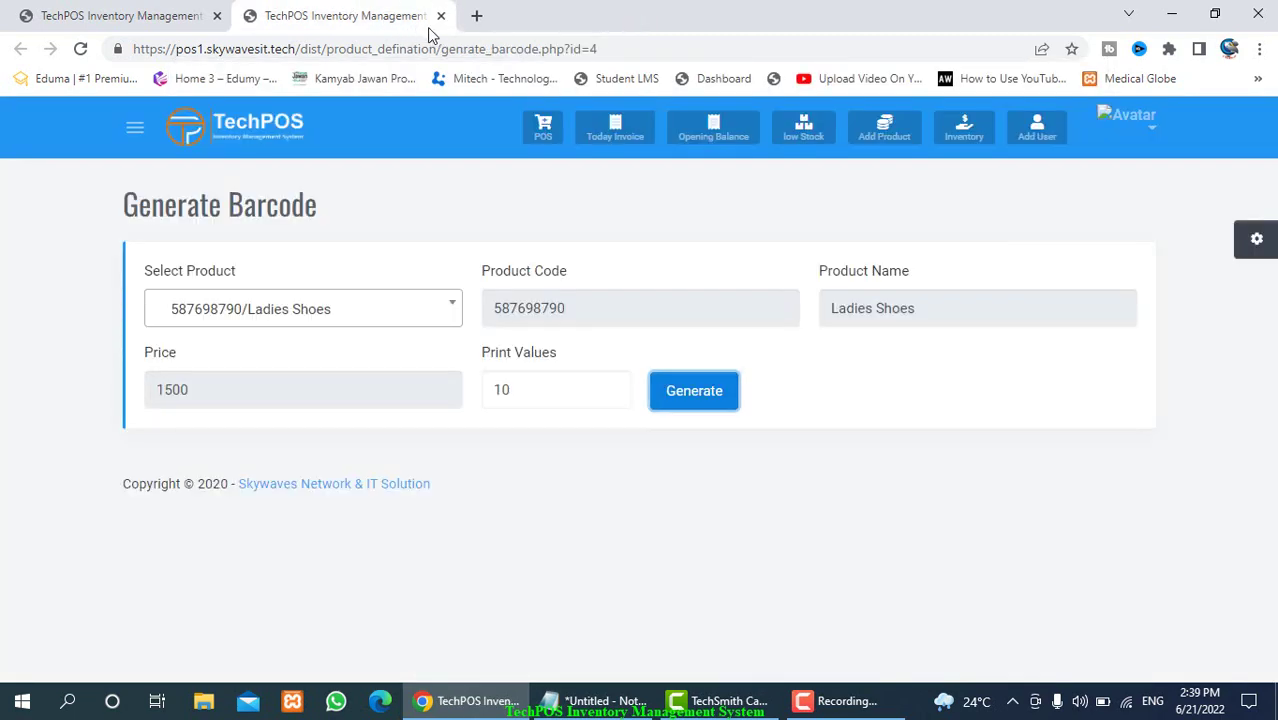
left_click(440, 17)
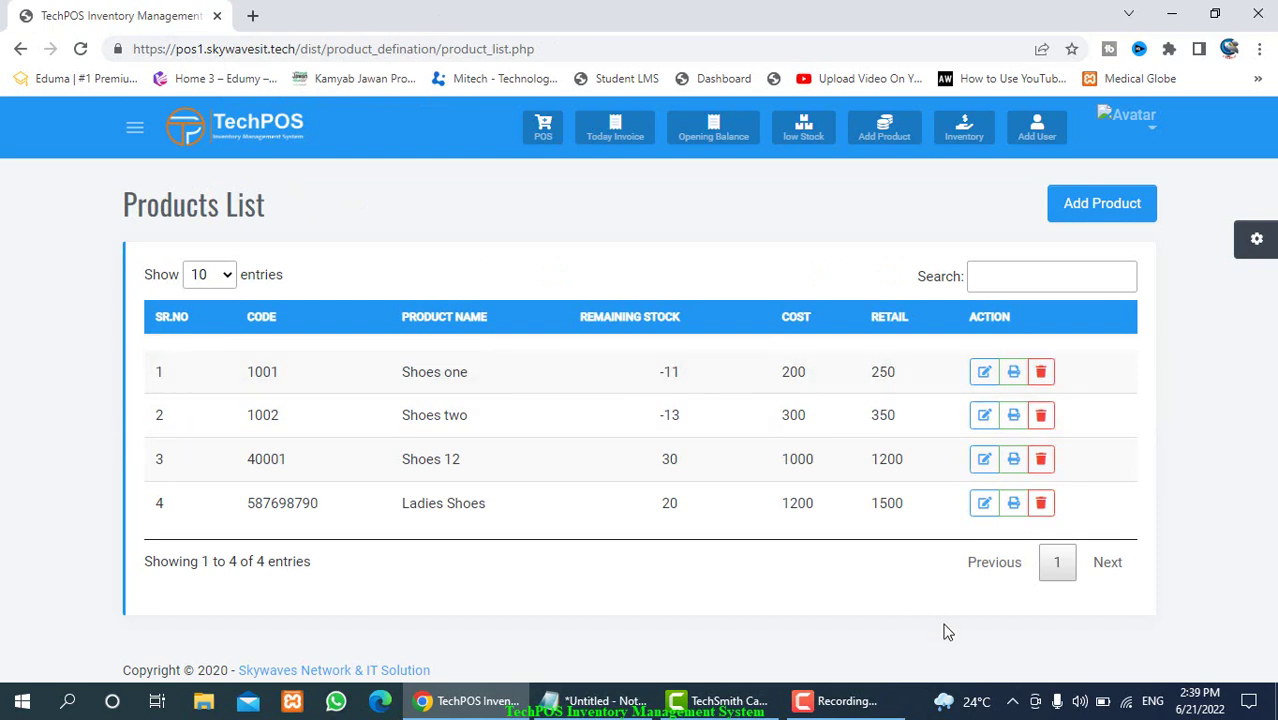
Step: Return to the dashboard and examine the entries of the Product Defination module
left_click(267, 127)
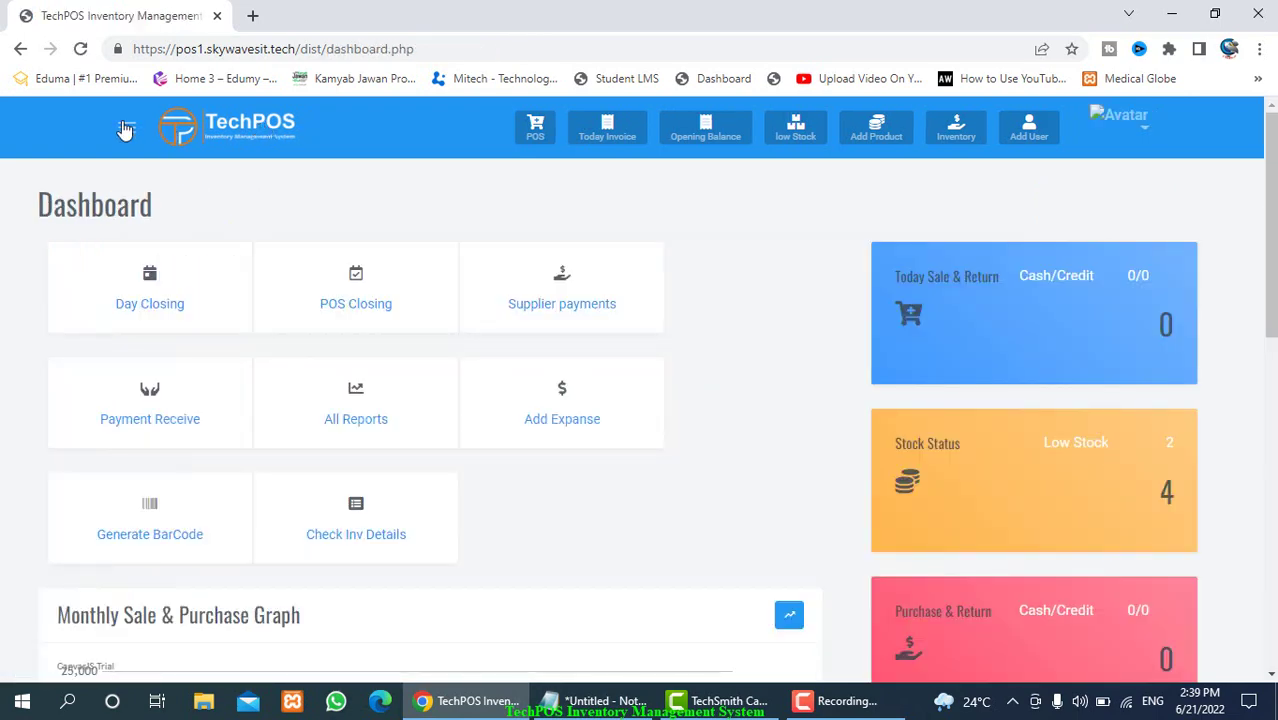
left_click(125, 130)
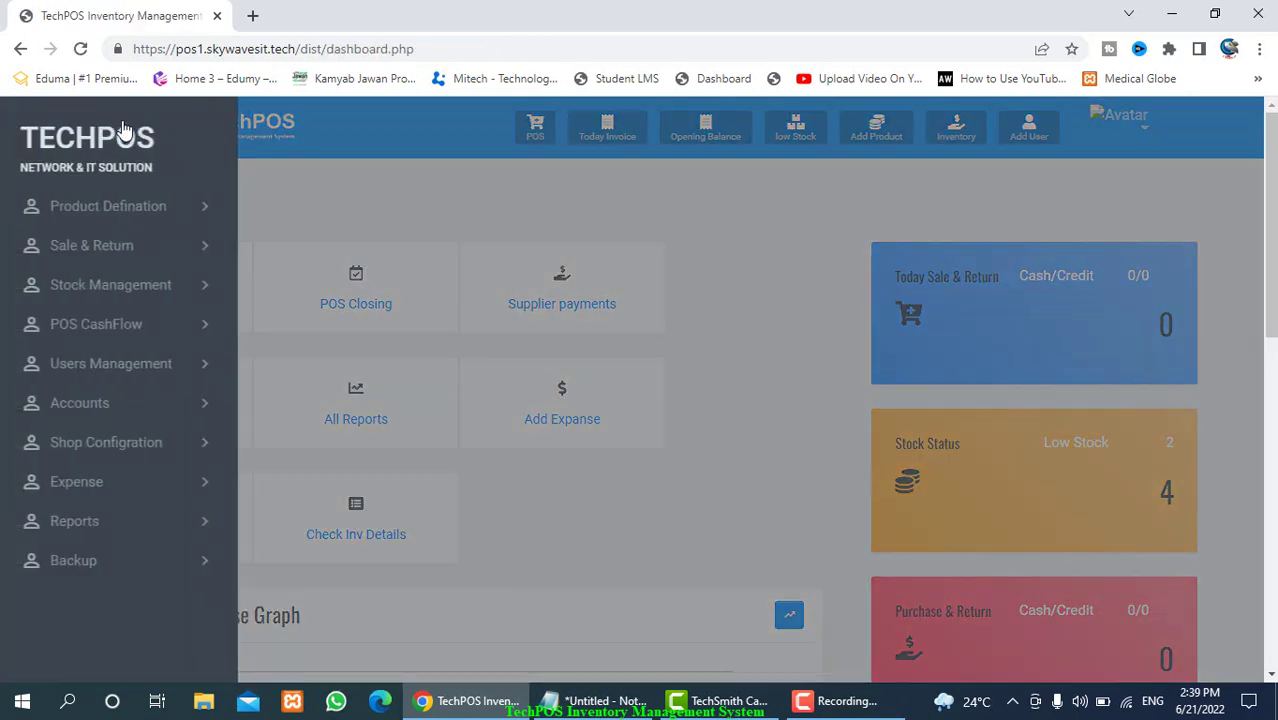
left_click(100, 212)
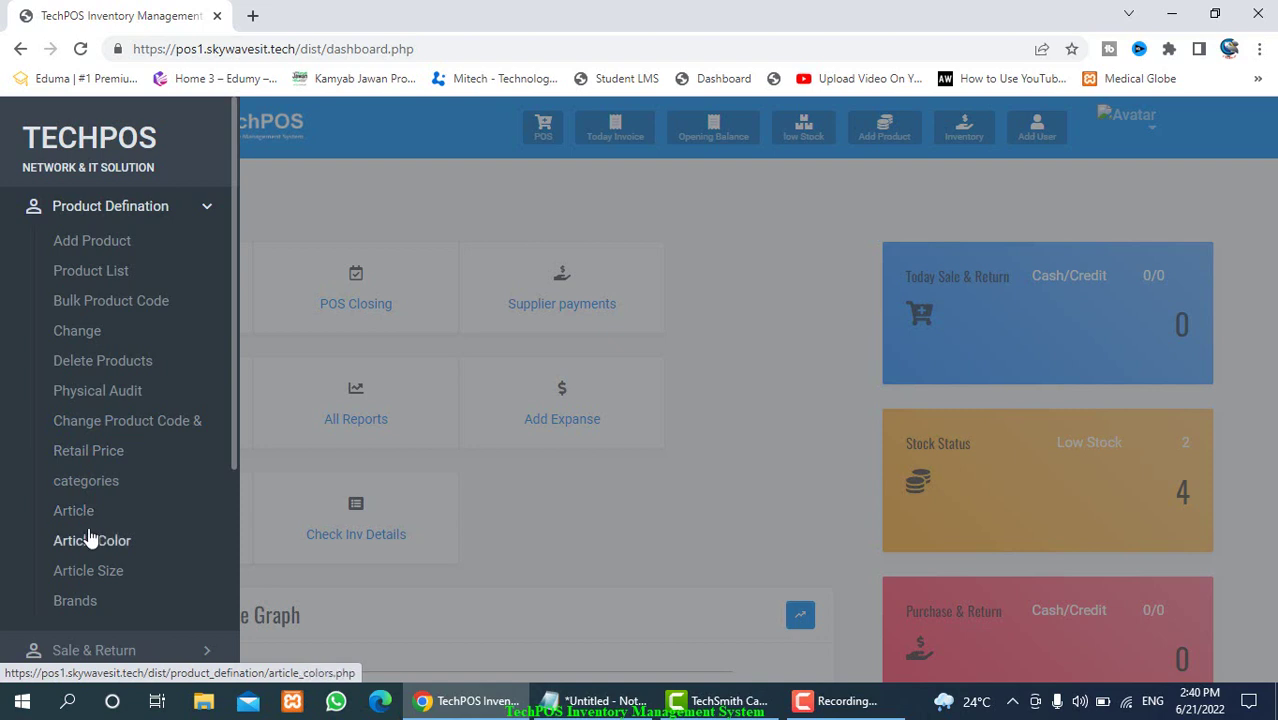
Step: Switch from Product Defination to the Sale & Return module's entries and open its POS sale page
left_click(143, 220)
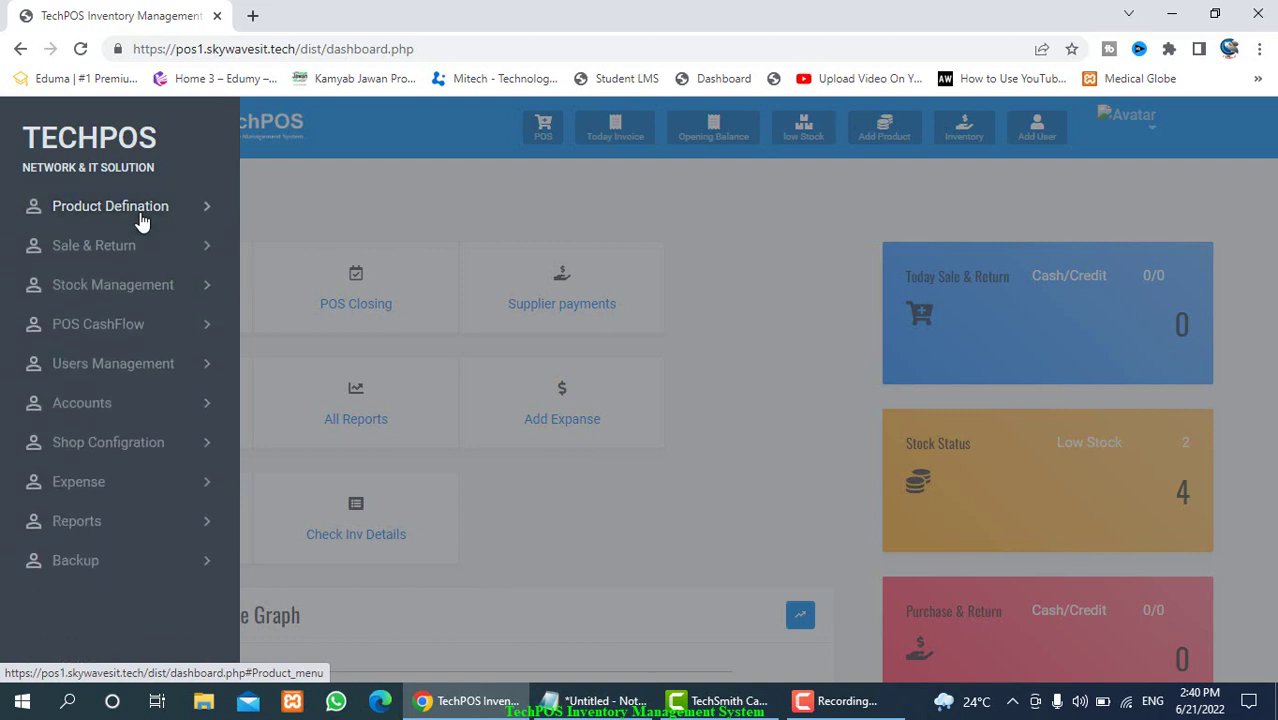
left_click(99, 253)
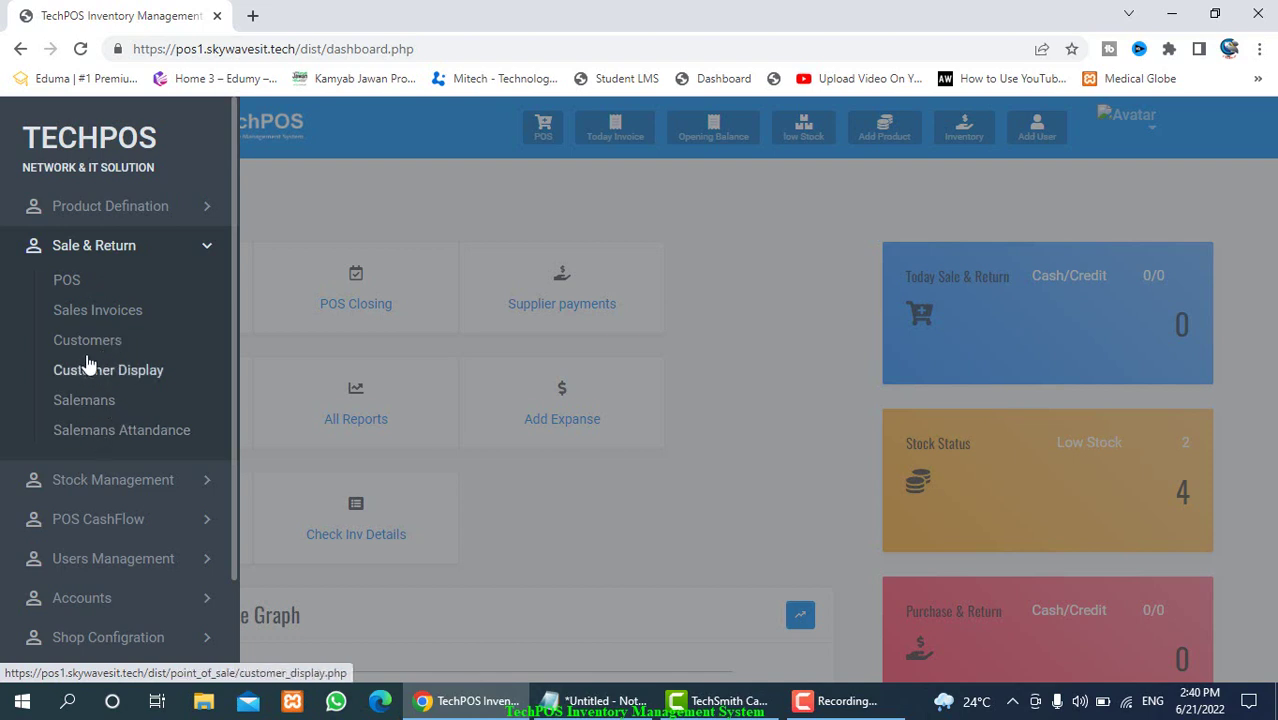
left_click(75, 288)
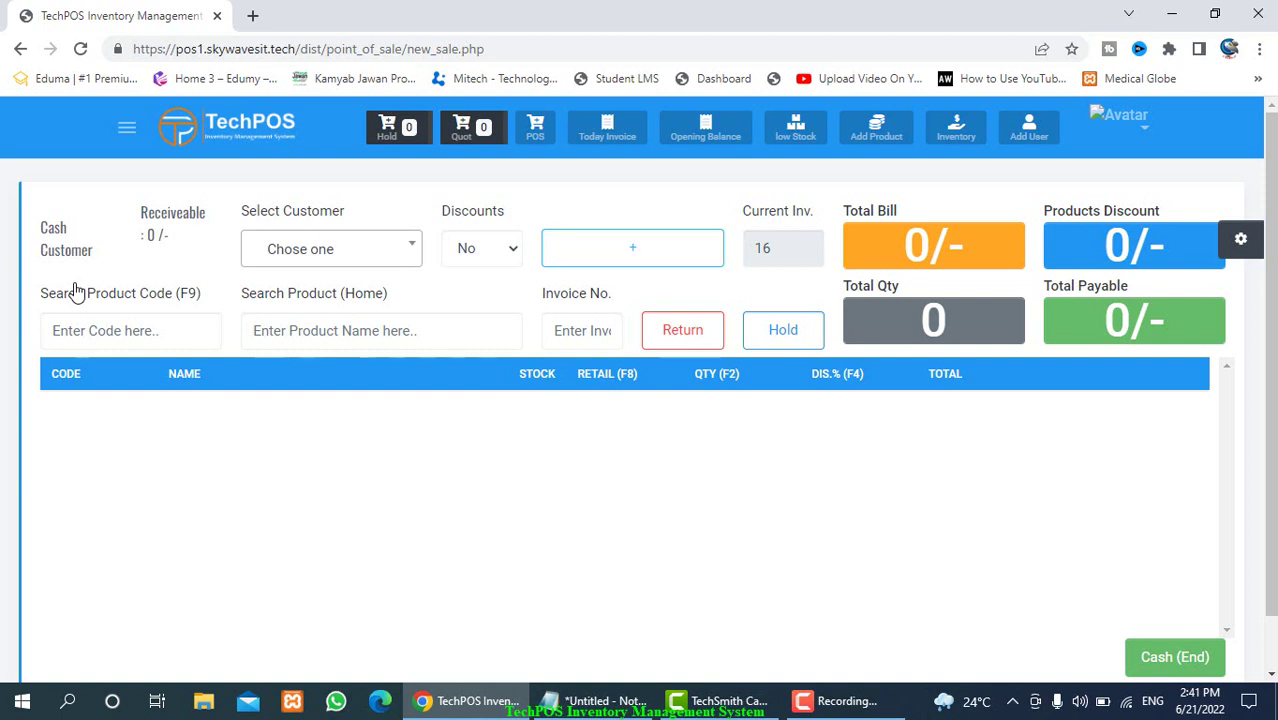
Step: Show the POS page in full screen and add the product with code 40001 to the sale
key("F11")
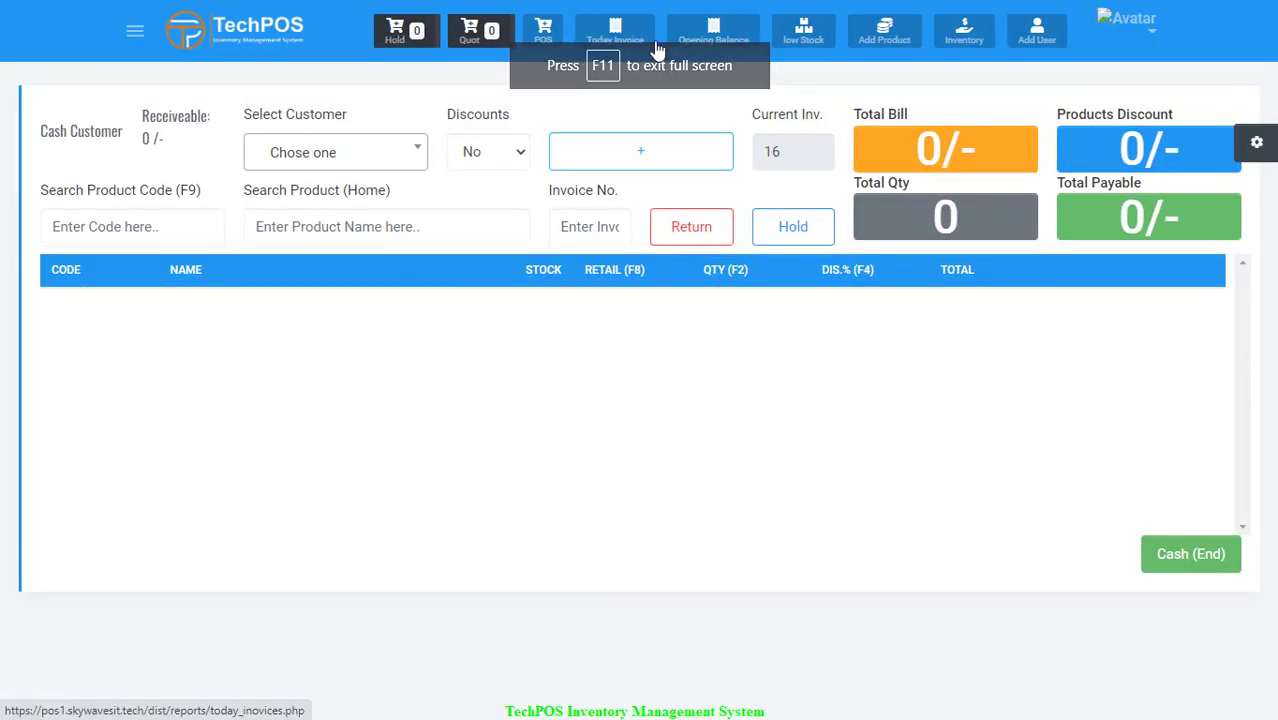
left_click(118, 227)
type("4")
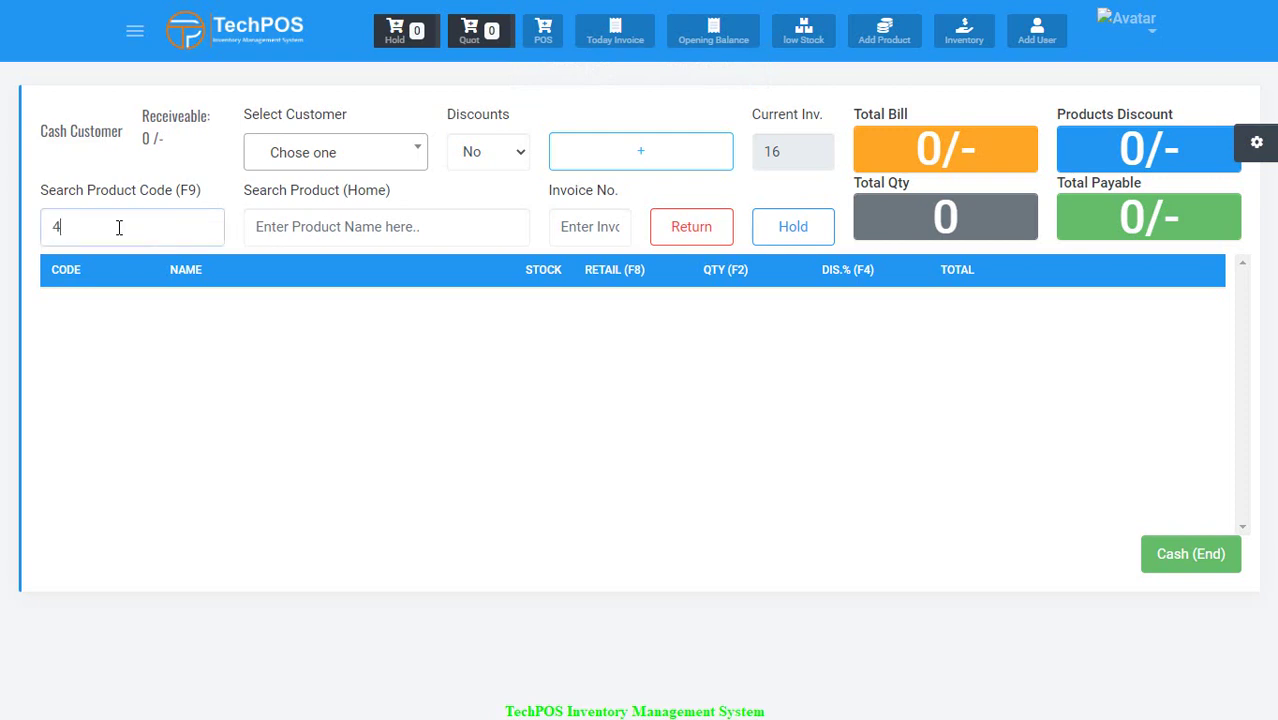
key("Down")
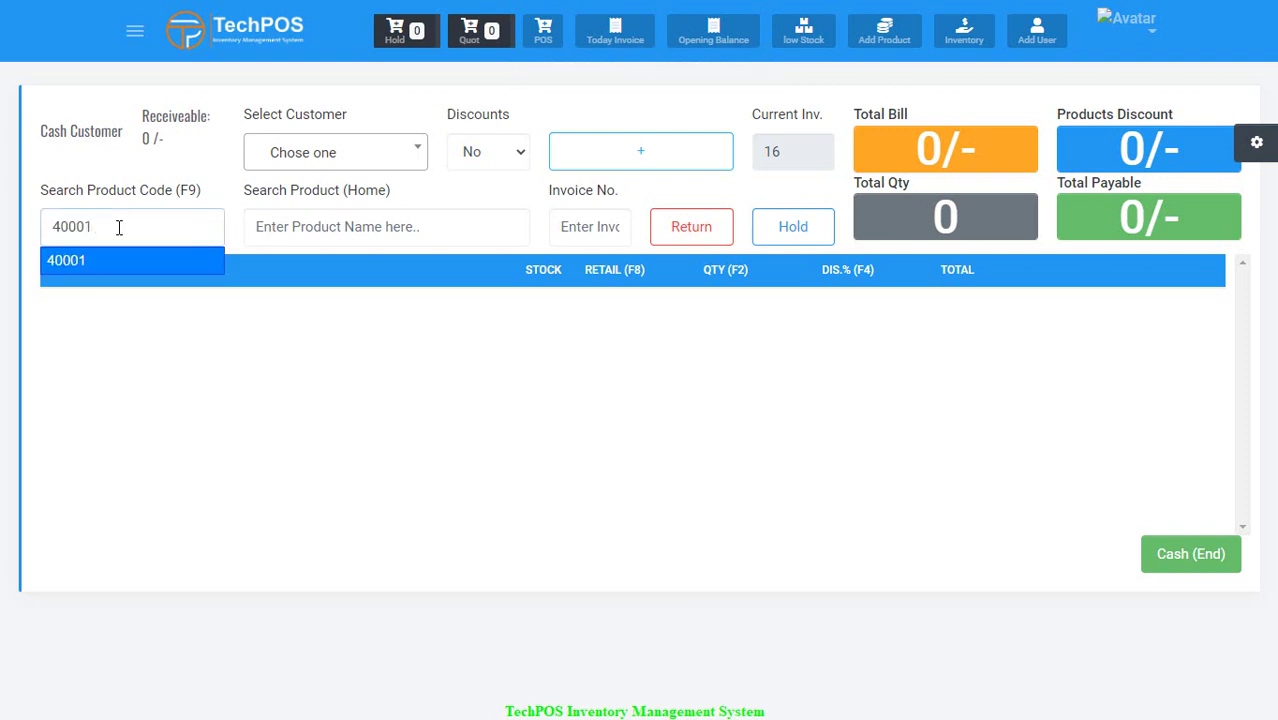
key("Return")
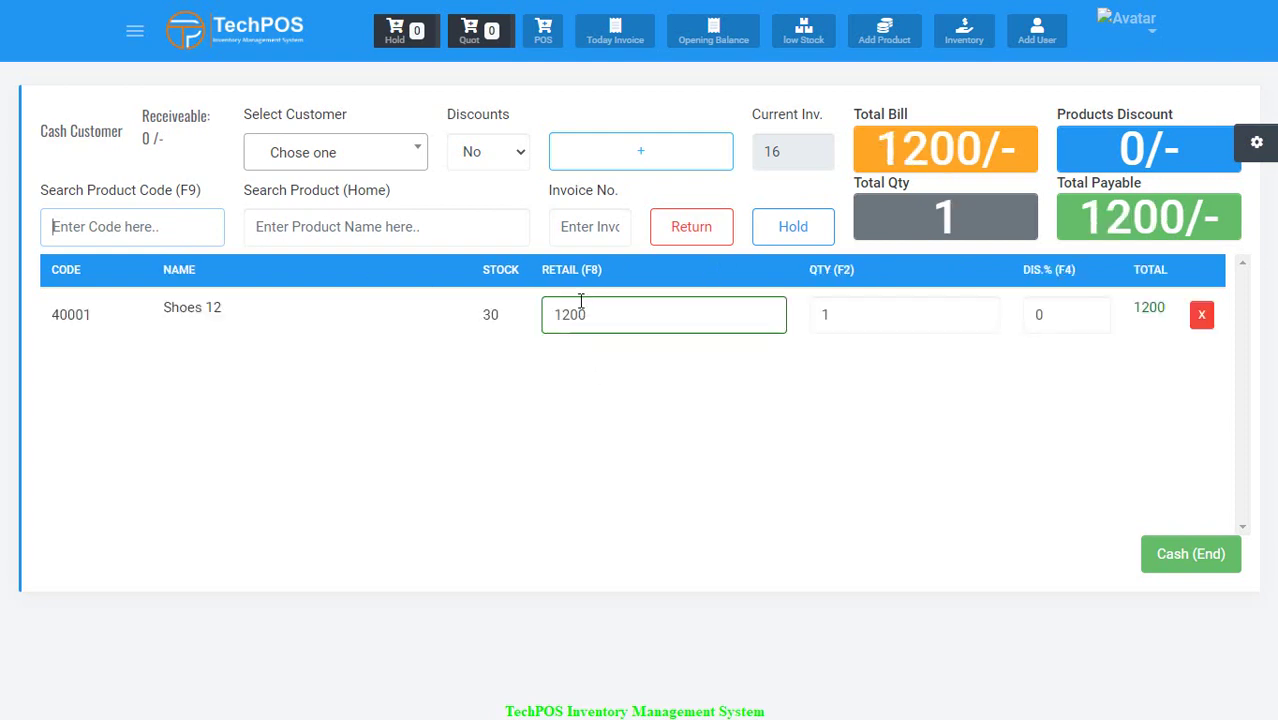
Step: Set the discount on the Shoes 12 line to 10 percent
left_click(846, 314)
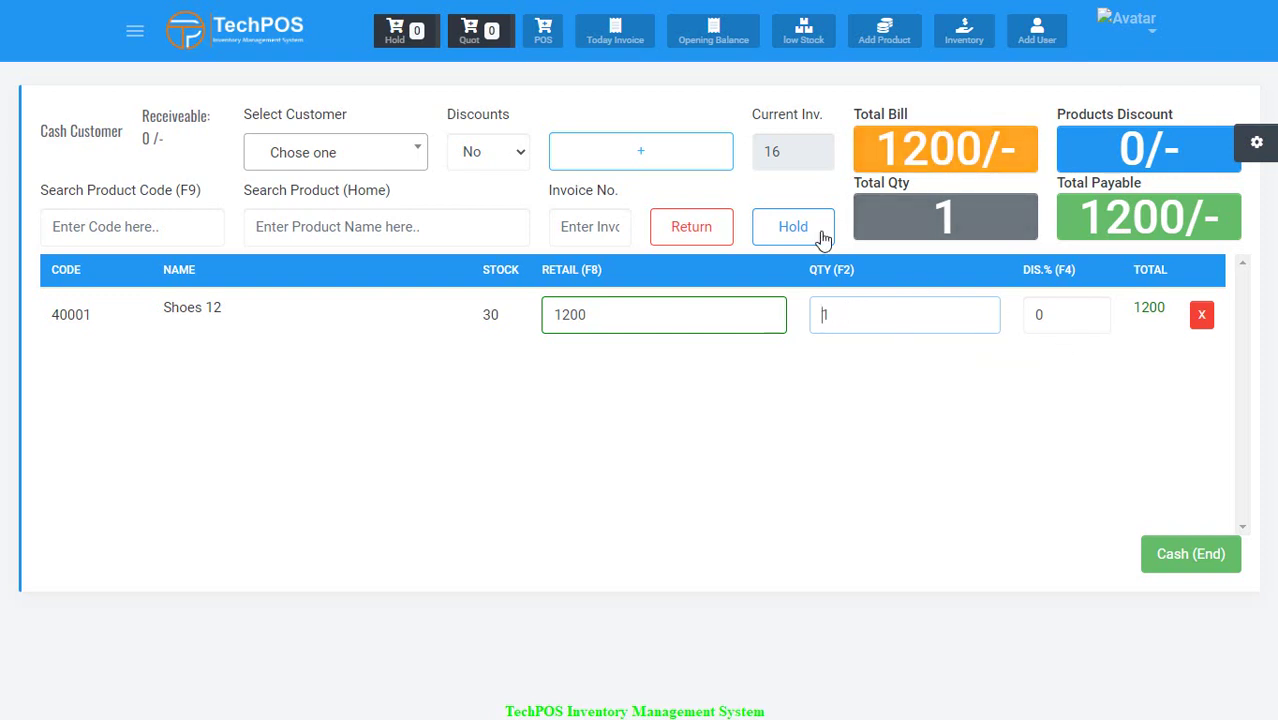
left_click(1054, 313)
key("BackSpace")
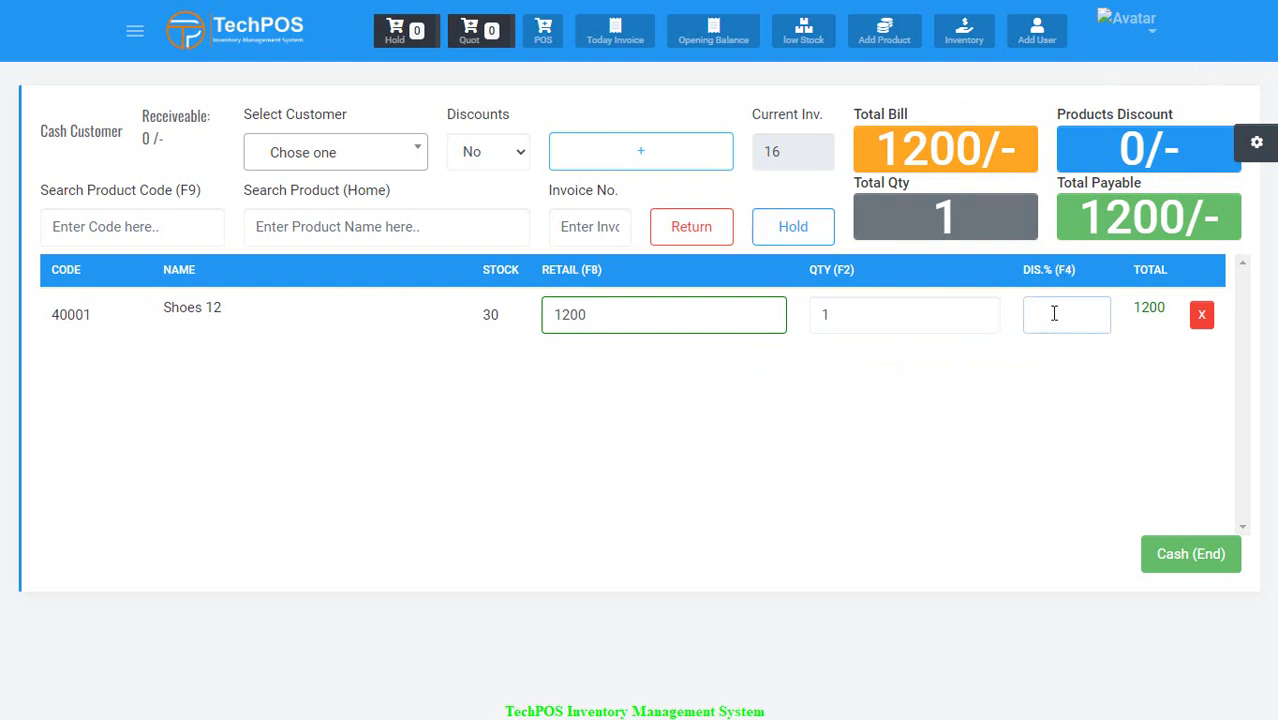
type("10")
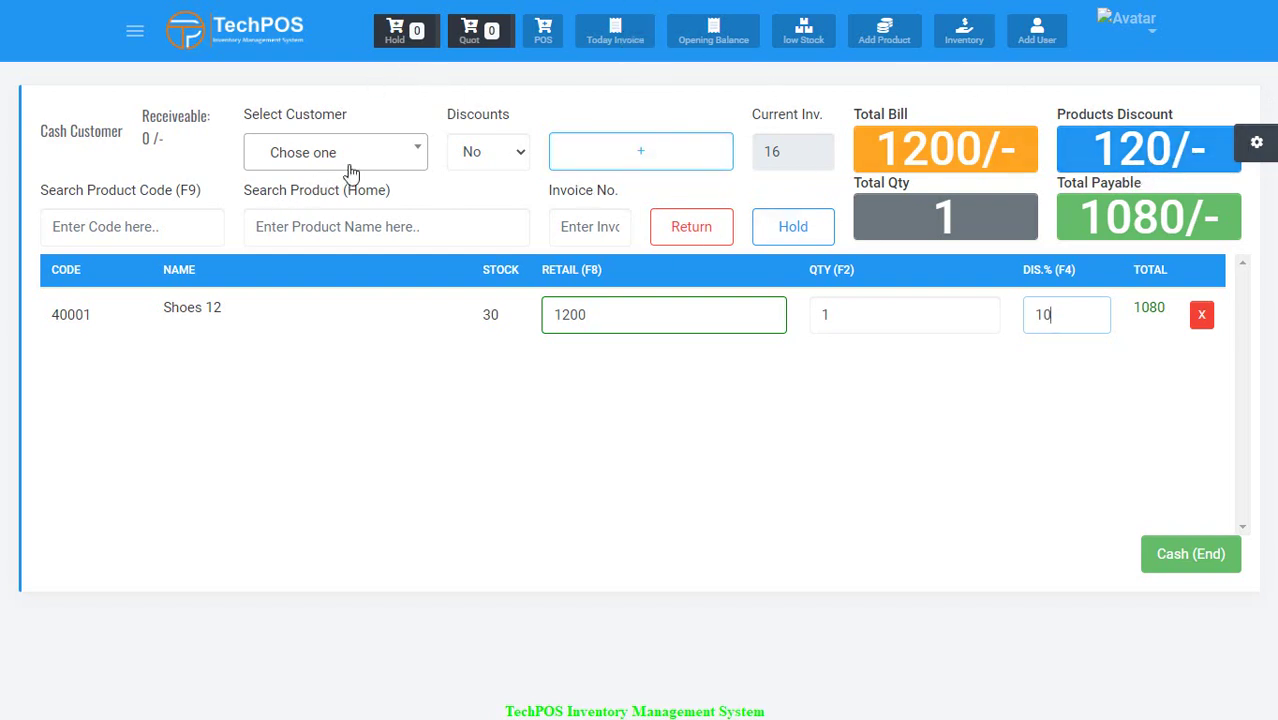
Step: Assign the first registered customer to the sale, and view the New Customer form without saving anything
left_click(412, 151)
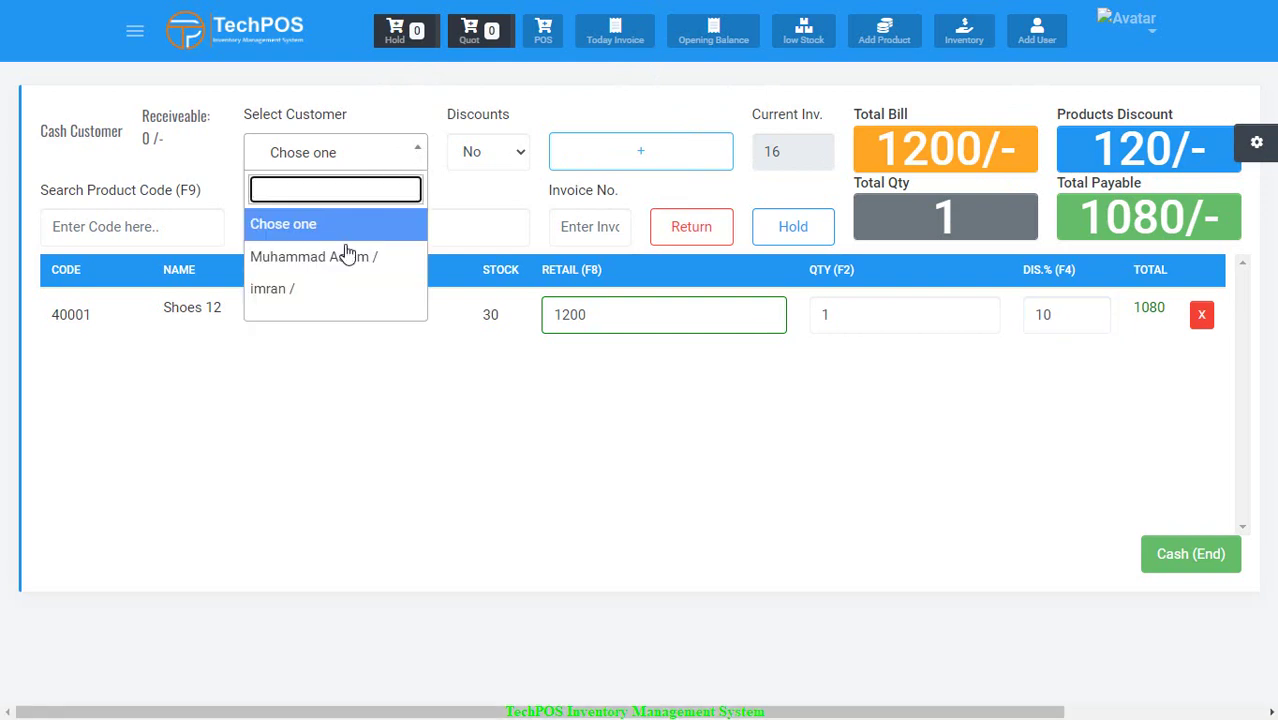
left_click(348, 262)
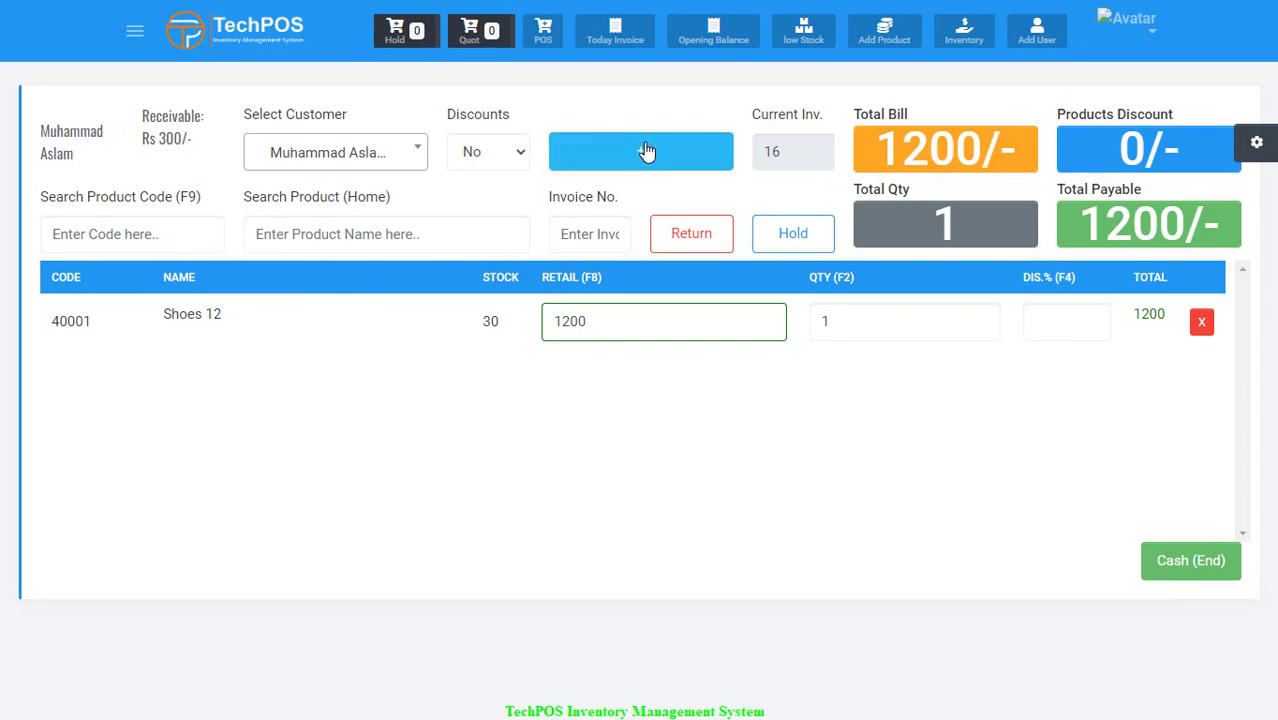
left_click(647, 151)
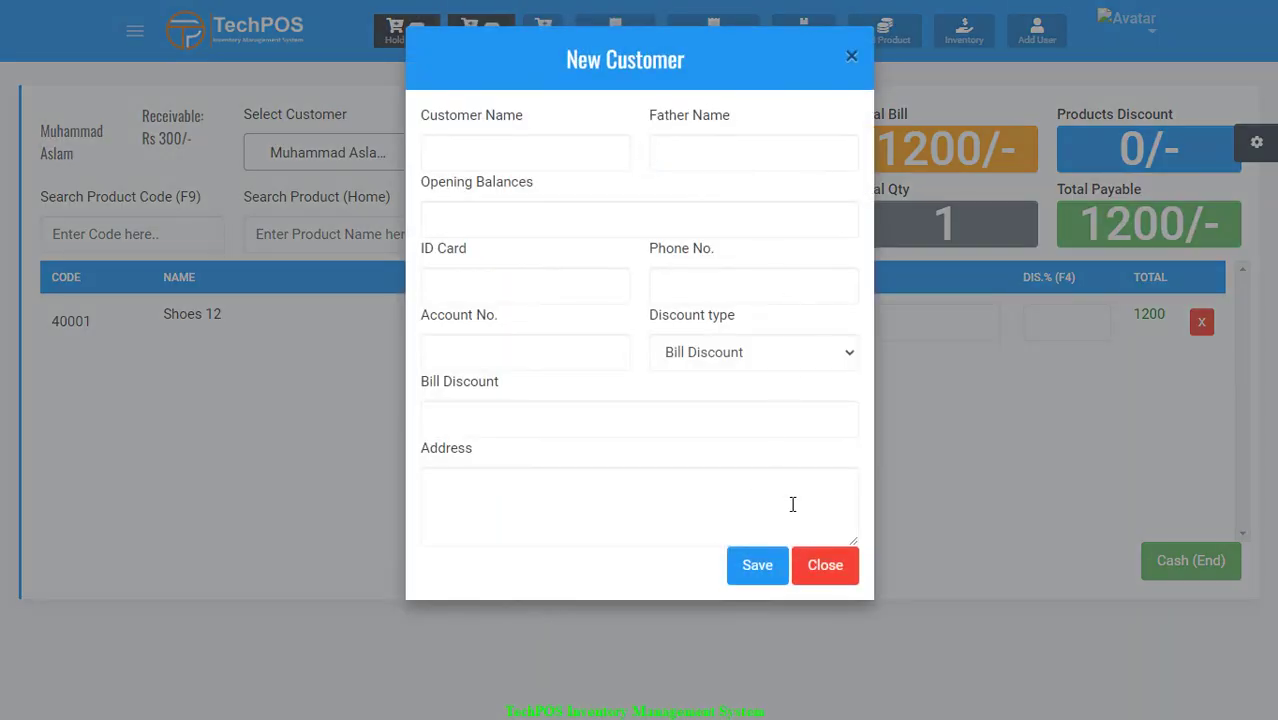
left_click(823, 573)
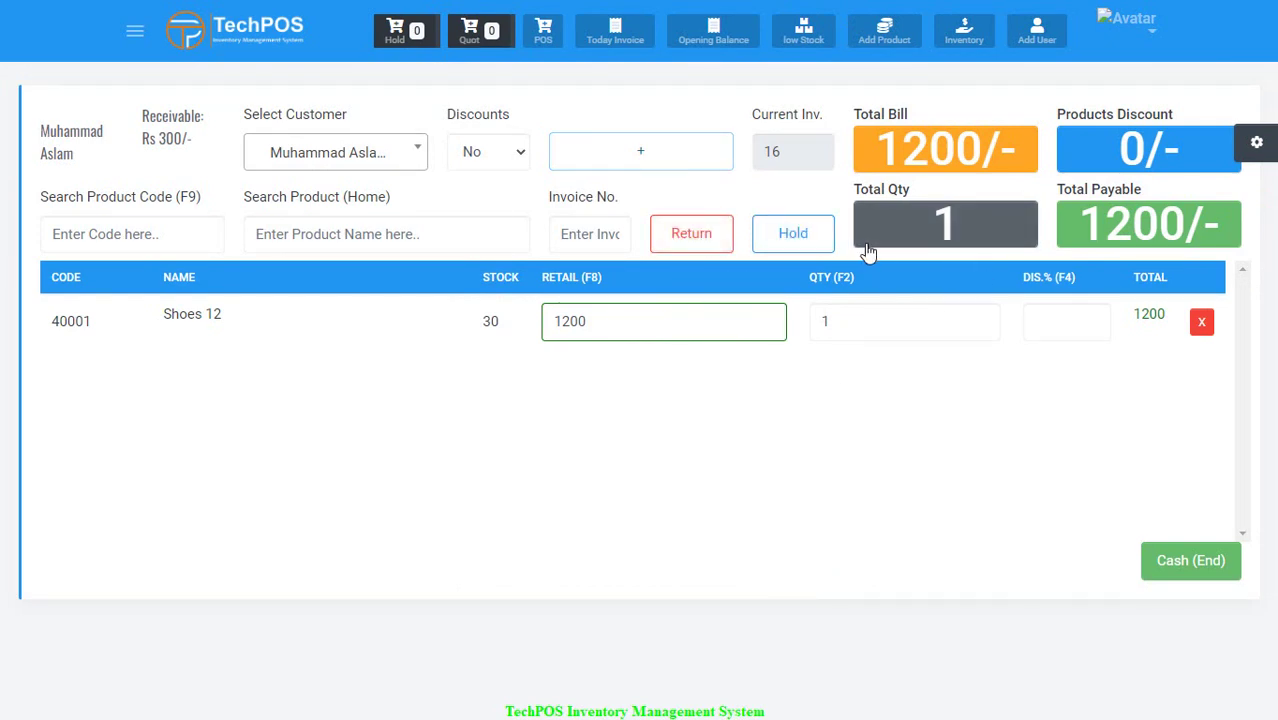
Step: Put the current sale on hold and reopen it from the hold invoices list
left_click(795, 234)
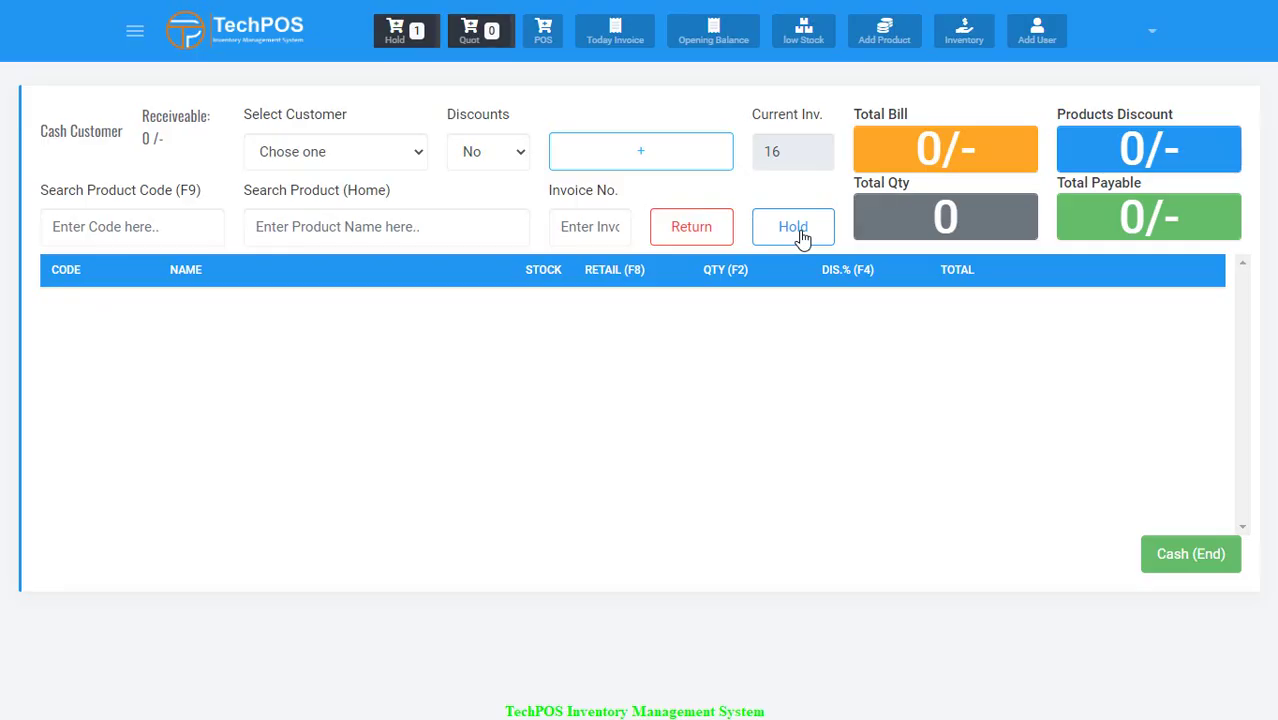
left_click(414, 34)
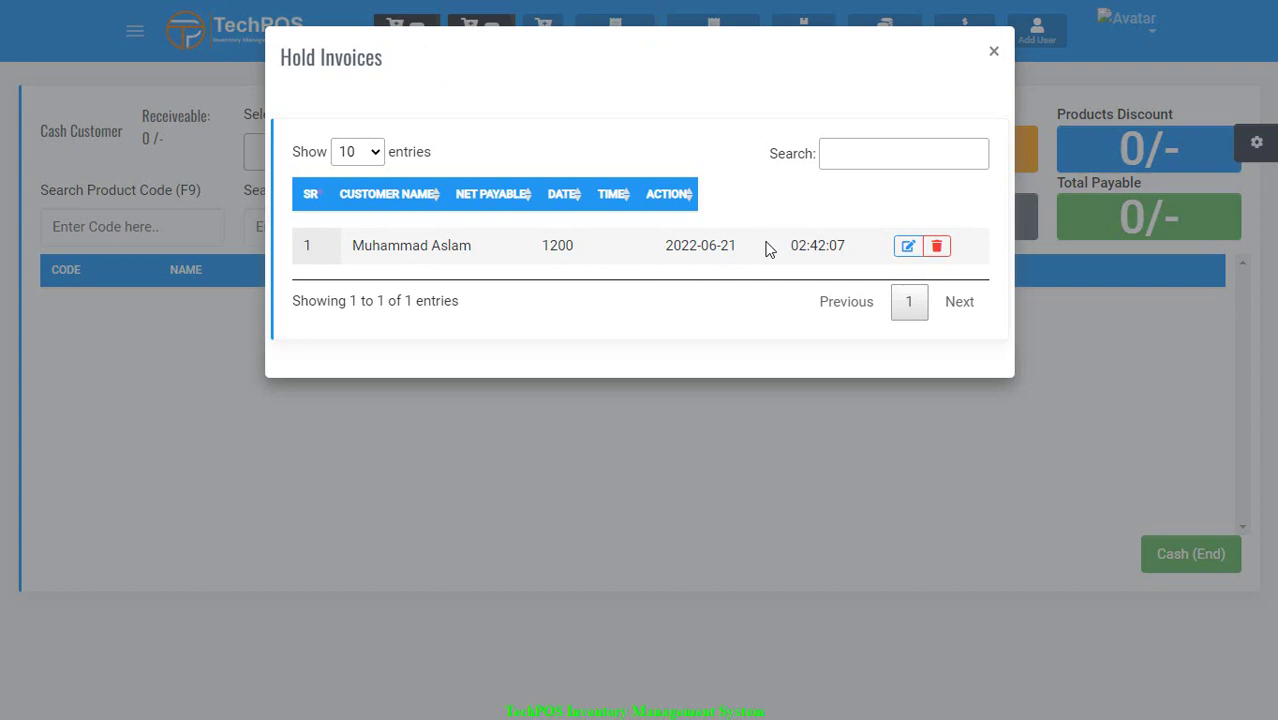
left_click(910, 250)
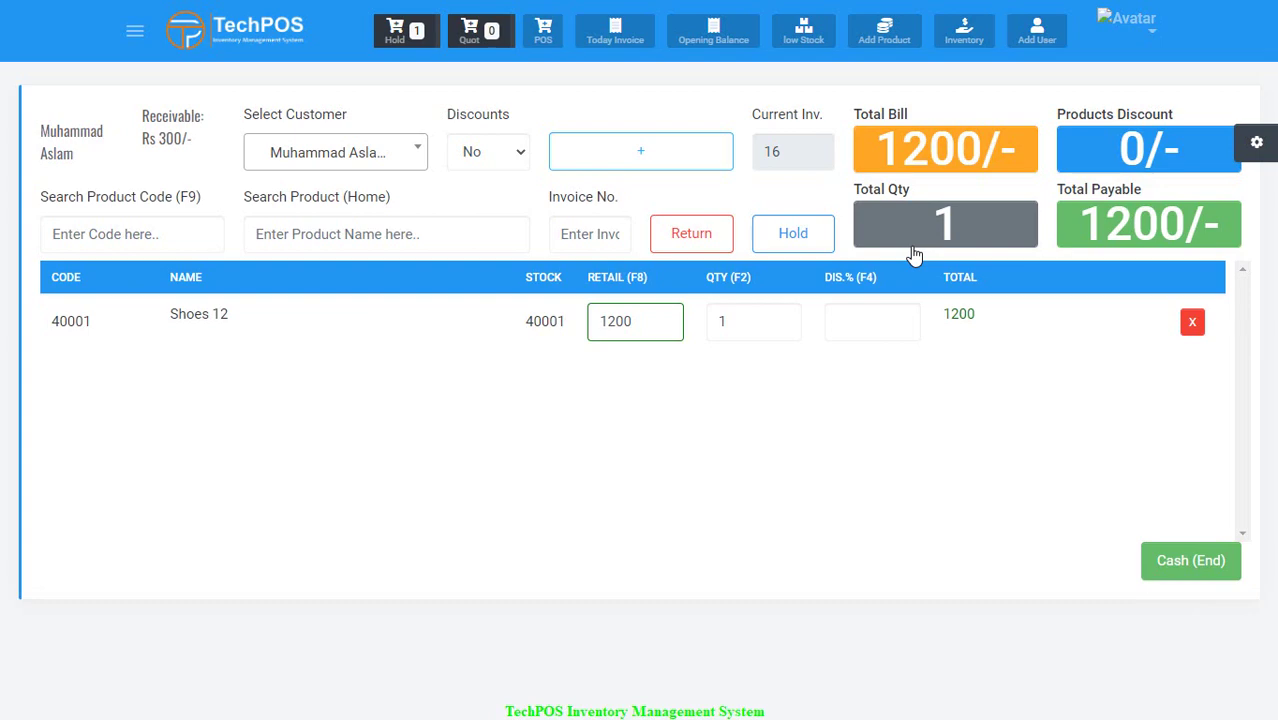
Step: Open the payment dialog for the sale and examine the available payment types and salesmen
key("End")
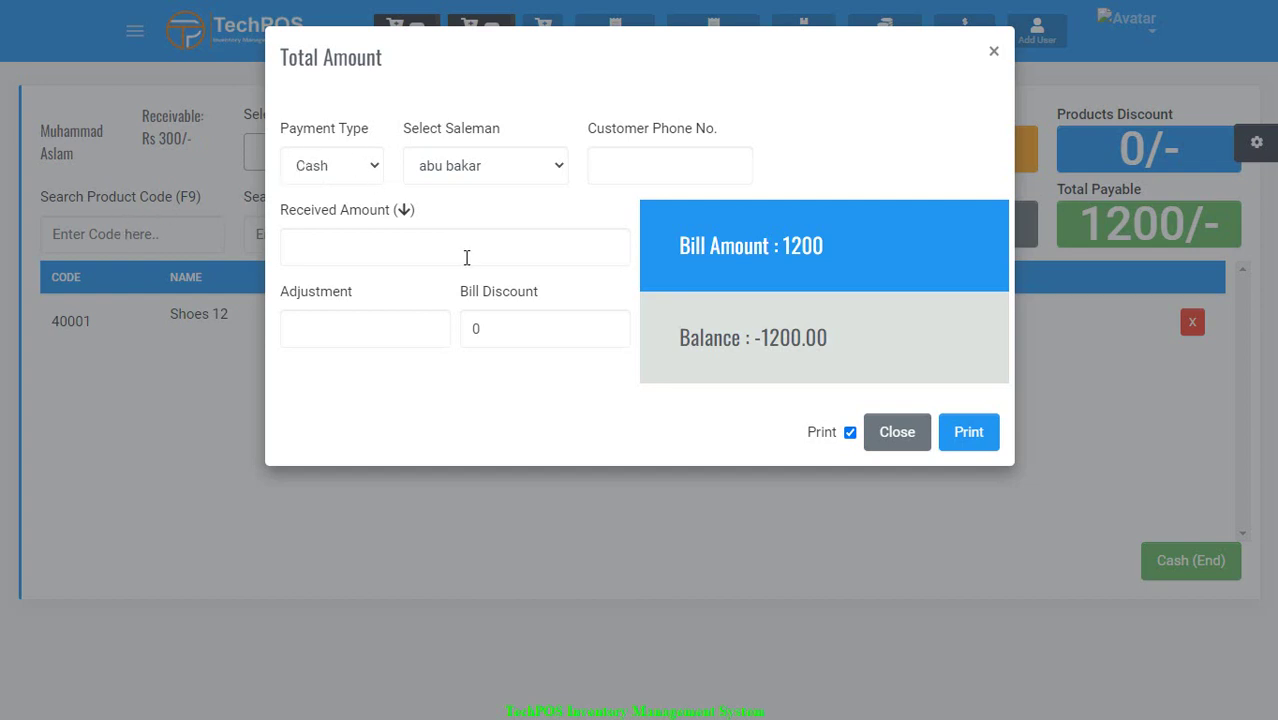
left_click(361, 169)
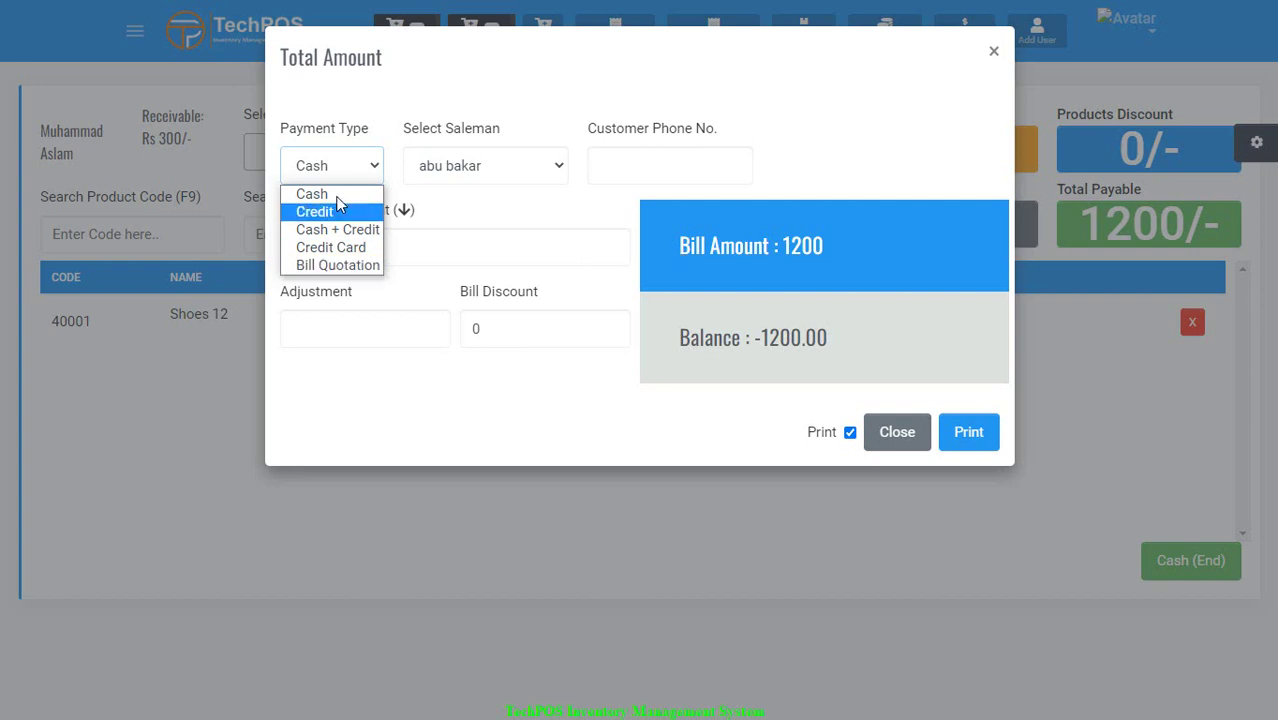
left_click(535, 95)
left_click(540, 166)
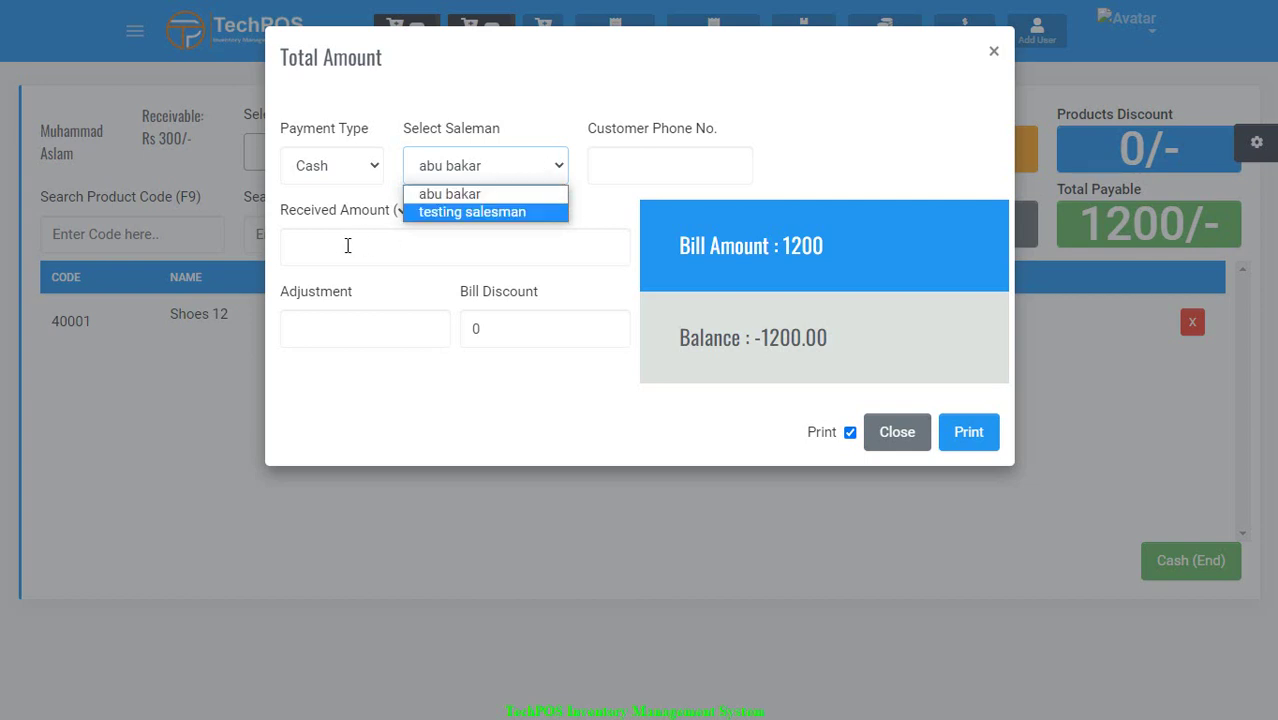
Step: Enter a received amount of 1200 and a bill discount of 10, leaving the adjustment empty
left_click(340, 246)
type("1200")
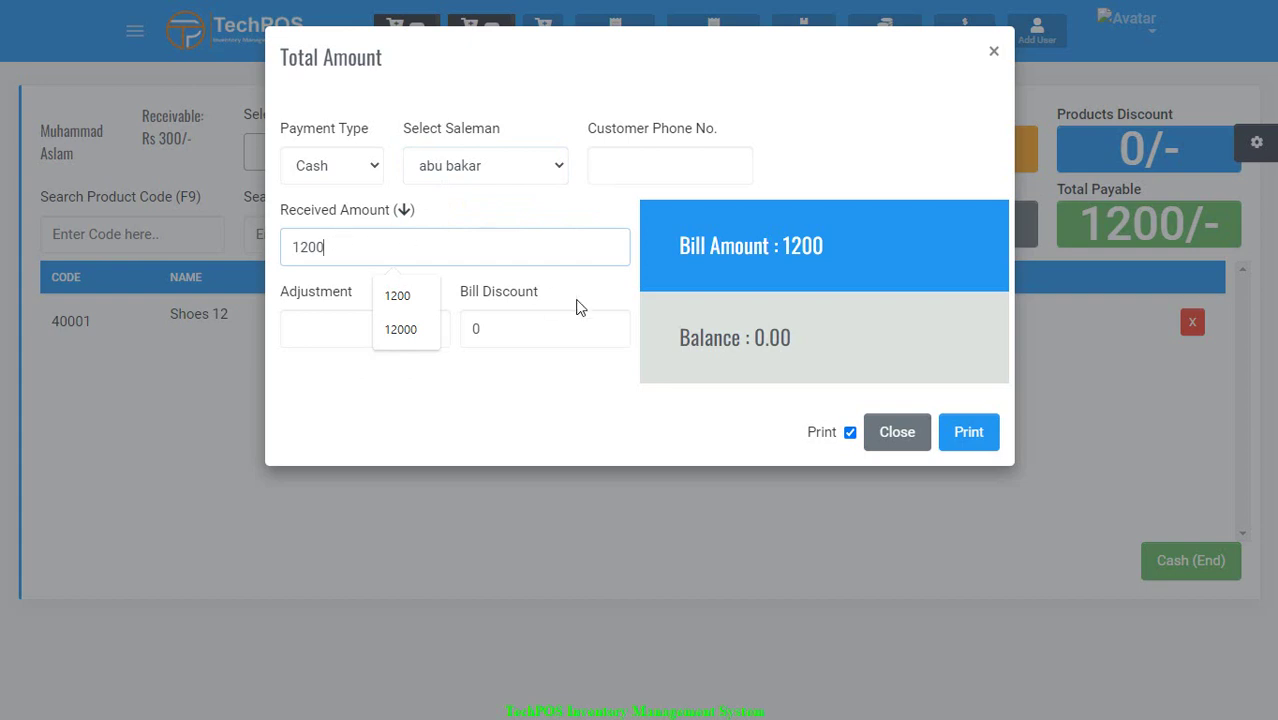
left_click(310, 328)
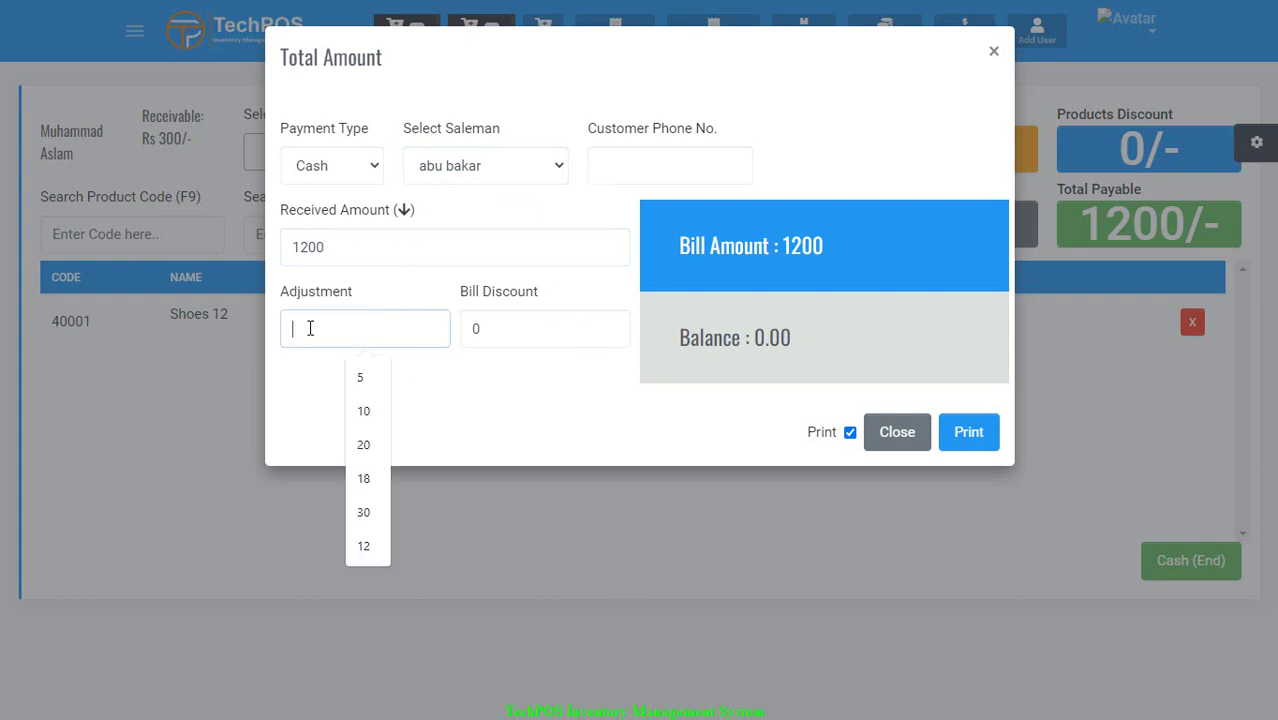
left_click(508, 328)
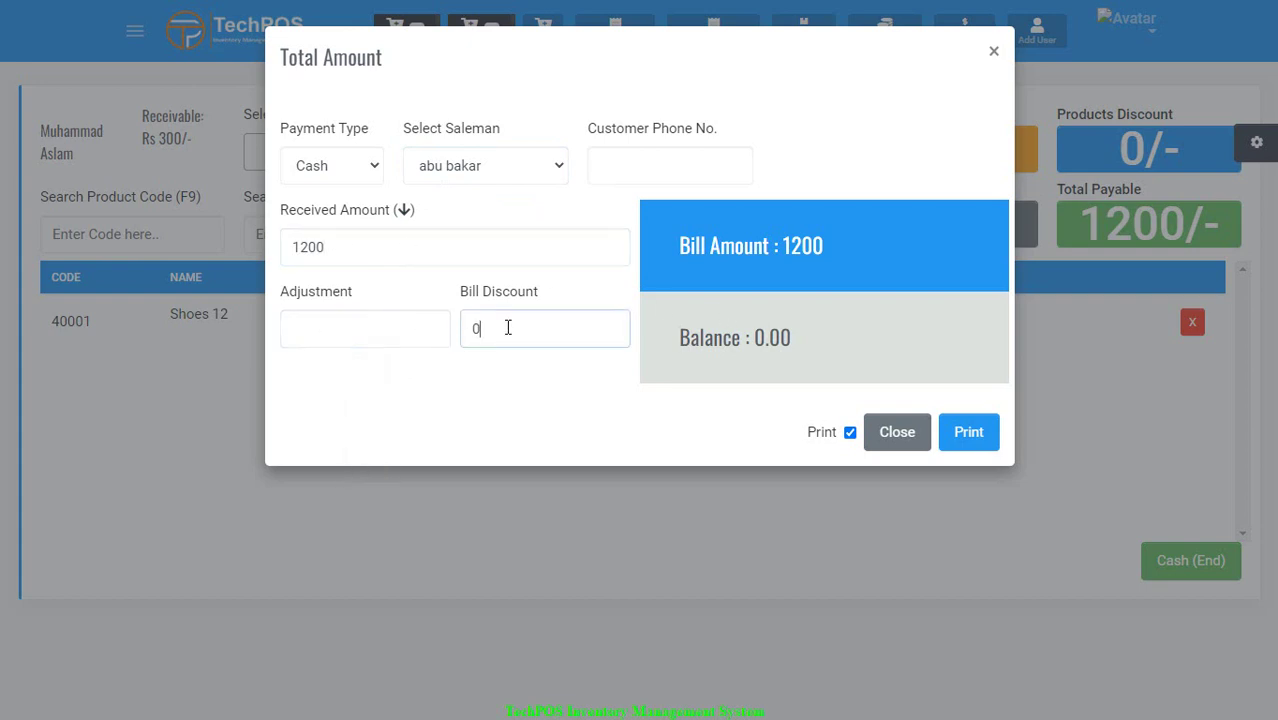
key("BackSpace")
type("10")
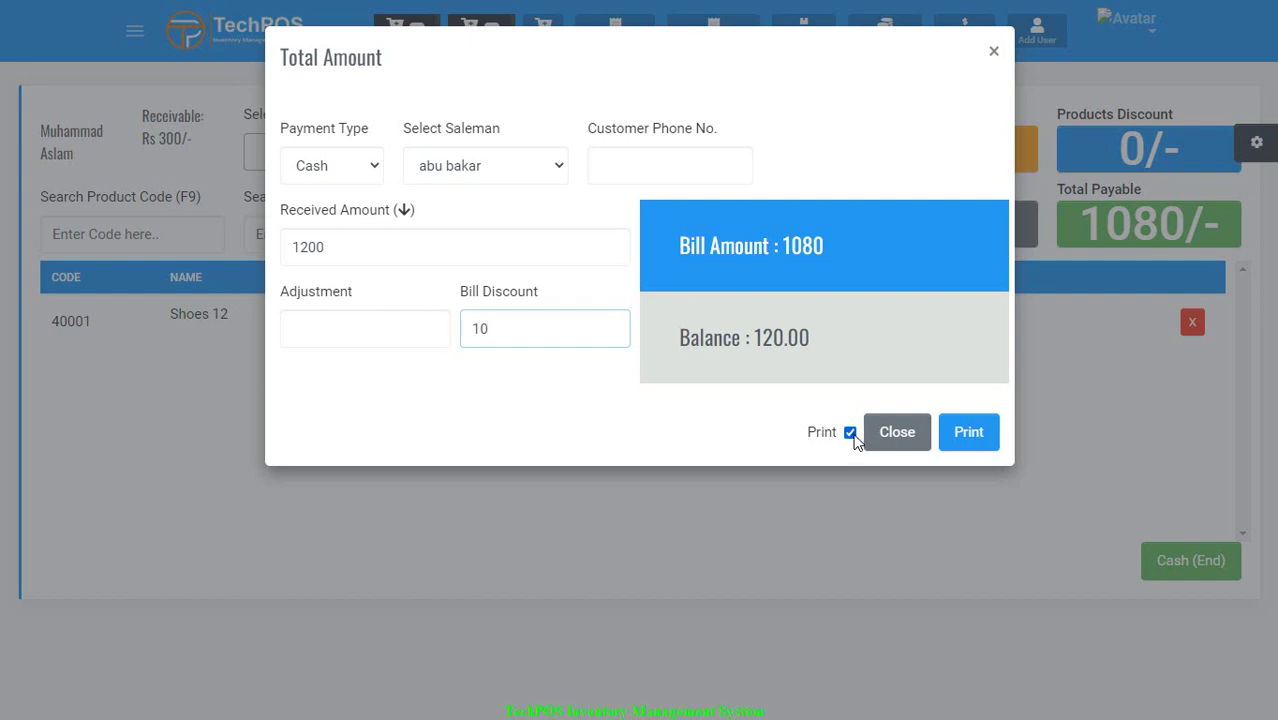
Step: Disable the print option and finalize the sale
left_click(850, 433)
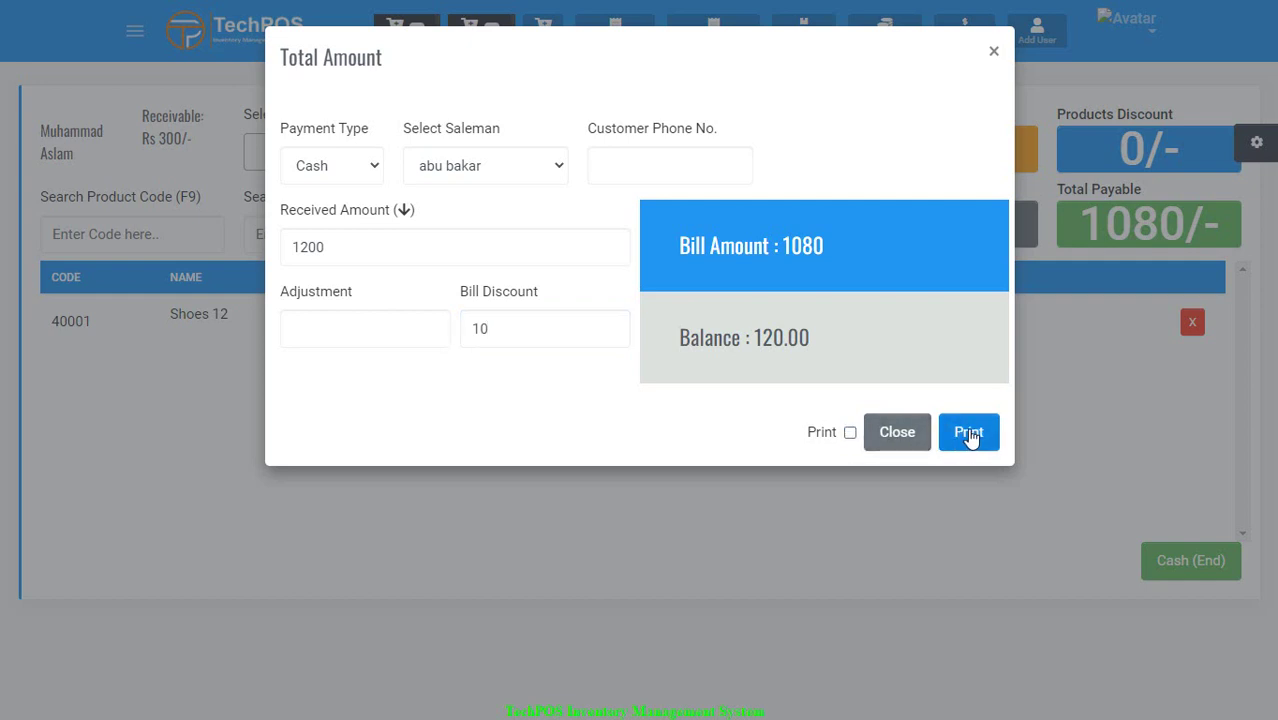
left_click(969, 434)
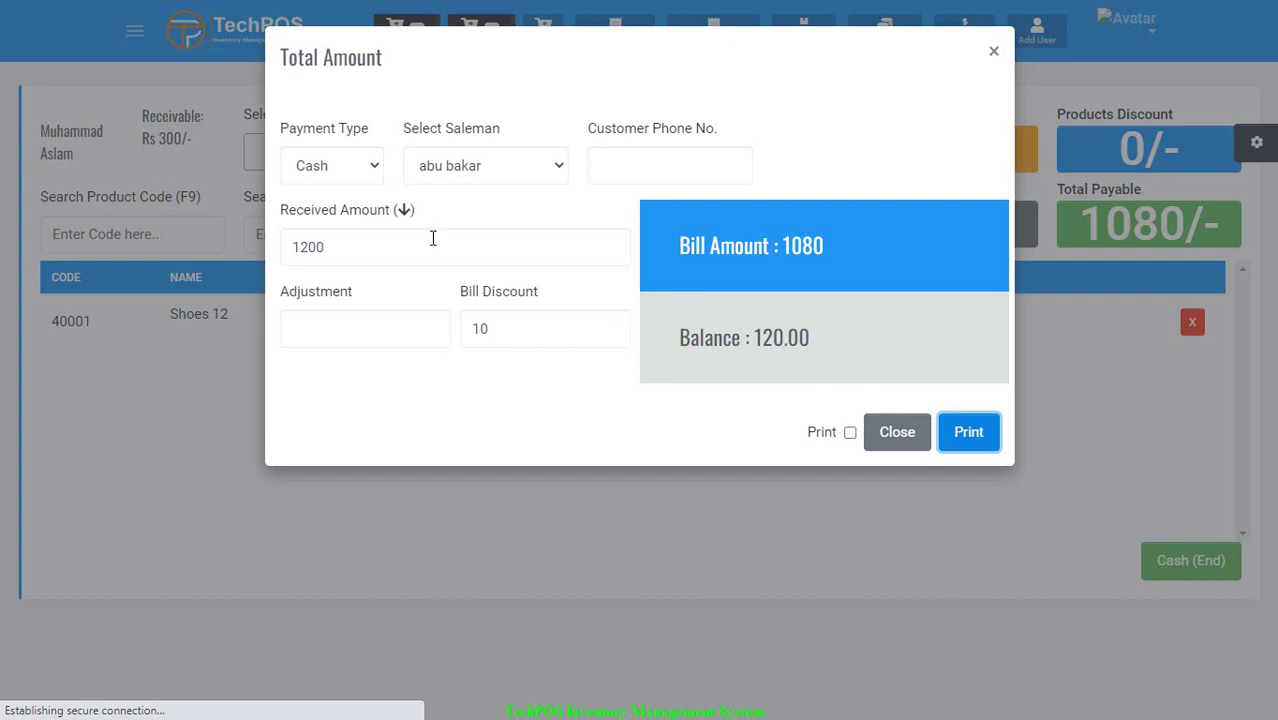
left_click(968, 432)
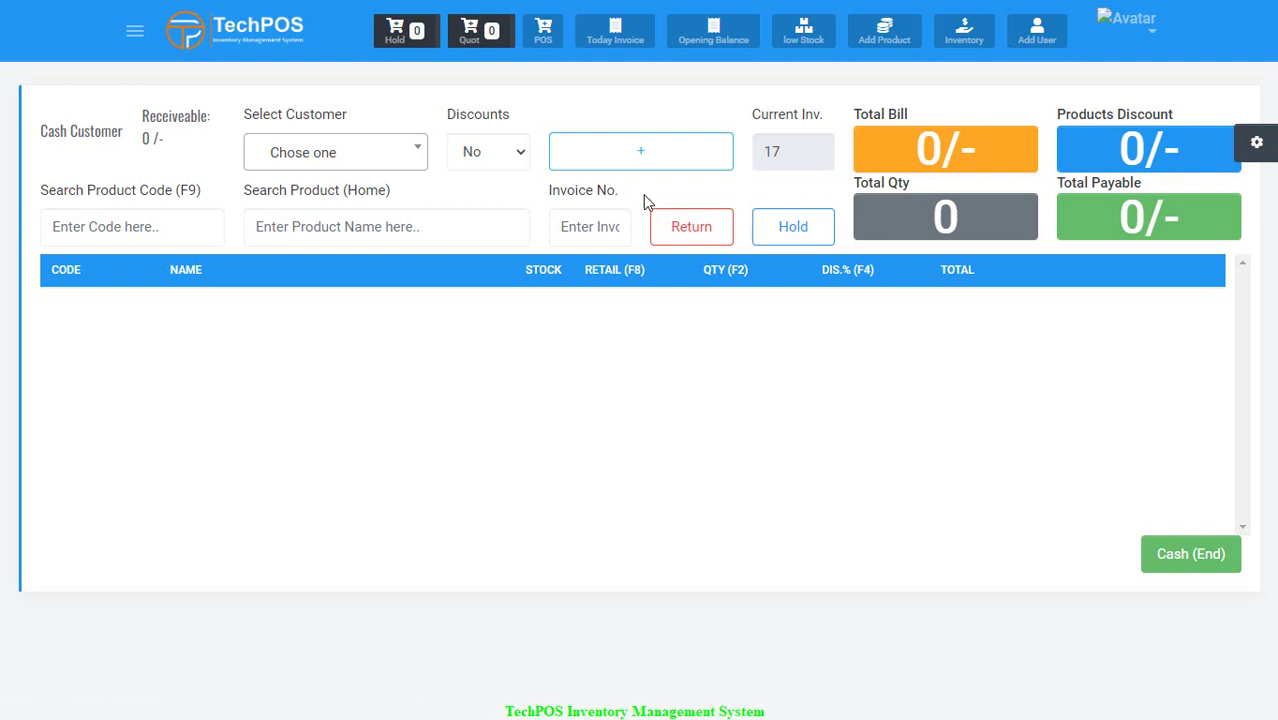
Step: Examine all columns of the Today Invoices report from the dashboard, and return to the dashboard
left_click(268, 38)
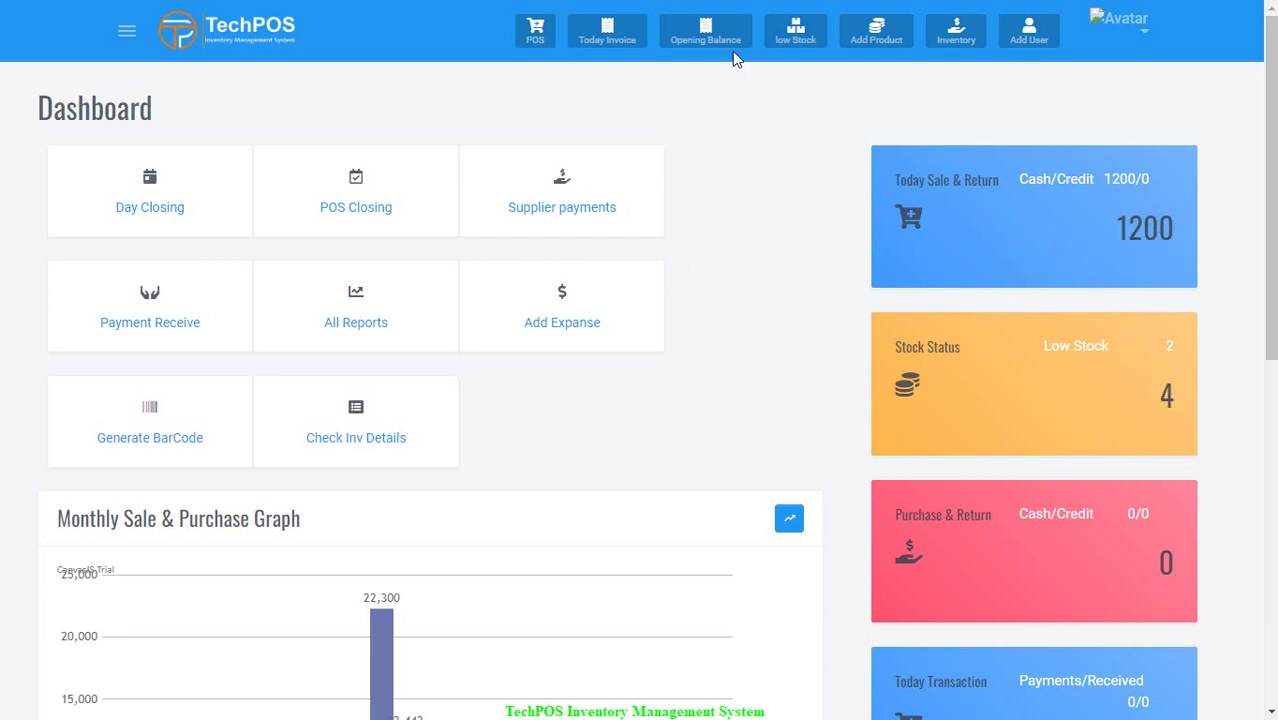
left_click(606, 33)
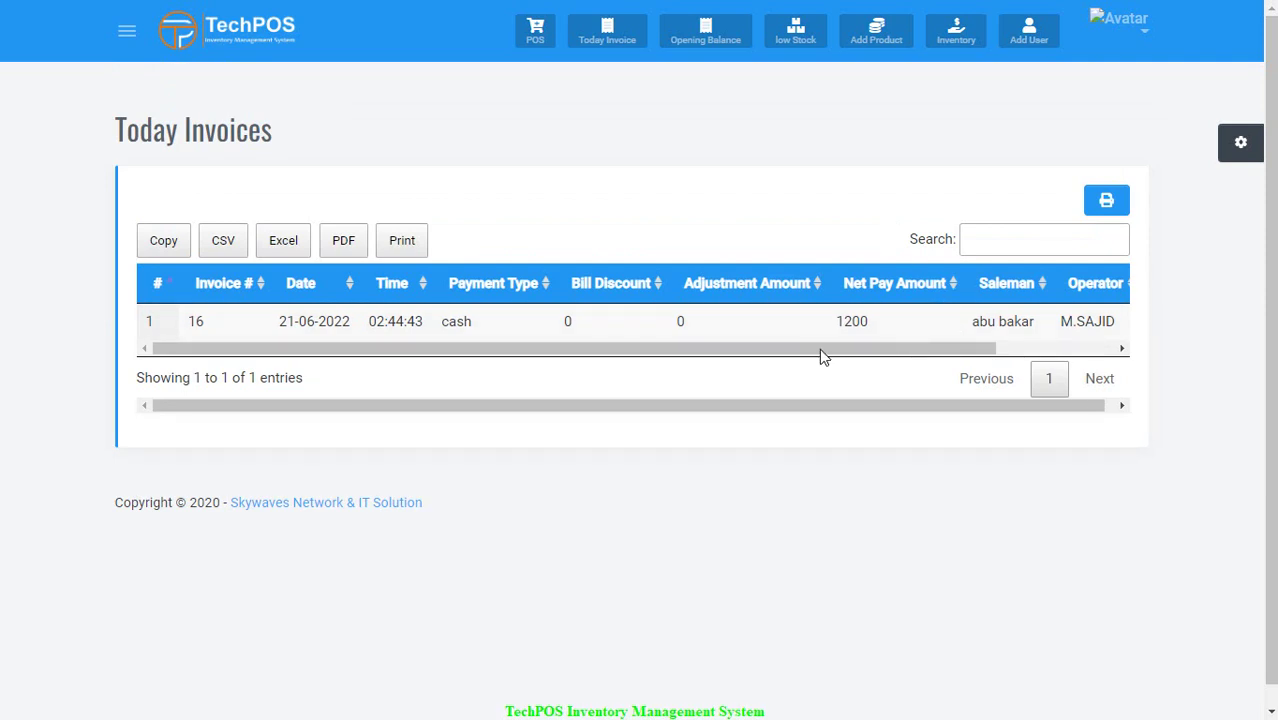
left_click_drag(820, 347, 1162, 363)
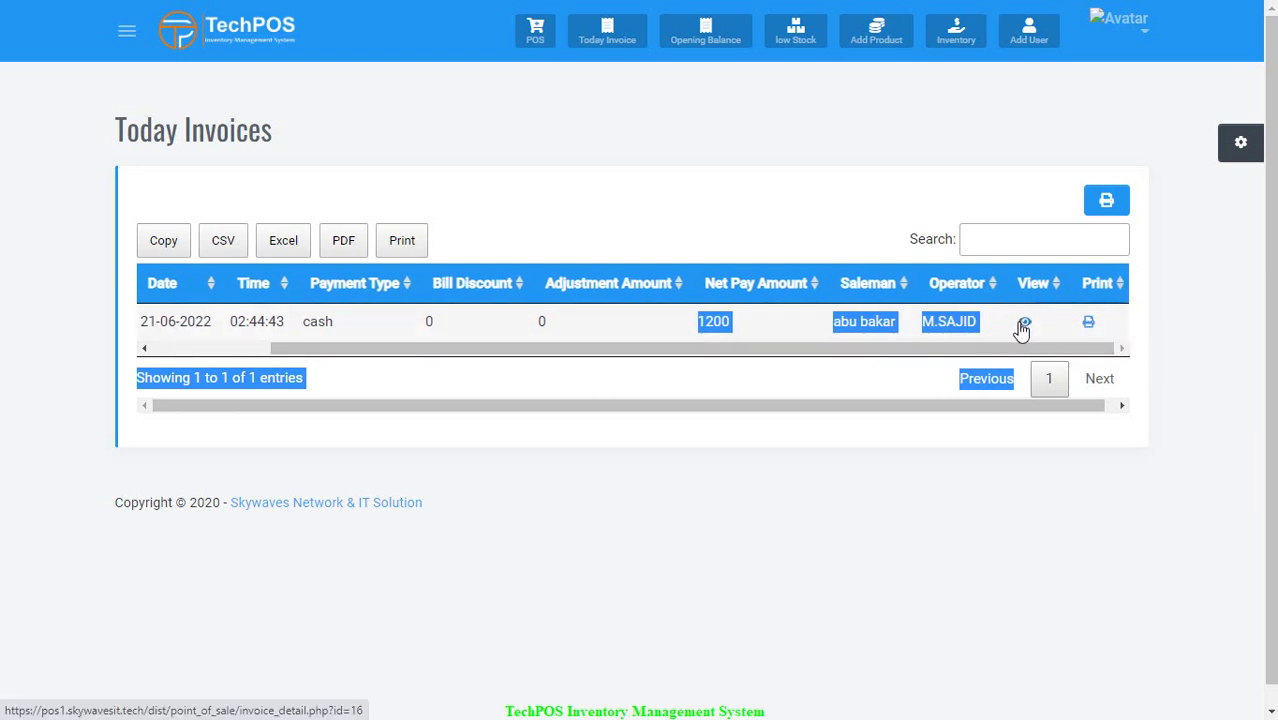
left_click(237, 38)
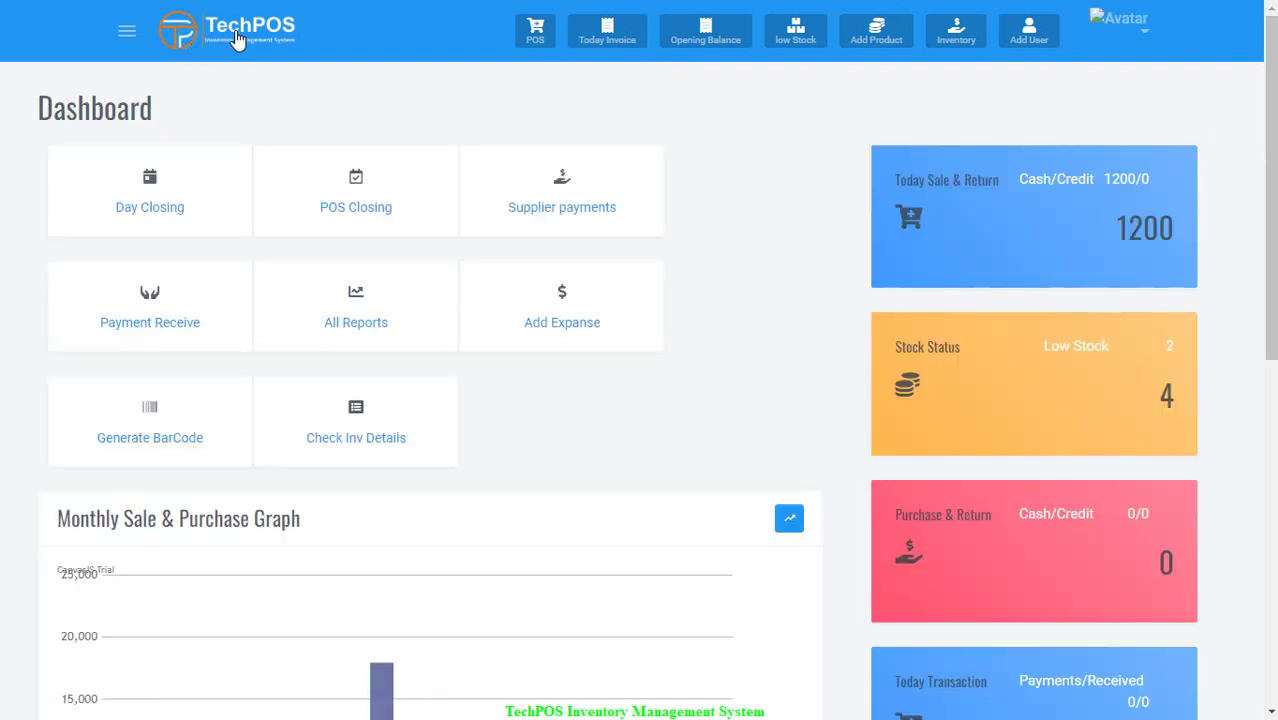
Step: Open a new goods receipt note and choose Choice Garments as the company and choice garments as the supplier
left_click(964, 38)
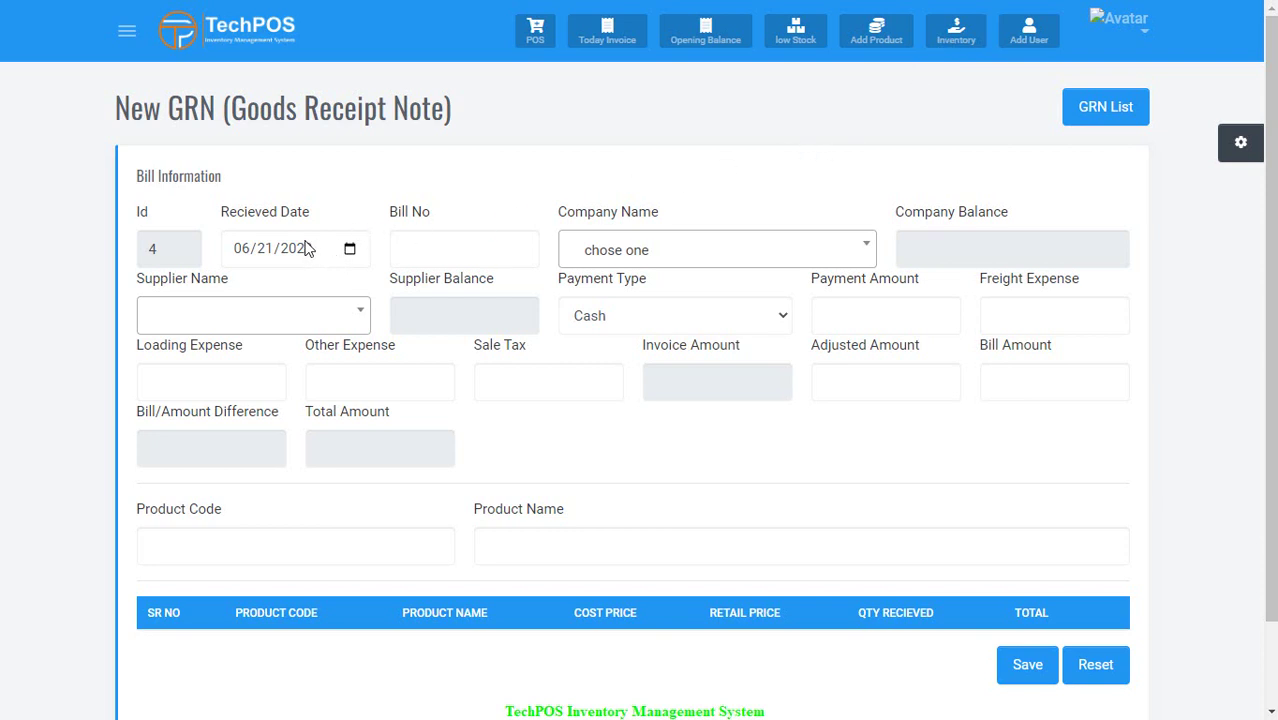
left_click(465, 232)
left_click(755, 253)
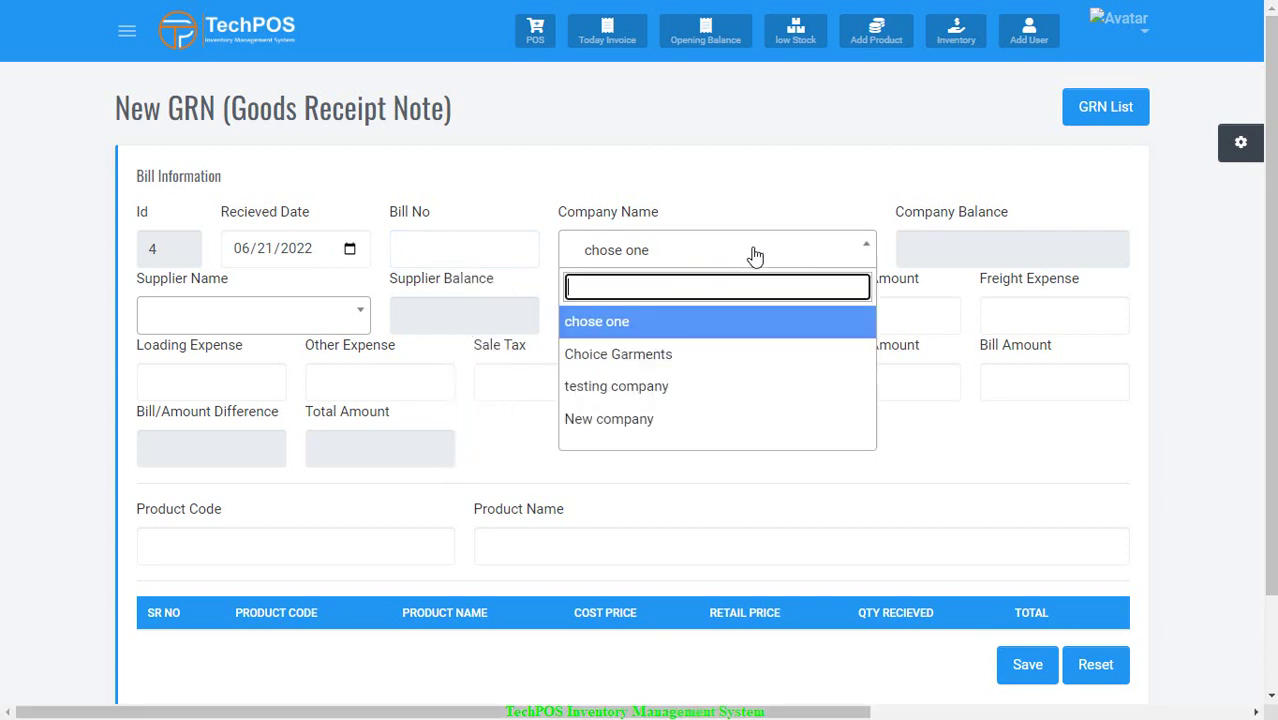
left_click(680, 355)
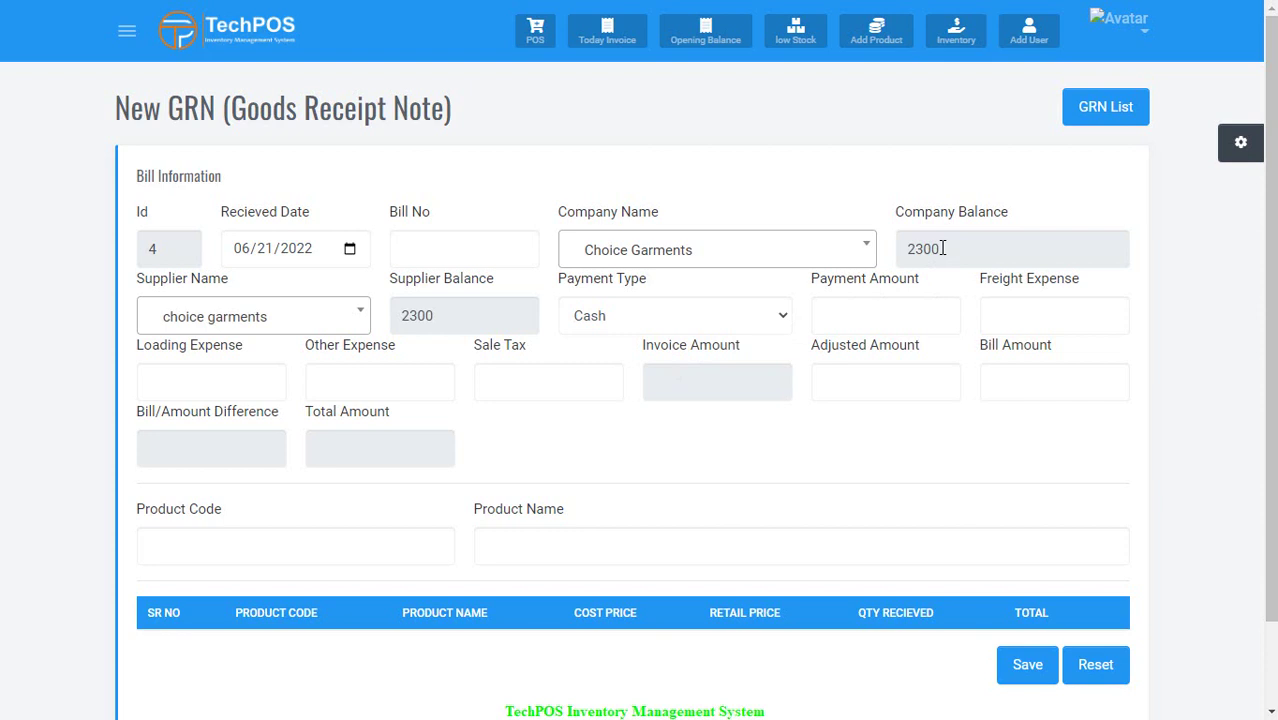
left_click(267, 316)
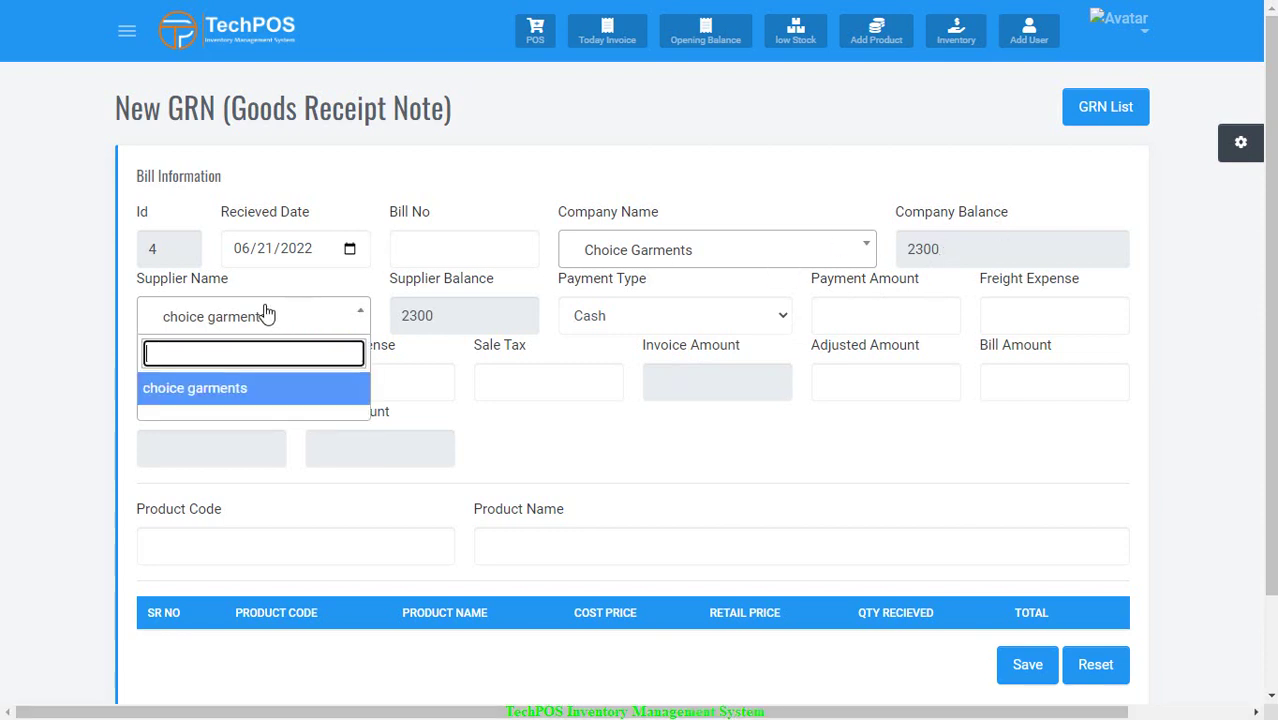
left_click(252, 389)
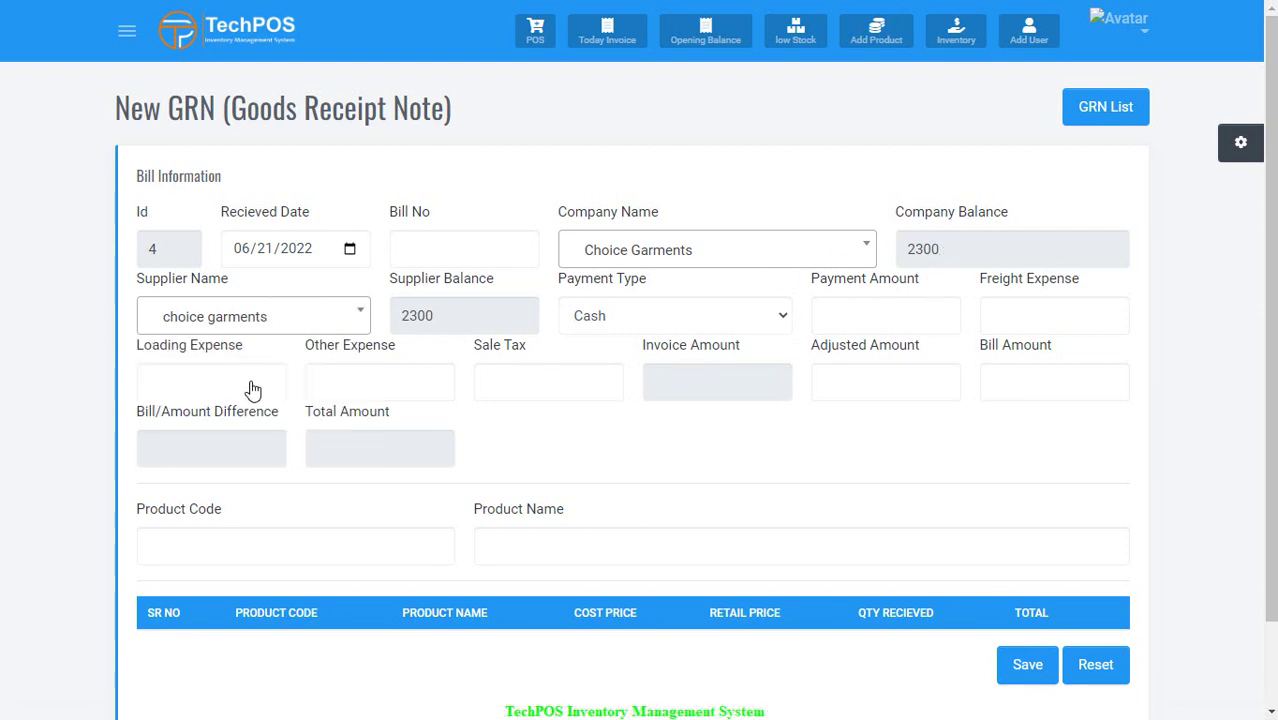
Step: Try the Credit payment type on the goods receipt note and switch it back to Cash
left_click(658, 318)
left_click(639, 350)
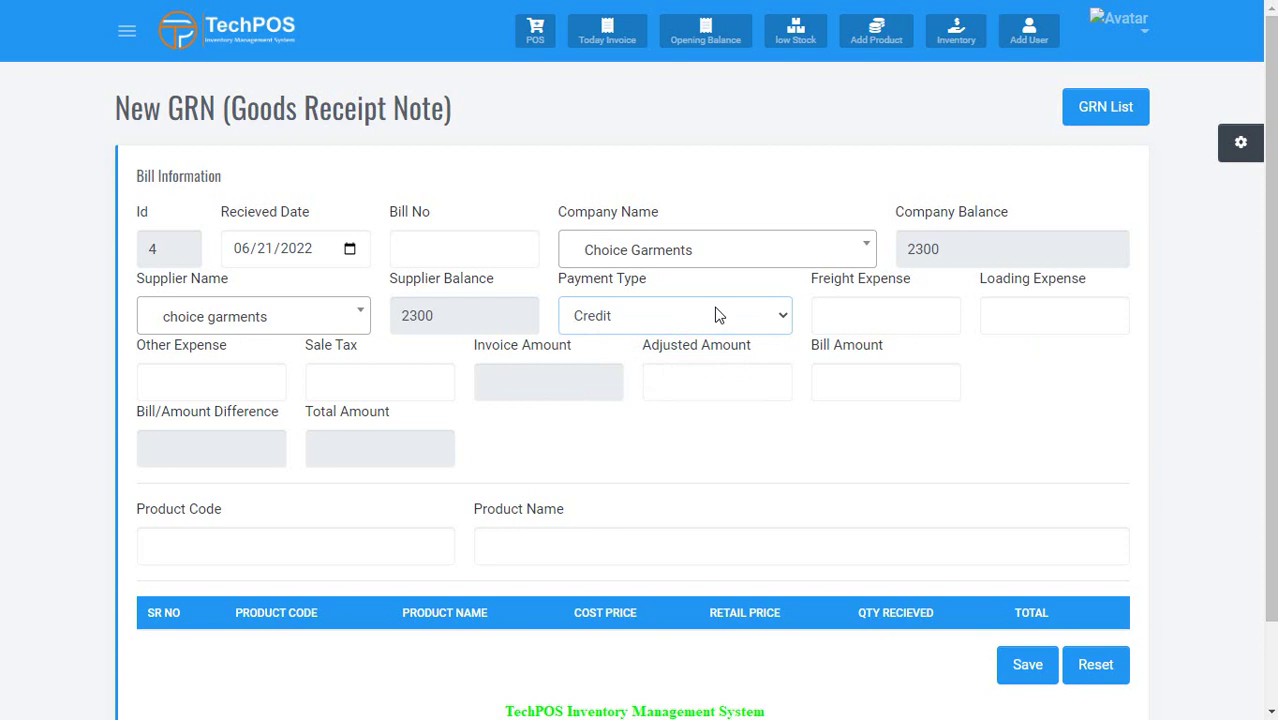
left_click(716, 315)
left_click(626, 364)
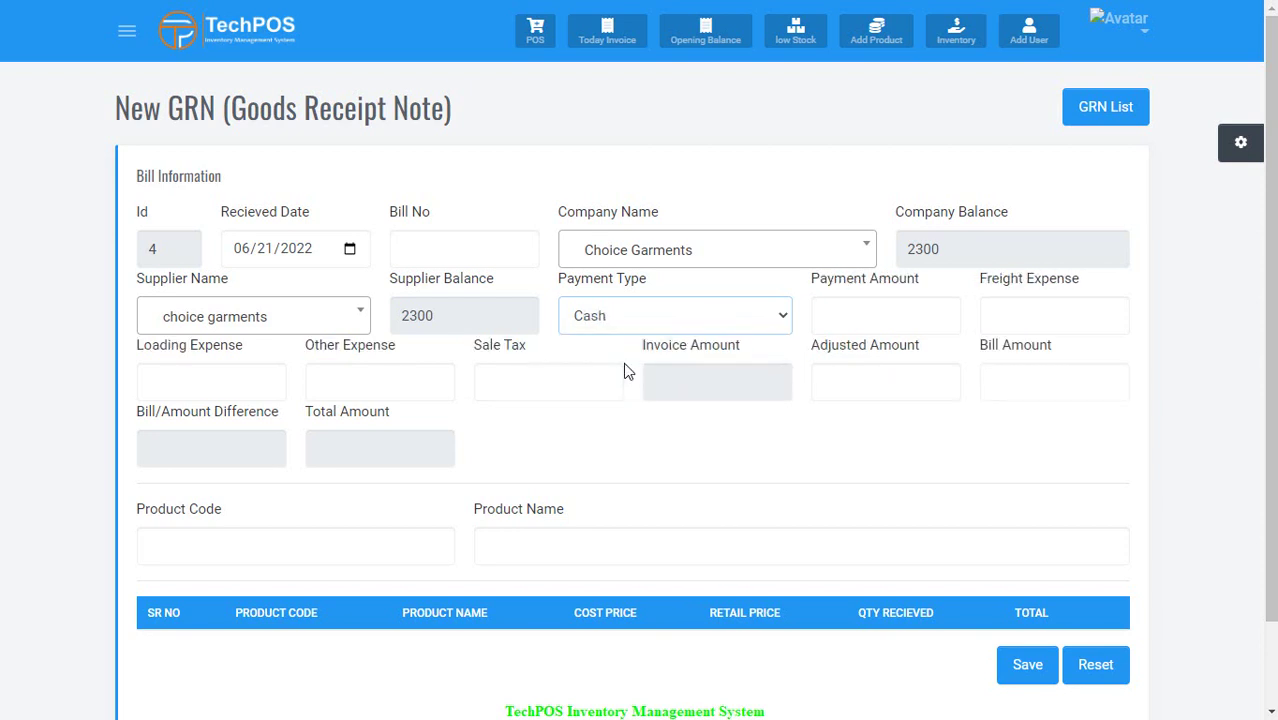
Step: Try the Cash + Credit and Credit payment types on the goods receipt note and return it to Cash
left_click(642, 316)
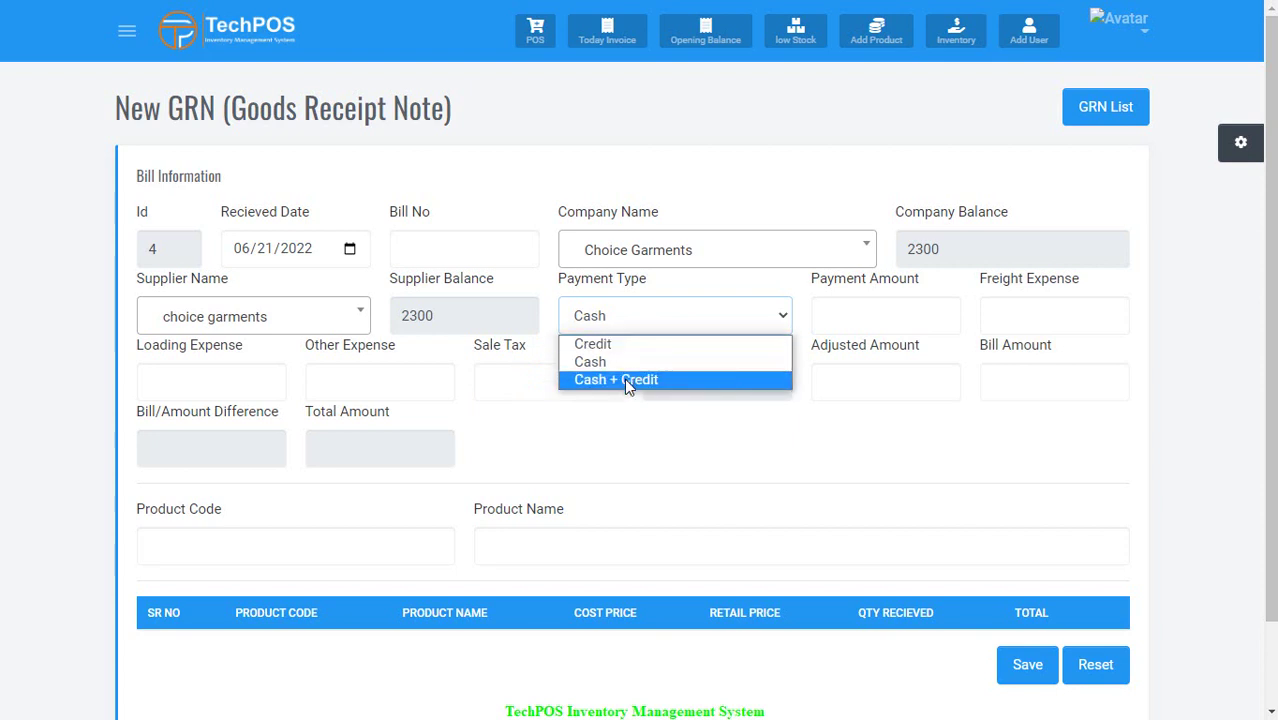
left_click(624, 380)
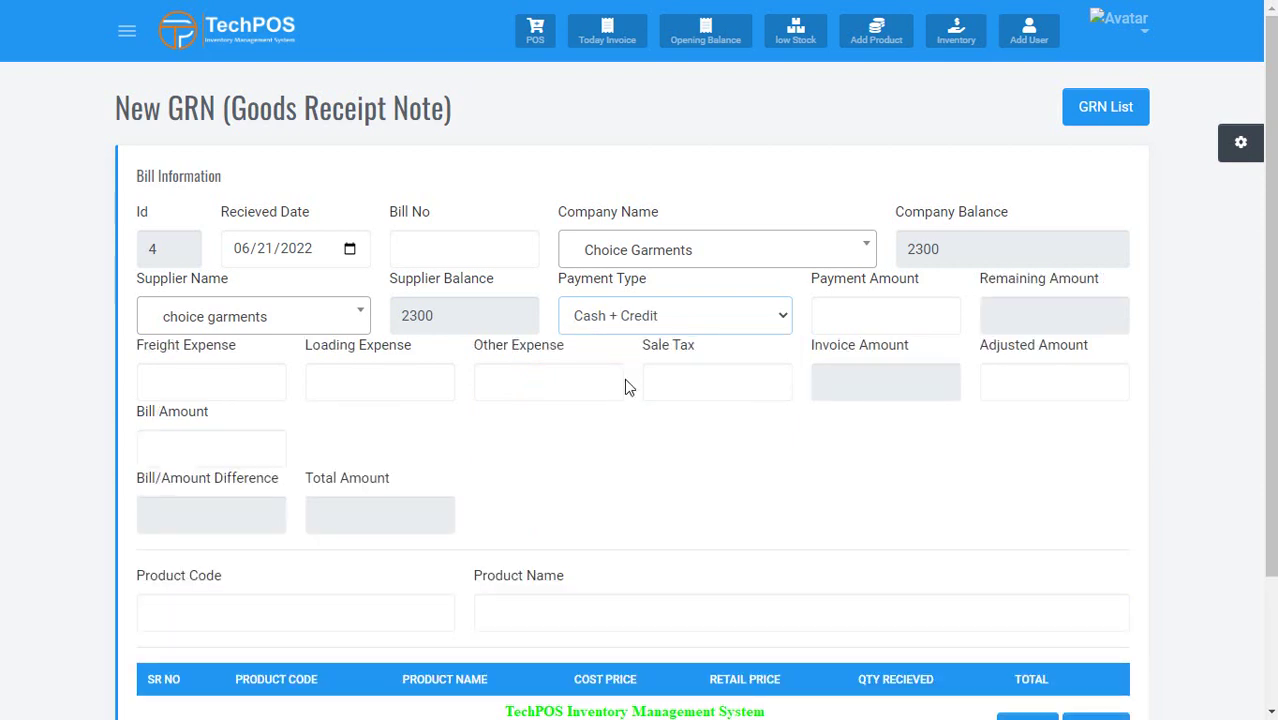
left_click(705, 318)
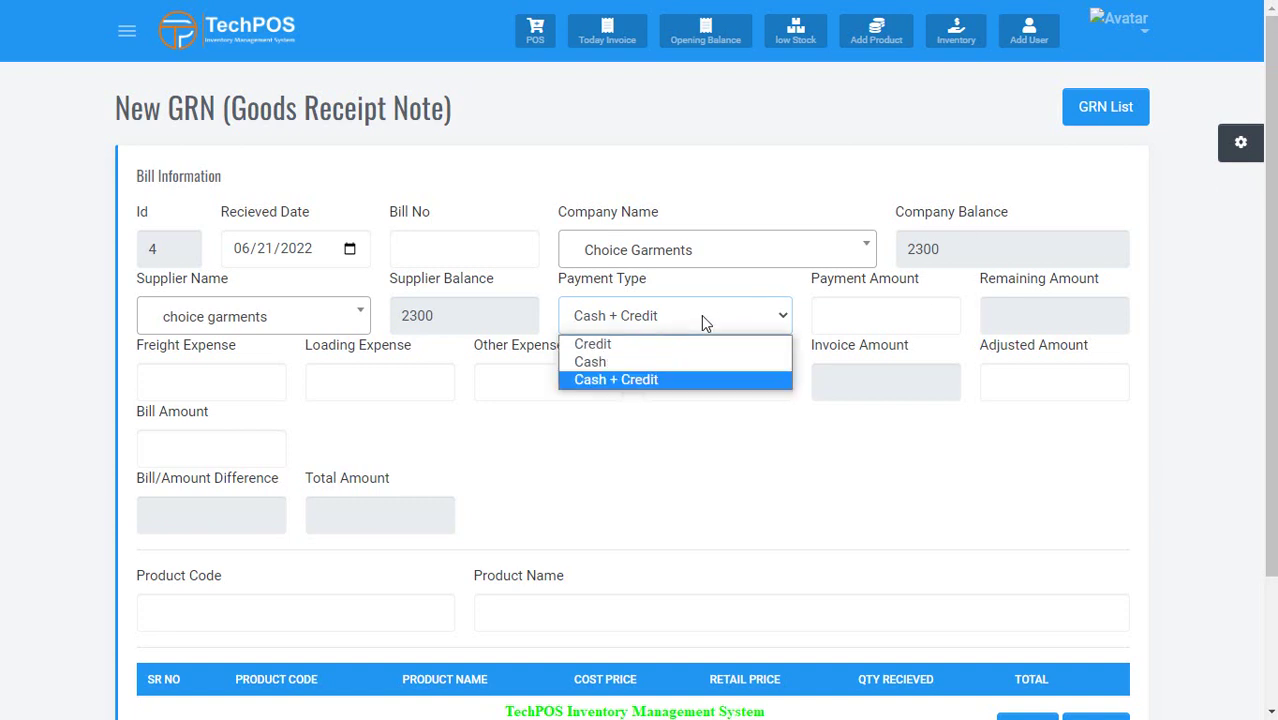
left_click(585, 344)
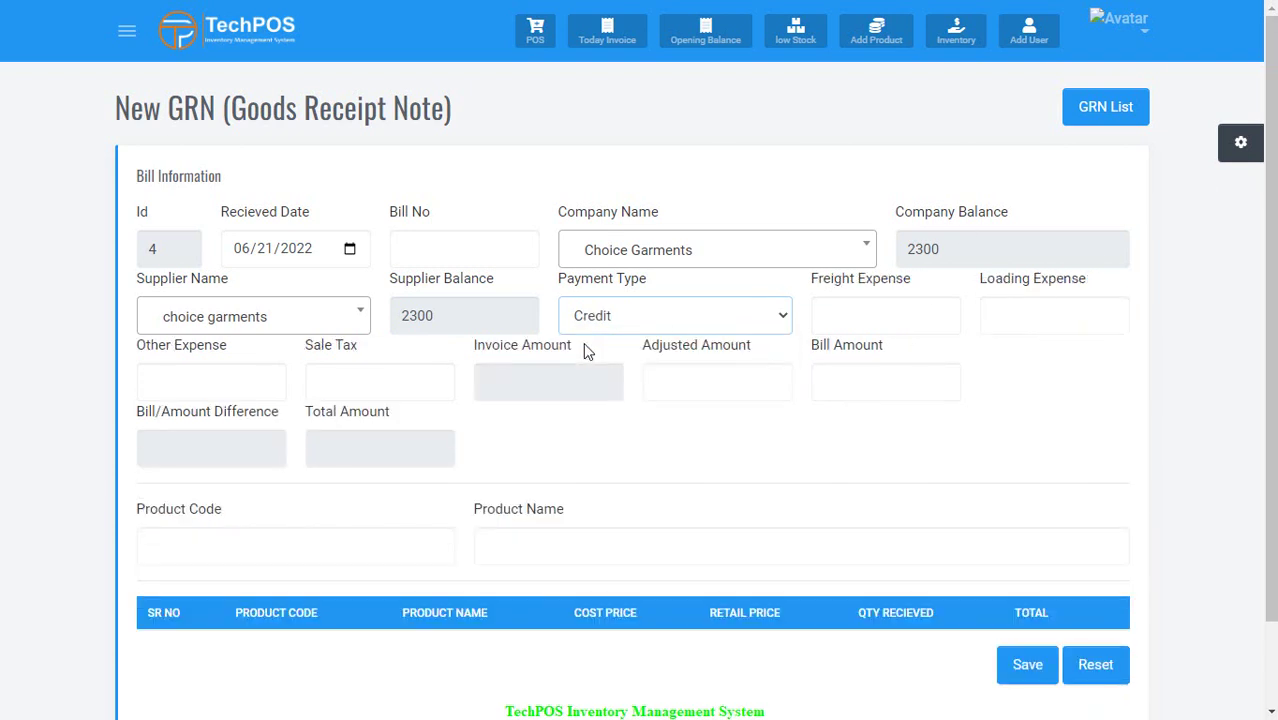
left_click(654, 316)
left_click(638, 364)
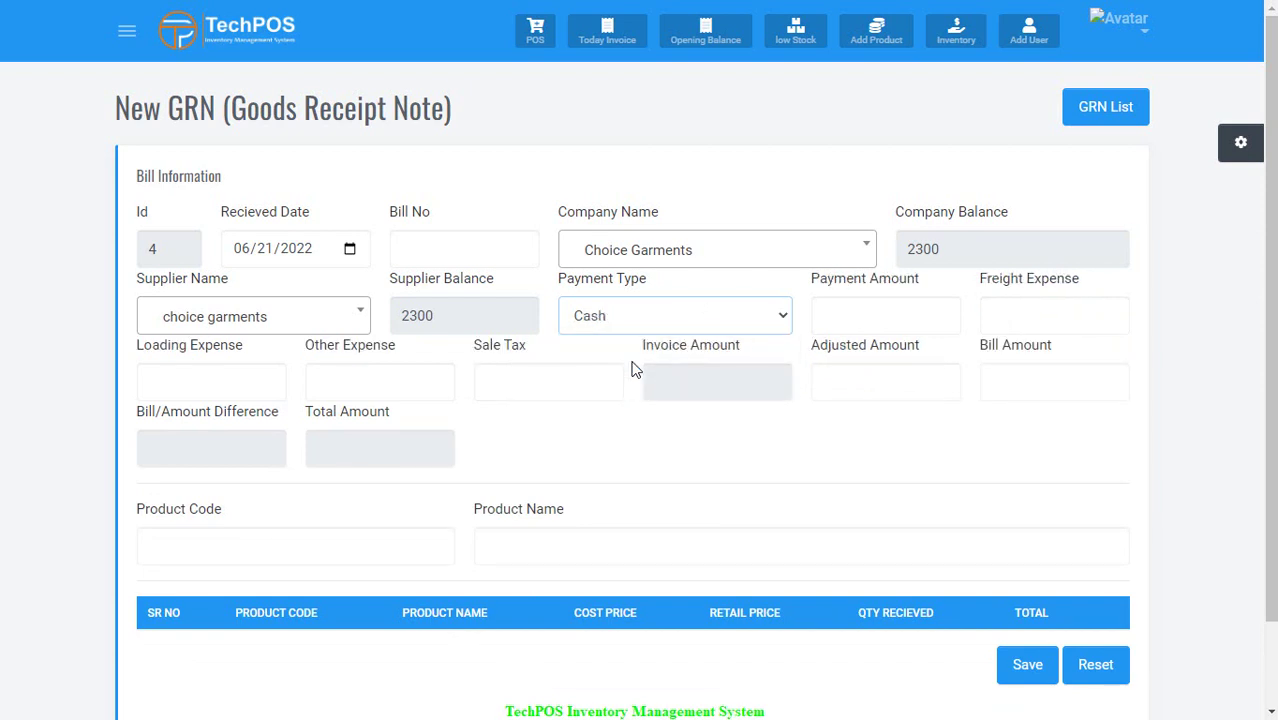
left_click(733, 316)
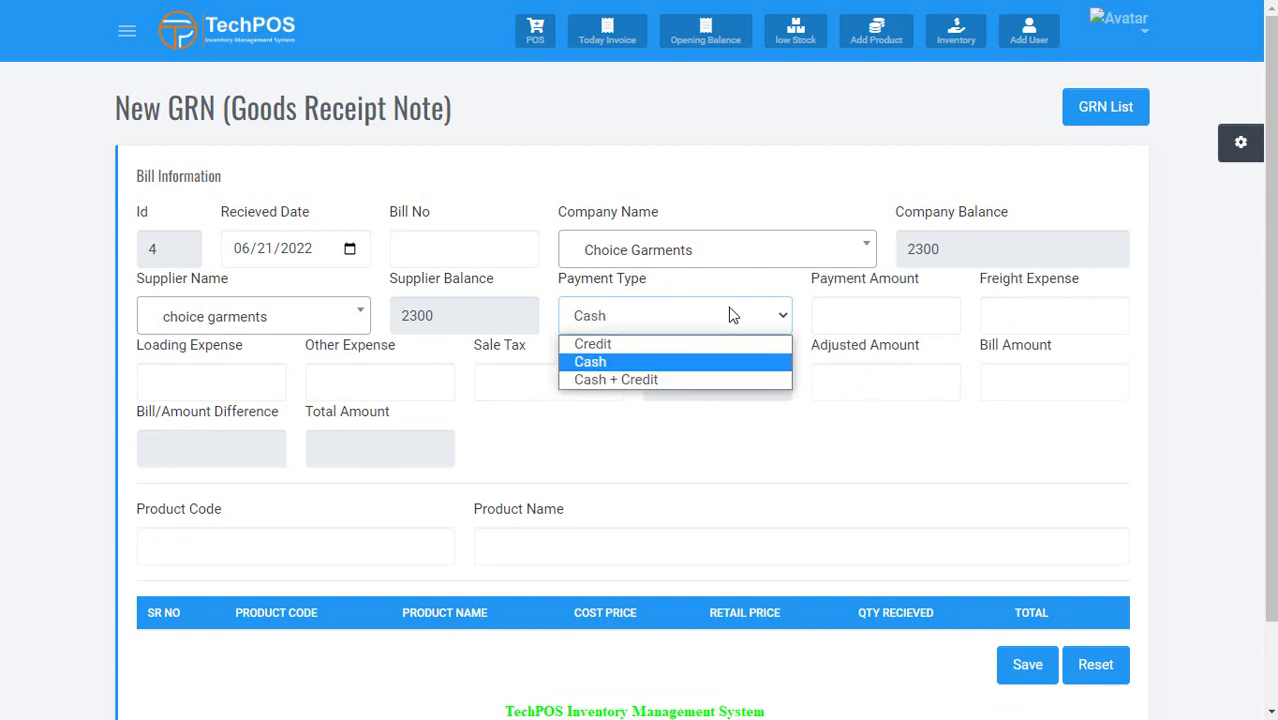
left_click(650, 345)
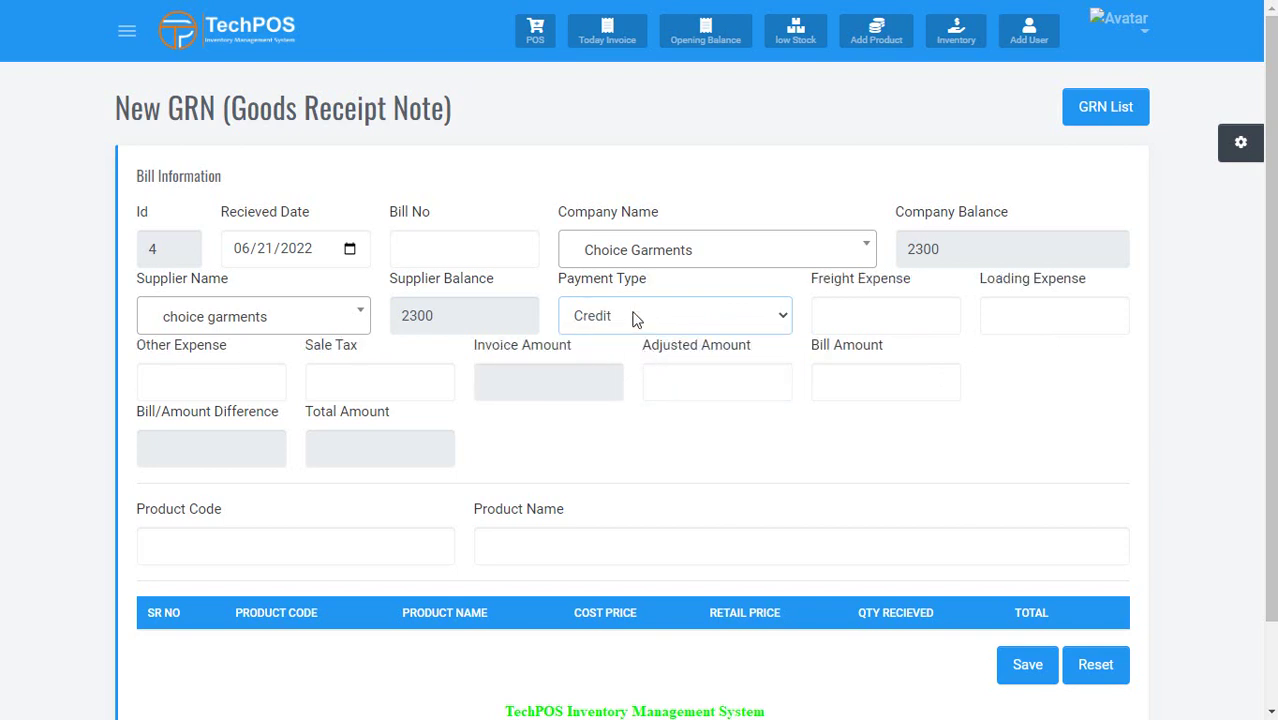
left_click(636, 318)
left_click(618, 362)
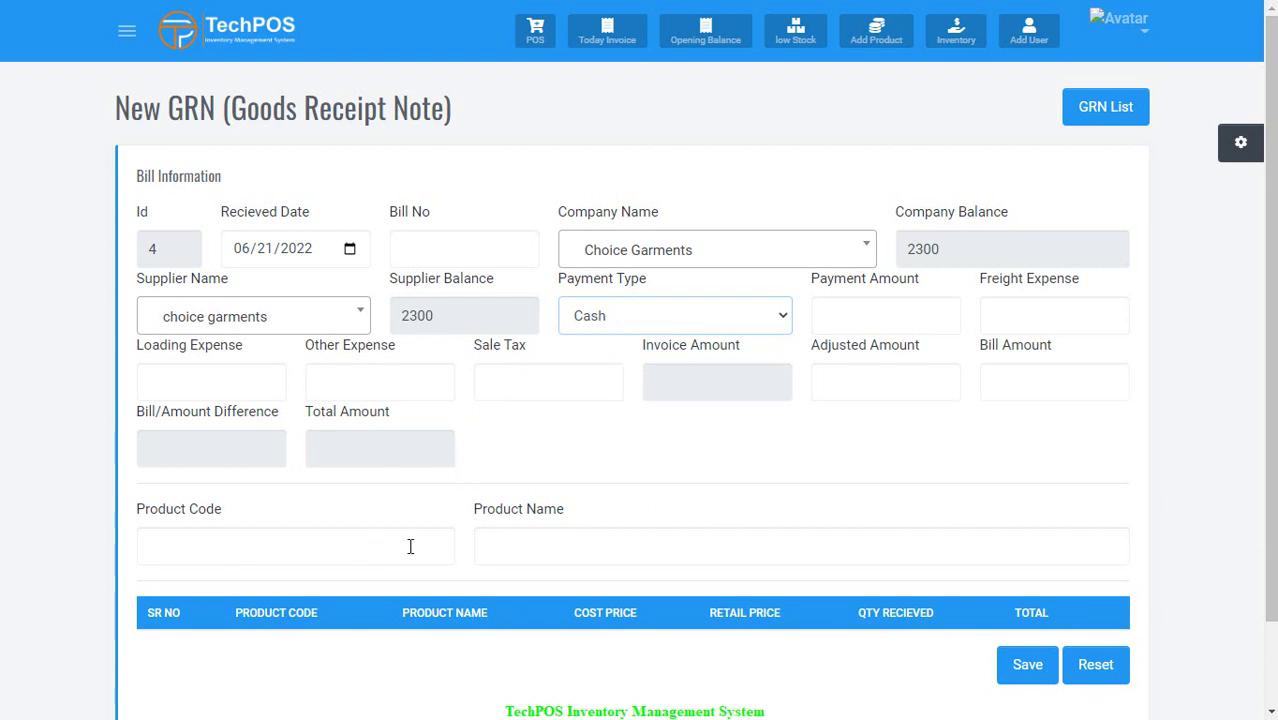
Step: Add product 1002 (Shoes two) to the goods receipt note with a received quantity of 100
left_click(514, 557)
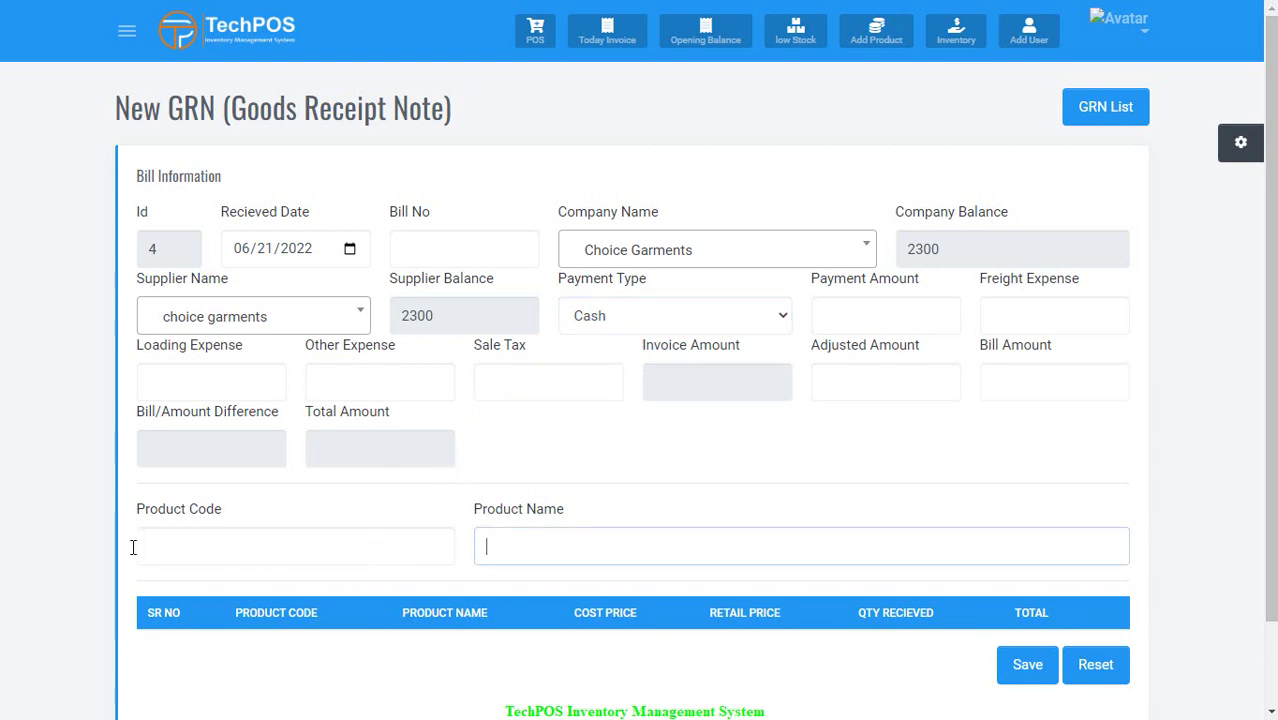
left_click(190, 555)
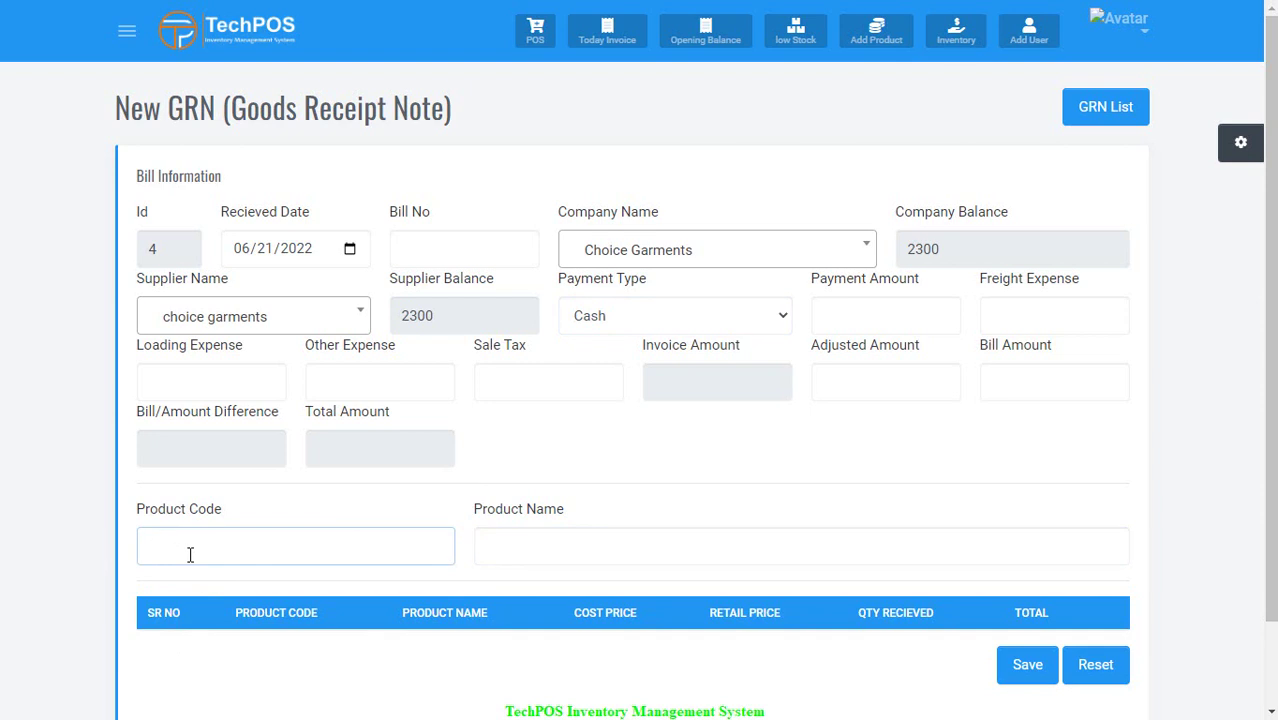
type("2")
key("Down")
key("Return")
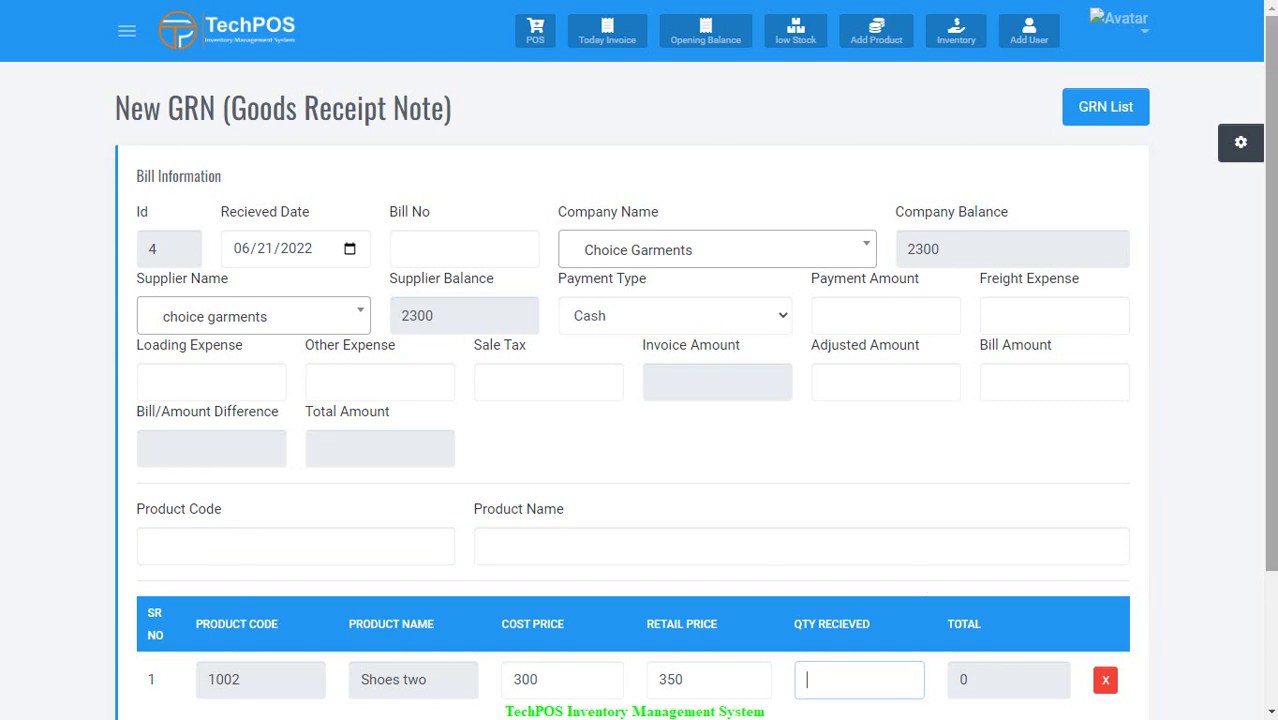
left_click_drag(1274, 370, 1276, 499)
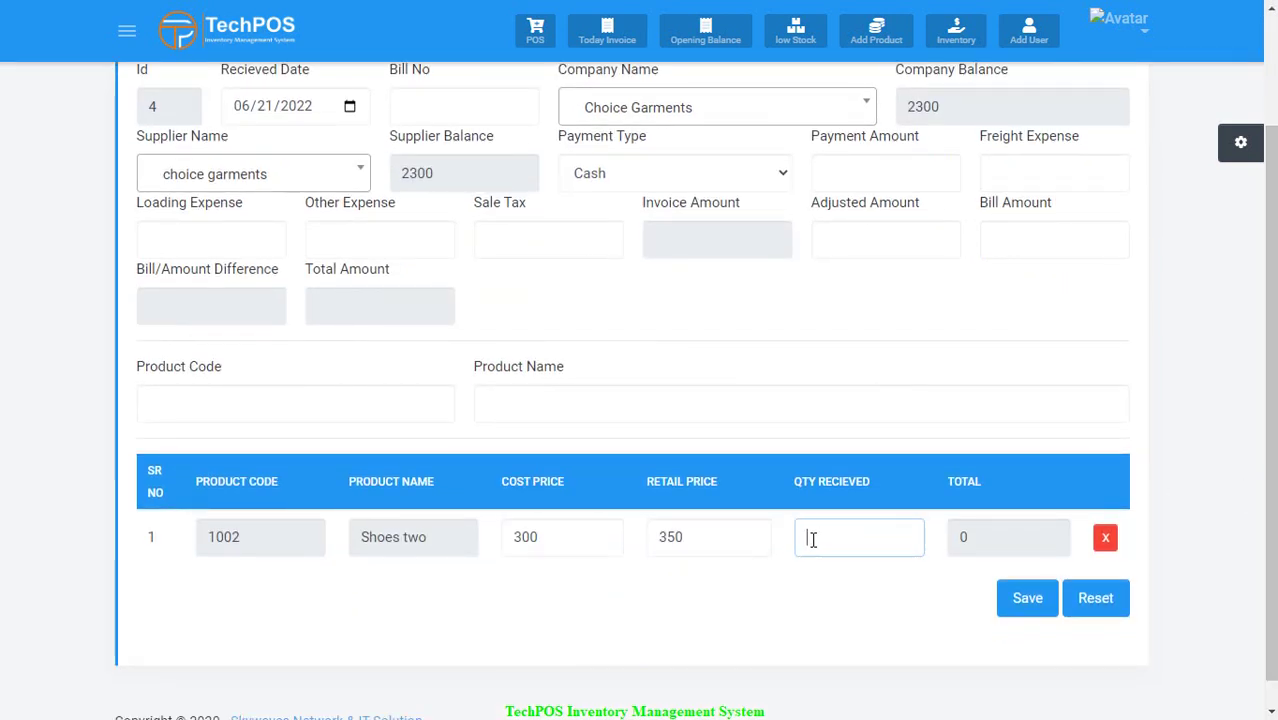
type("100")
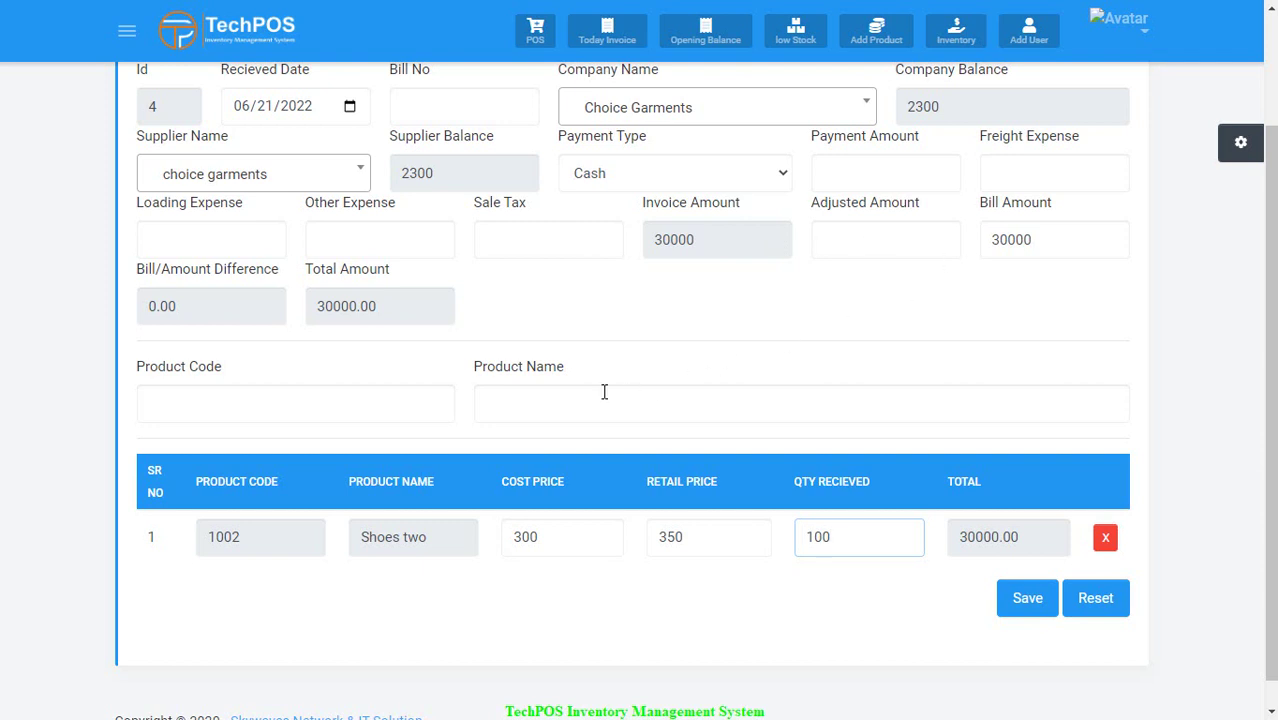
Step: Add product 40001 (Shoes 12) to the goods receipt note with a received quantity of 50
left_click(360, 398)
type("2")
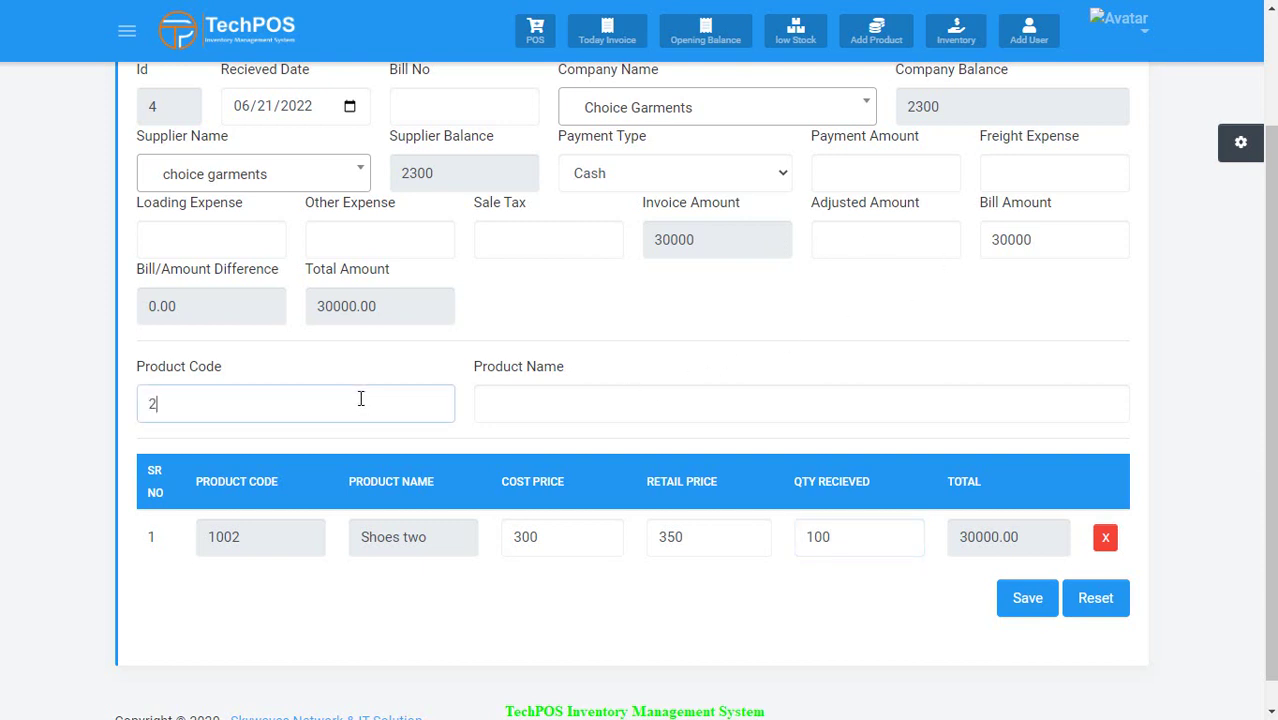
key("BackSpace")
type("3")
key("BackSpace")
type("1")
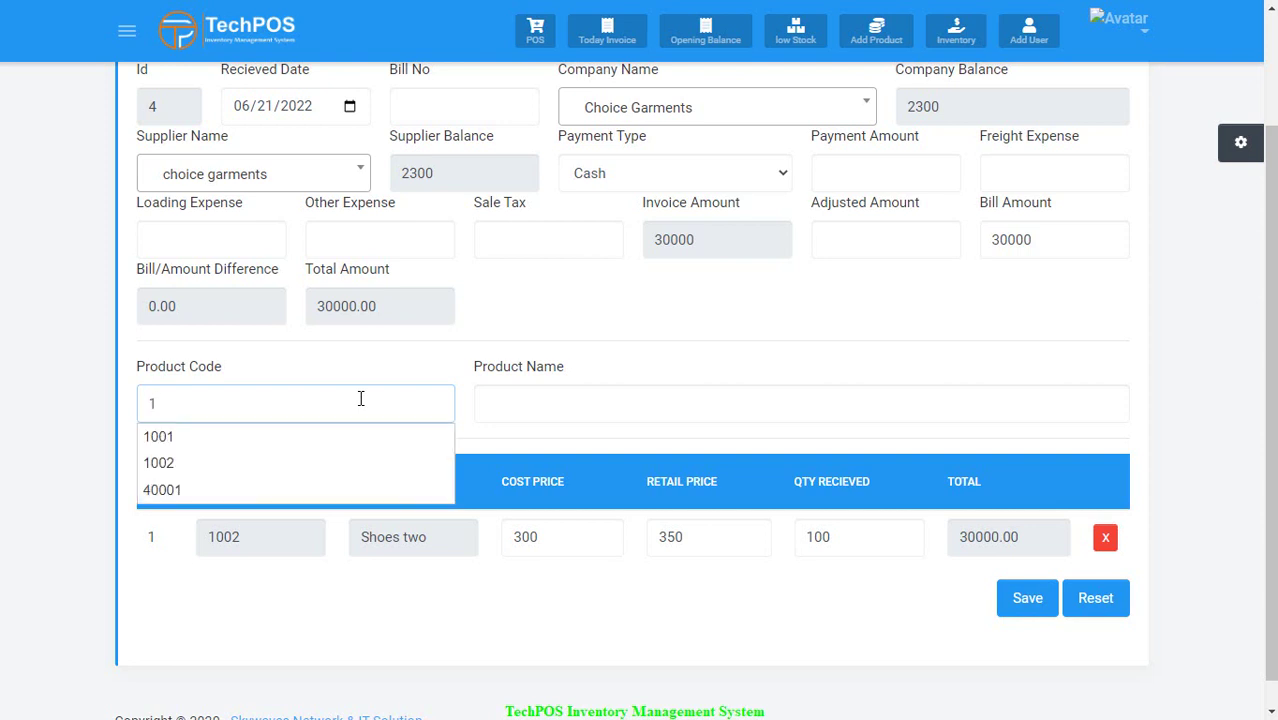
key("Down")
key("Down")
key("Down")
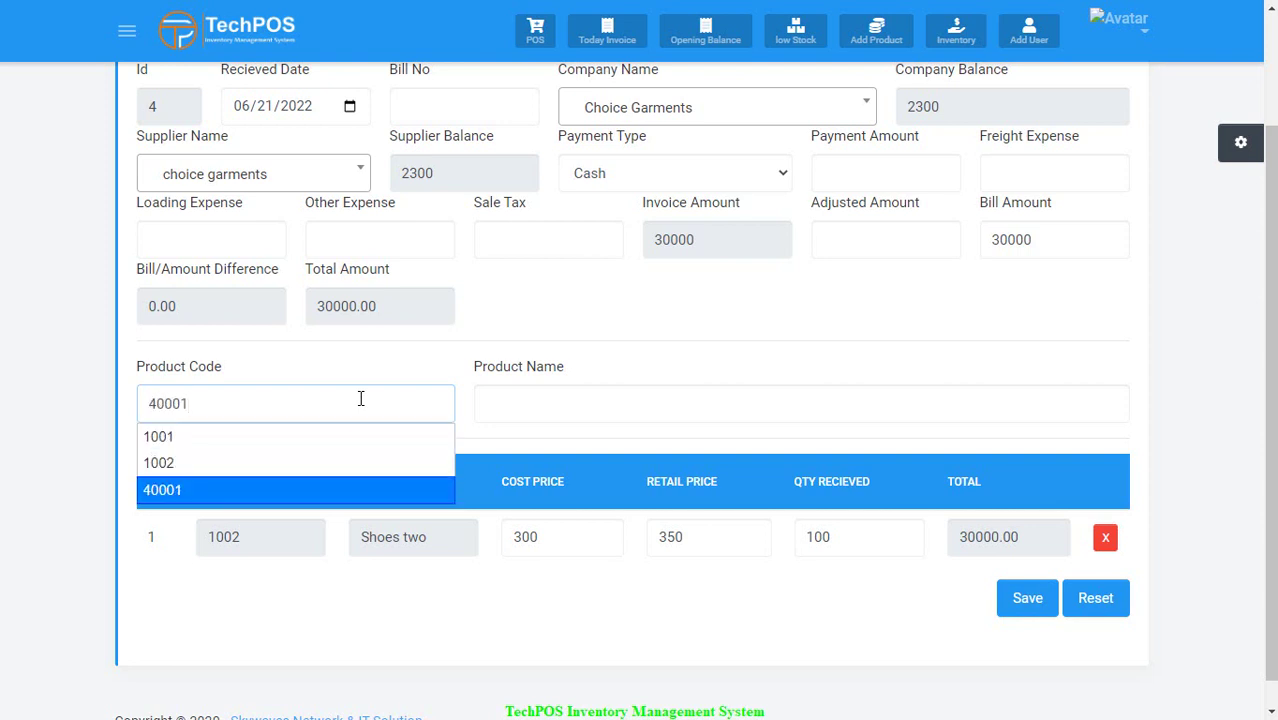
key("Return")
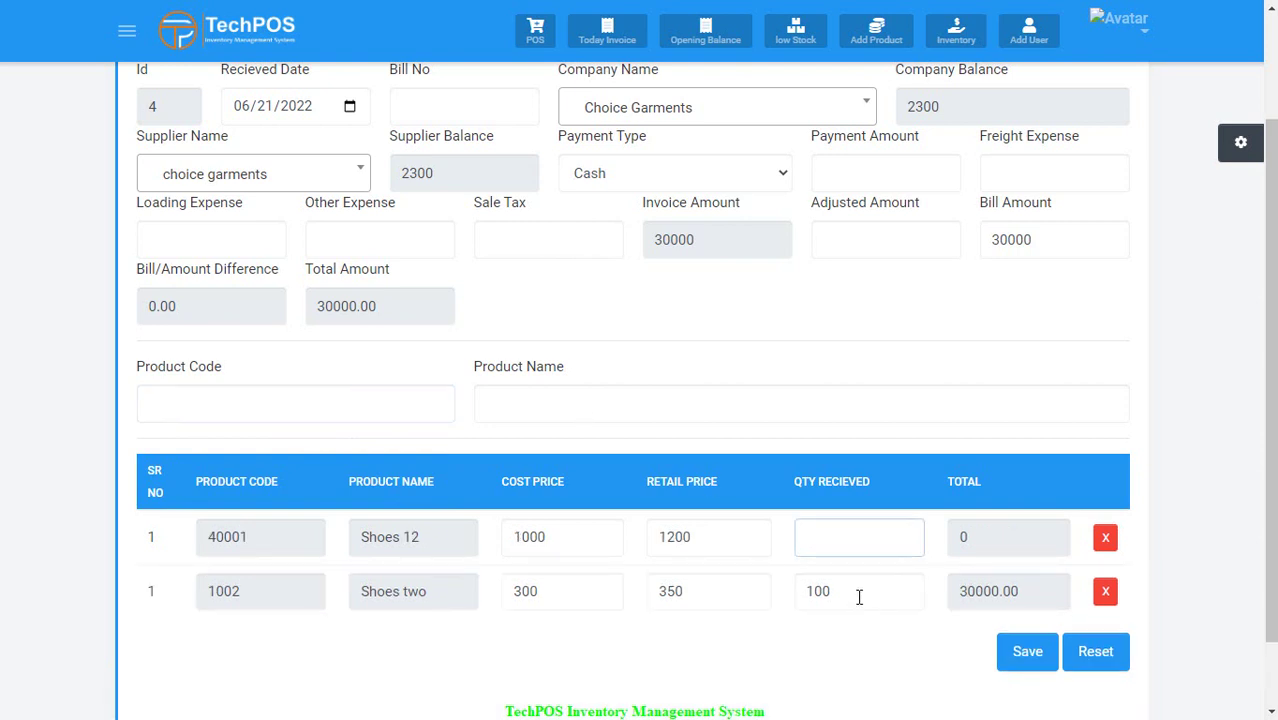
type("50")
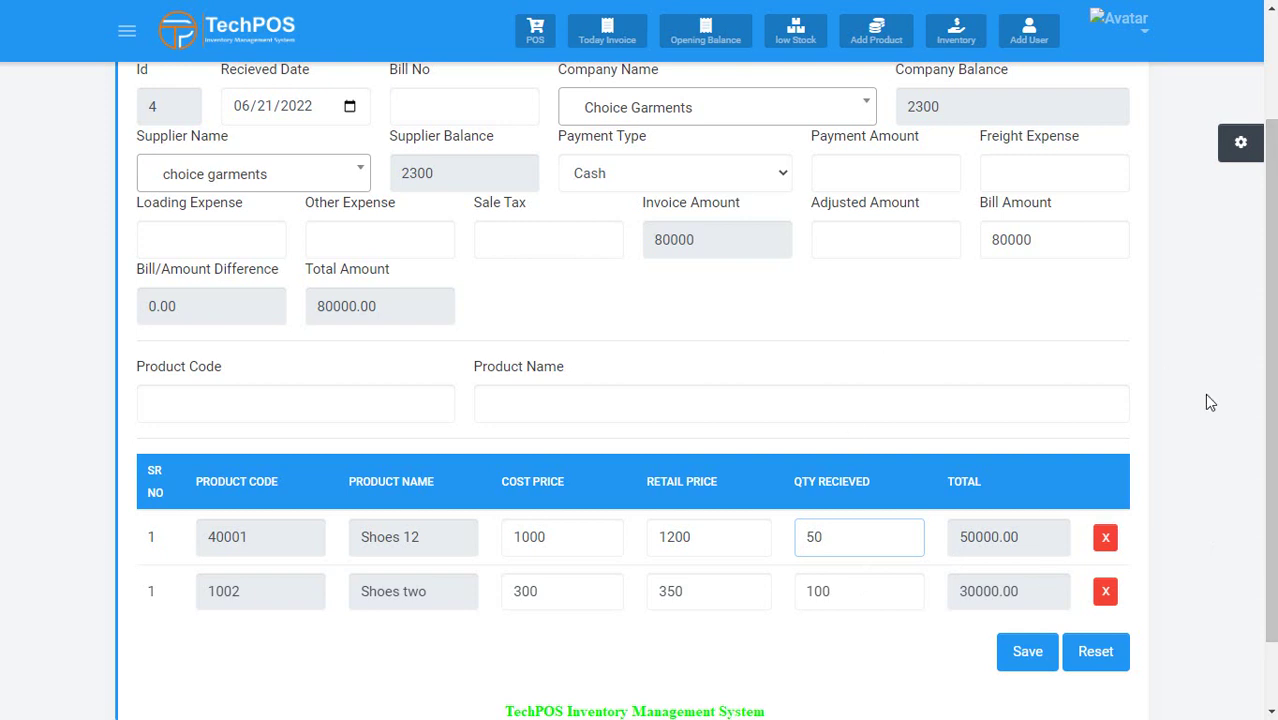
Step: Leave the goods receipt note for the dashboard and look at the Expense section of the main navigation
left_click(257, 40)
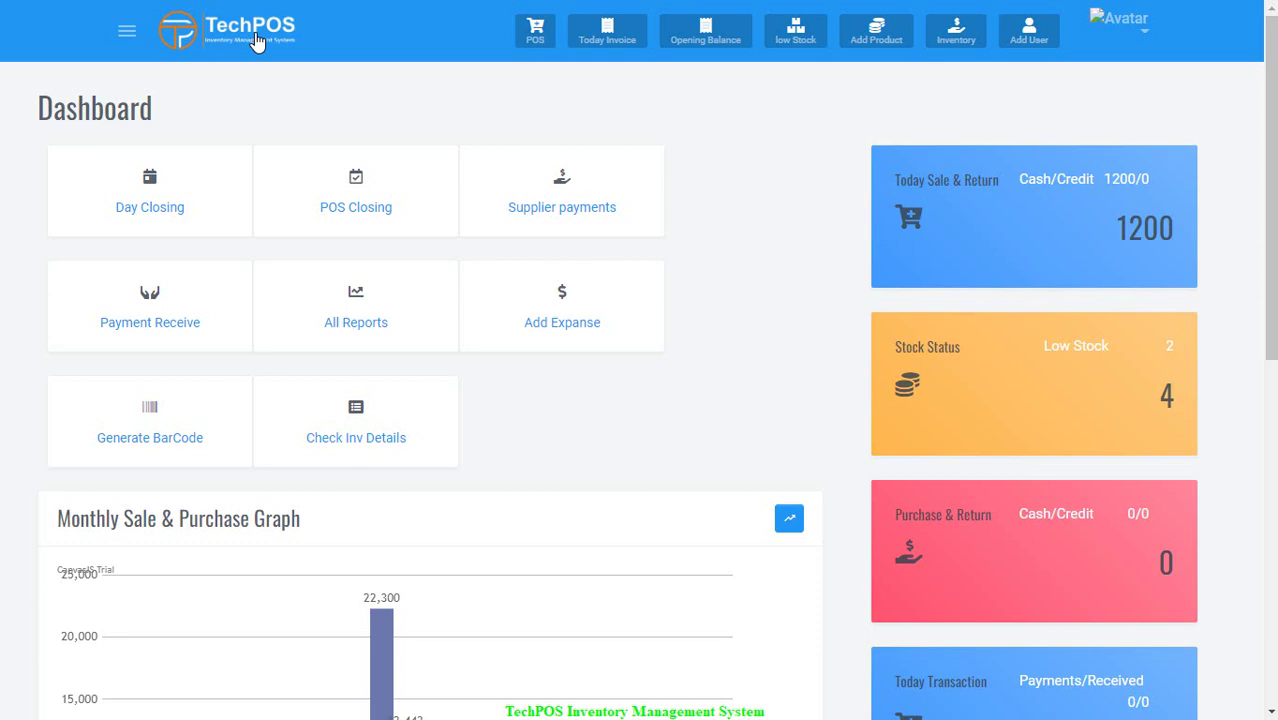
left_click(127, 33)
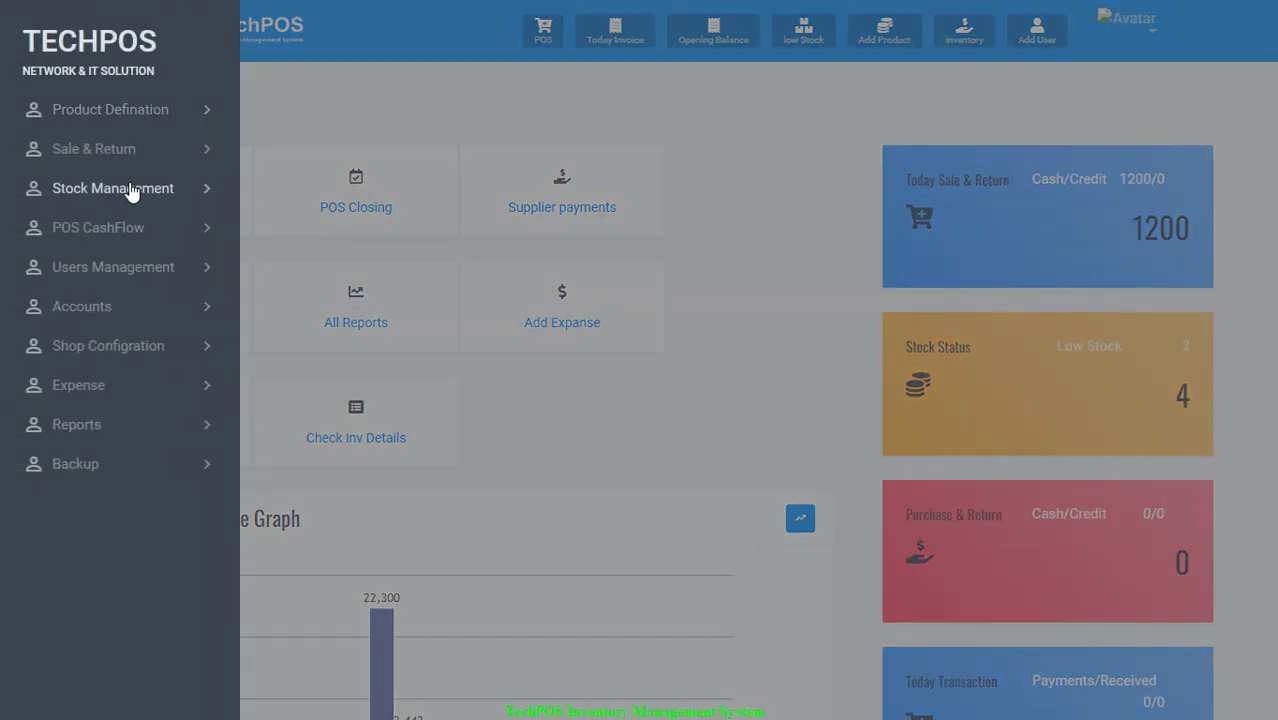
left_click(96, 399)
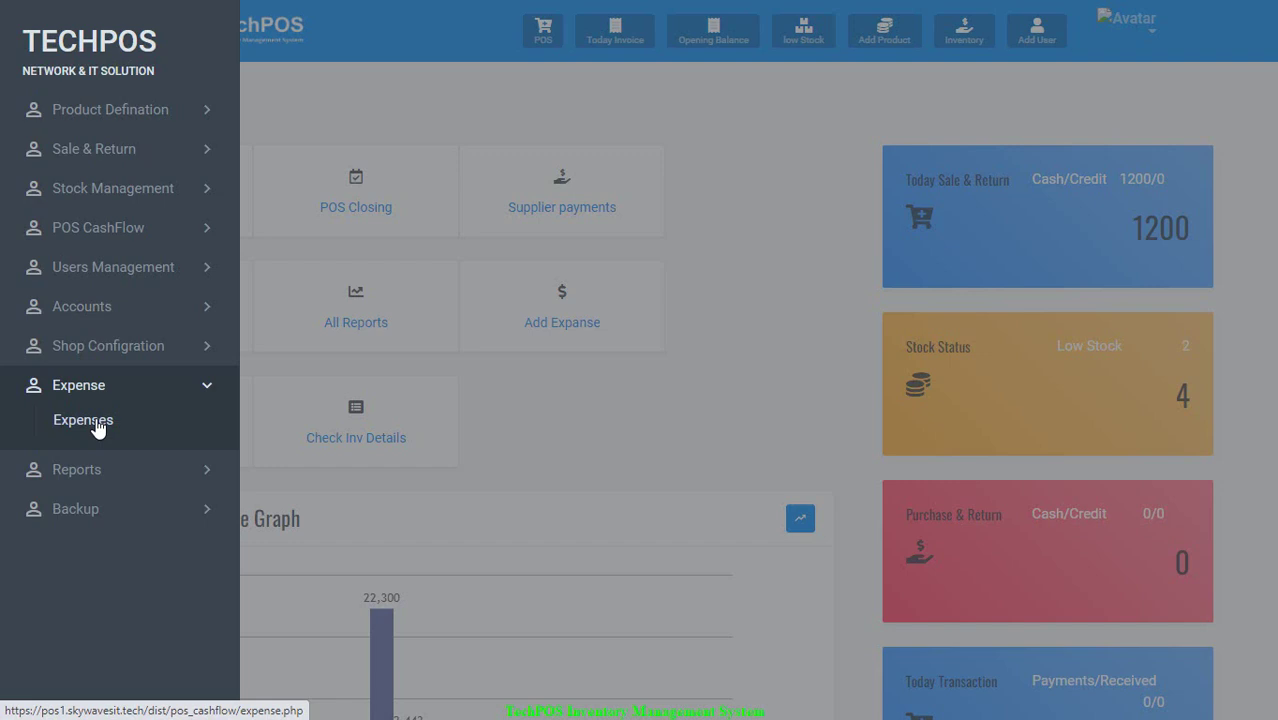
left_click(378, 108)
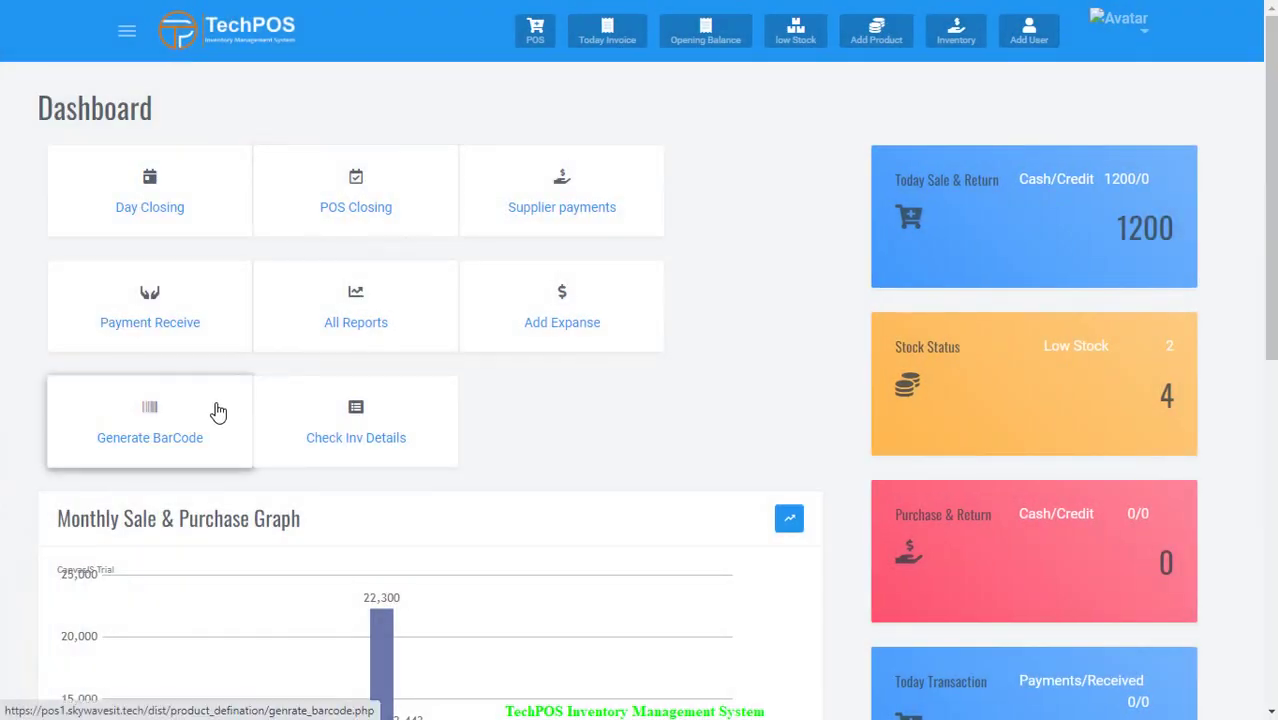
Step: Open all reports from the dashboard and view the Day Book in the accounts reports
left_click(390, 308)
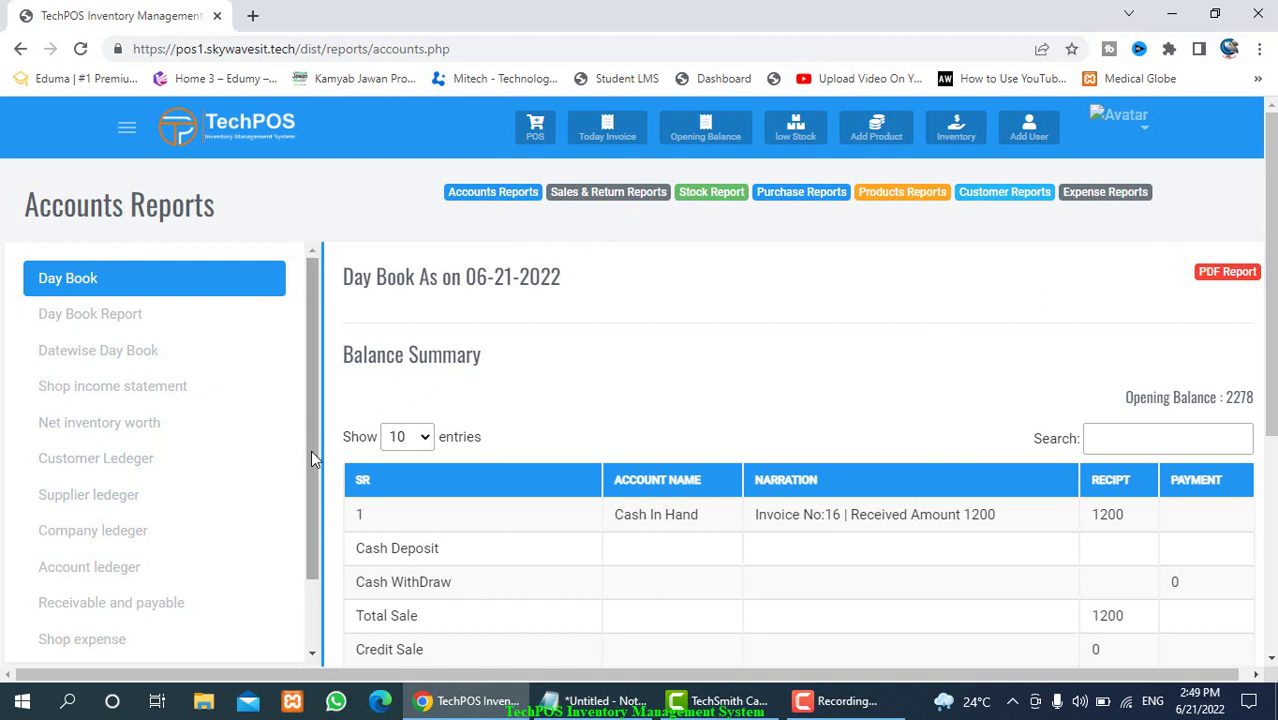
scroll(311, 451, "down", 1)
scroll(320, 456, "up", 1)
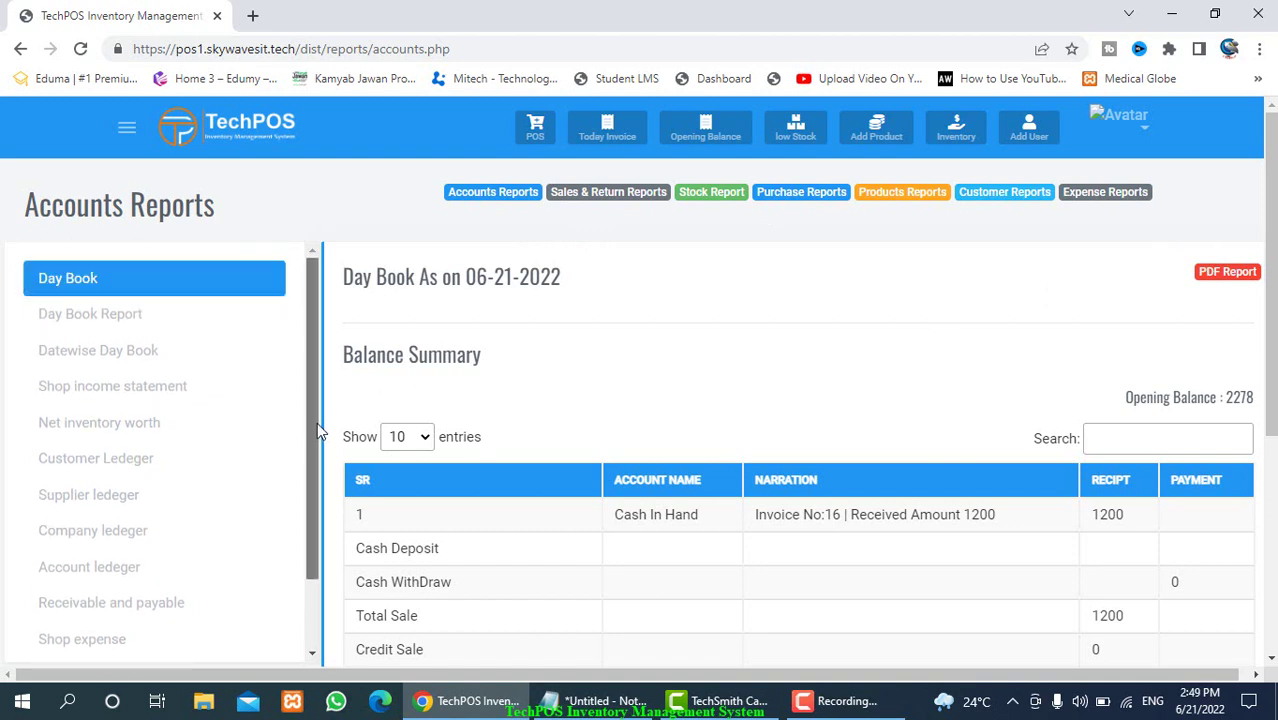
Step: View the Day Book Report, Datewise Day Book, Shop income statement and Net inventory worth reports
left_click(107, 318)
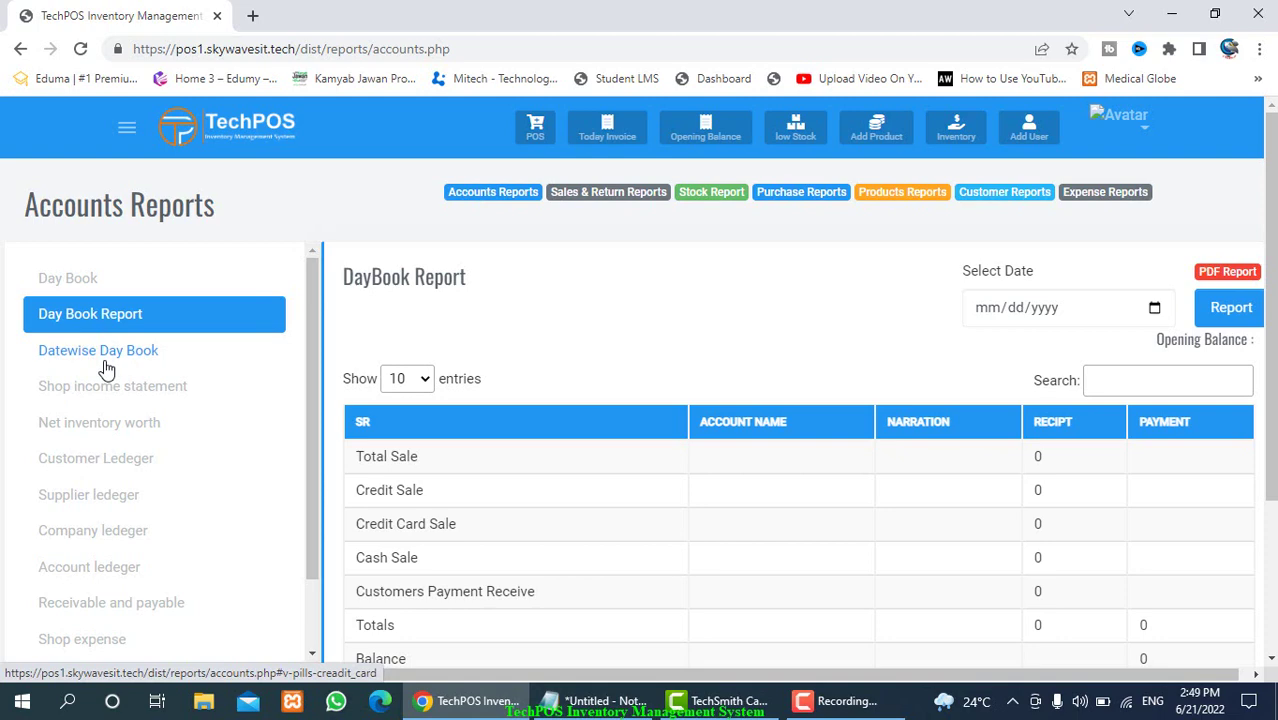
left_click(107, 360)
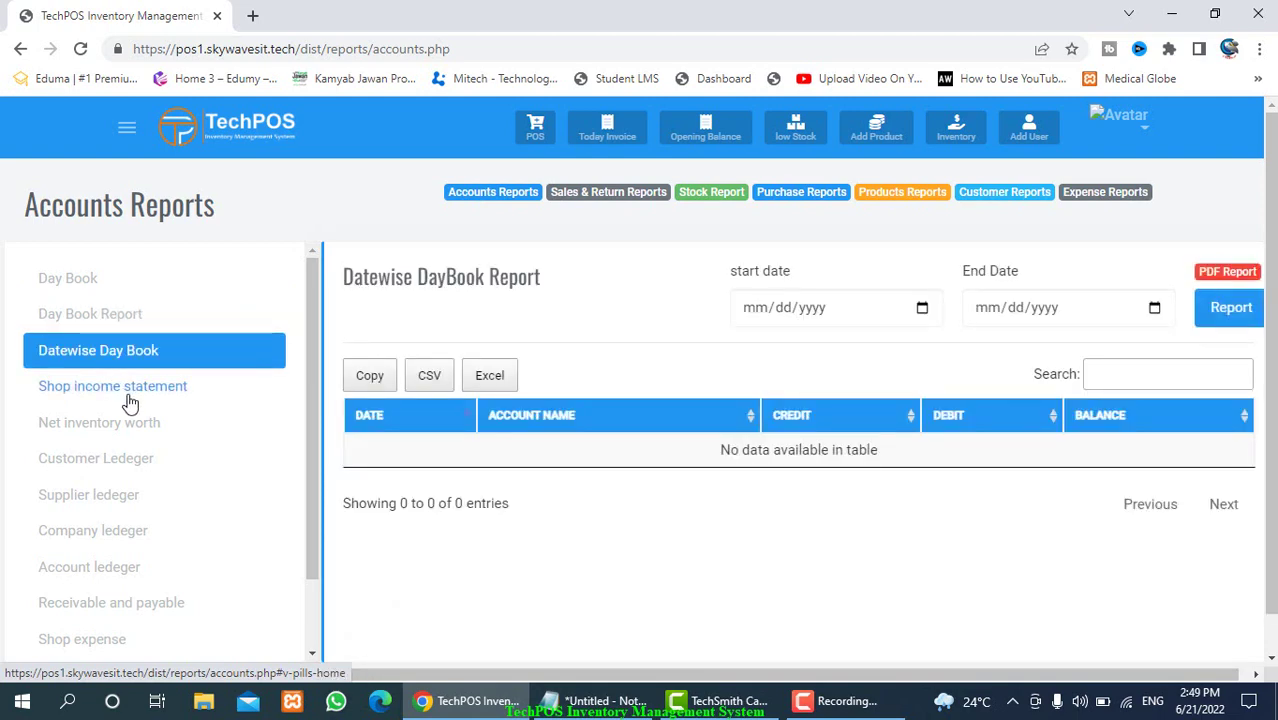
left_click(128, 396)
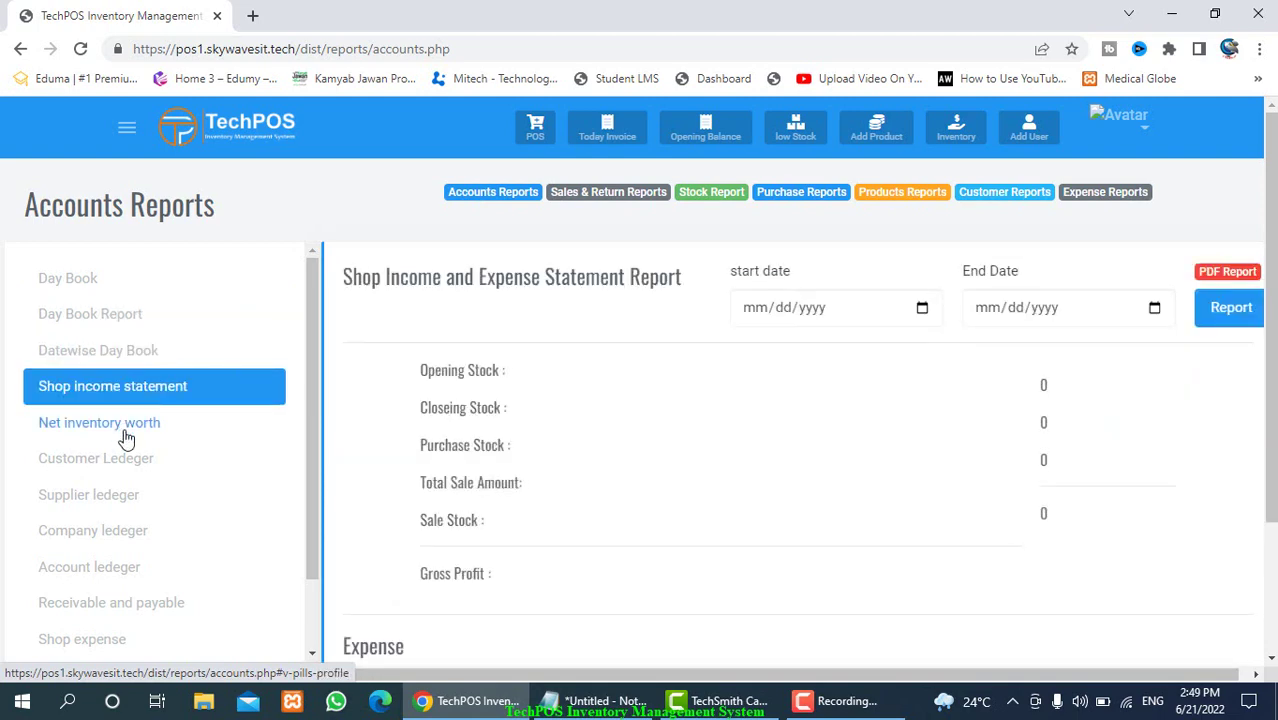
left_click(126, 436)
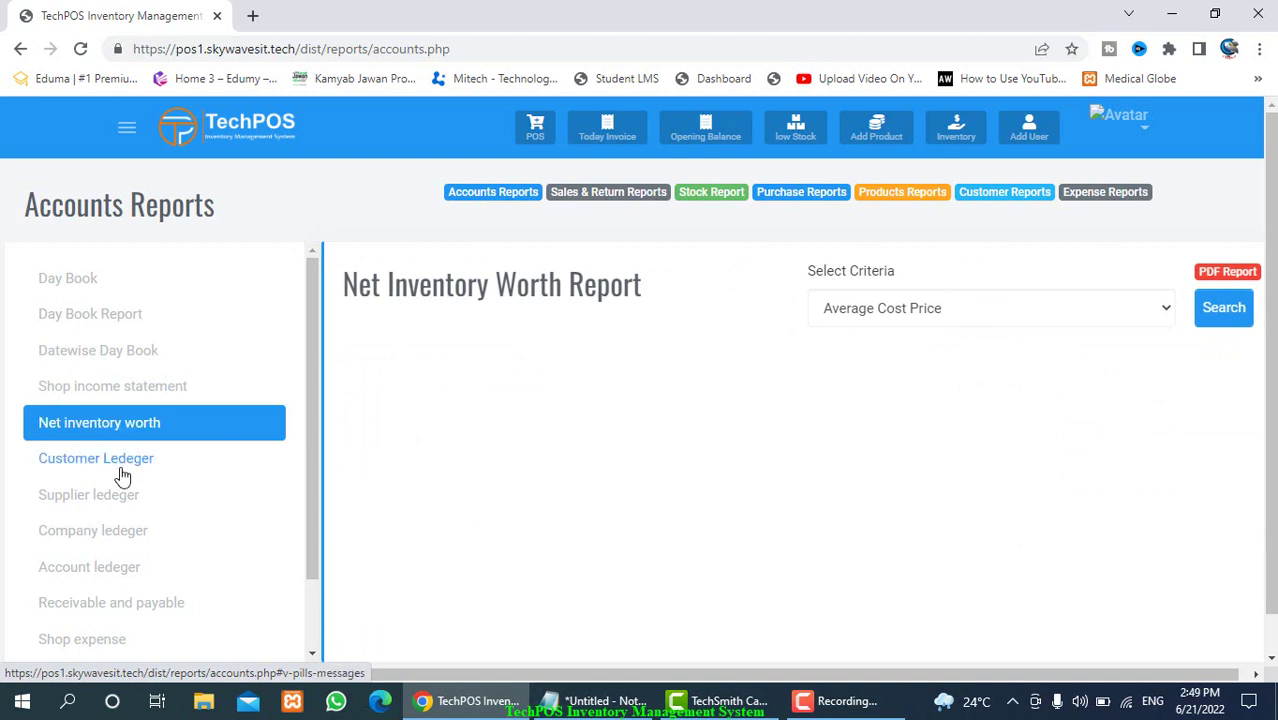
Step: View the customer, supplier, company and account ledger reports
left_click(119, 462)
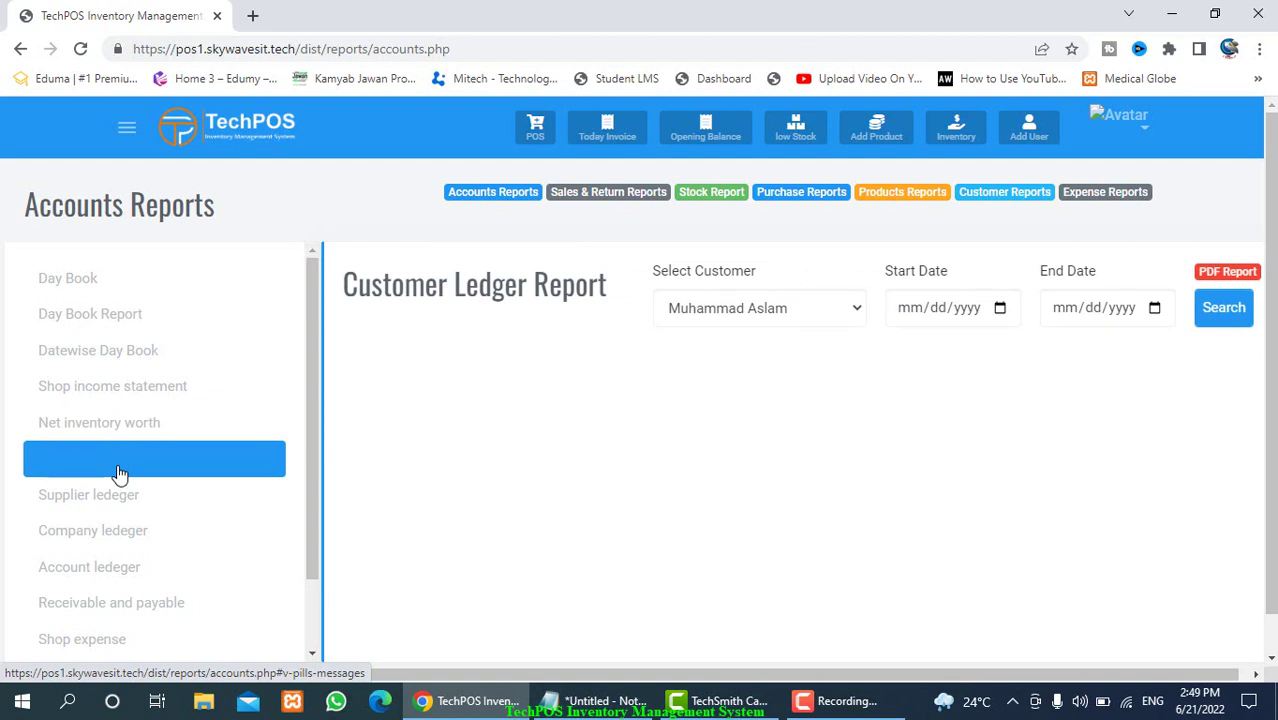
left_click(117, 508)
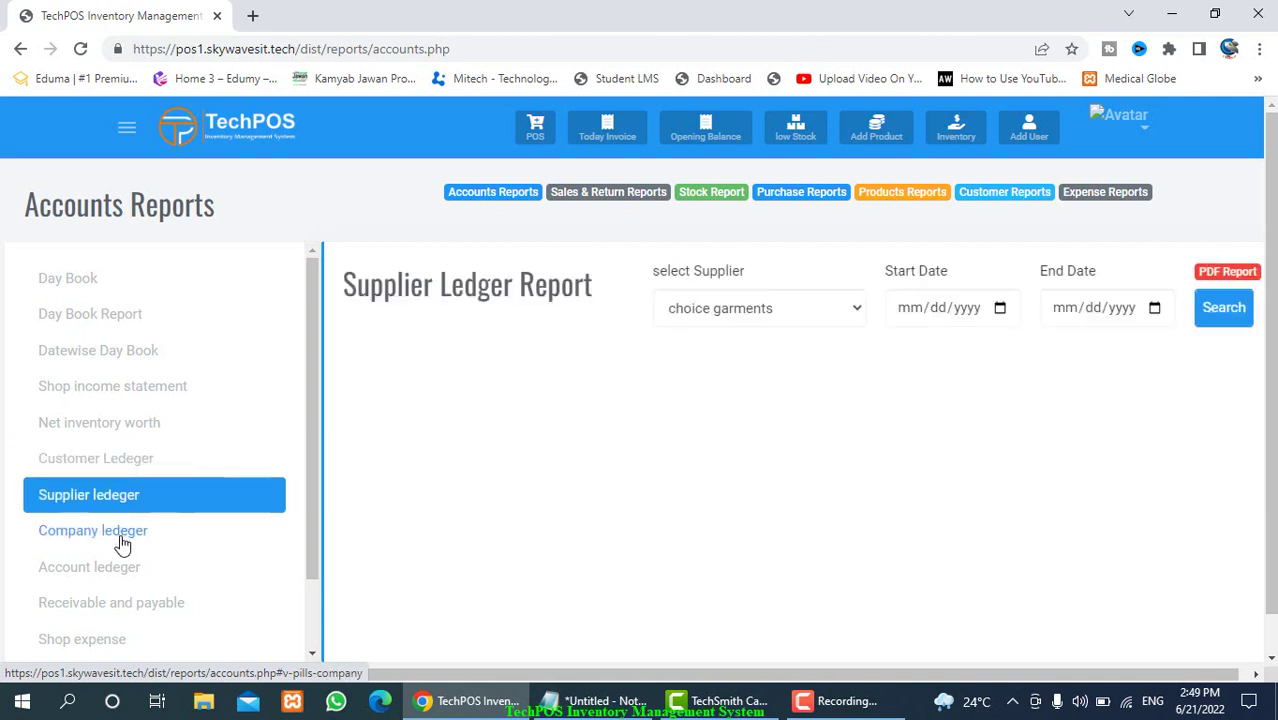
left_click(122, 535)
left_click(119, 578)
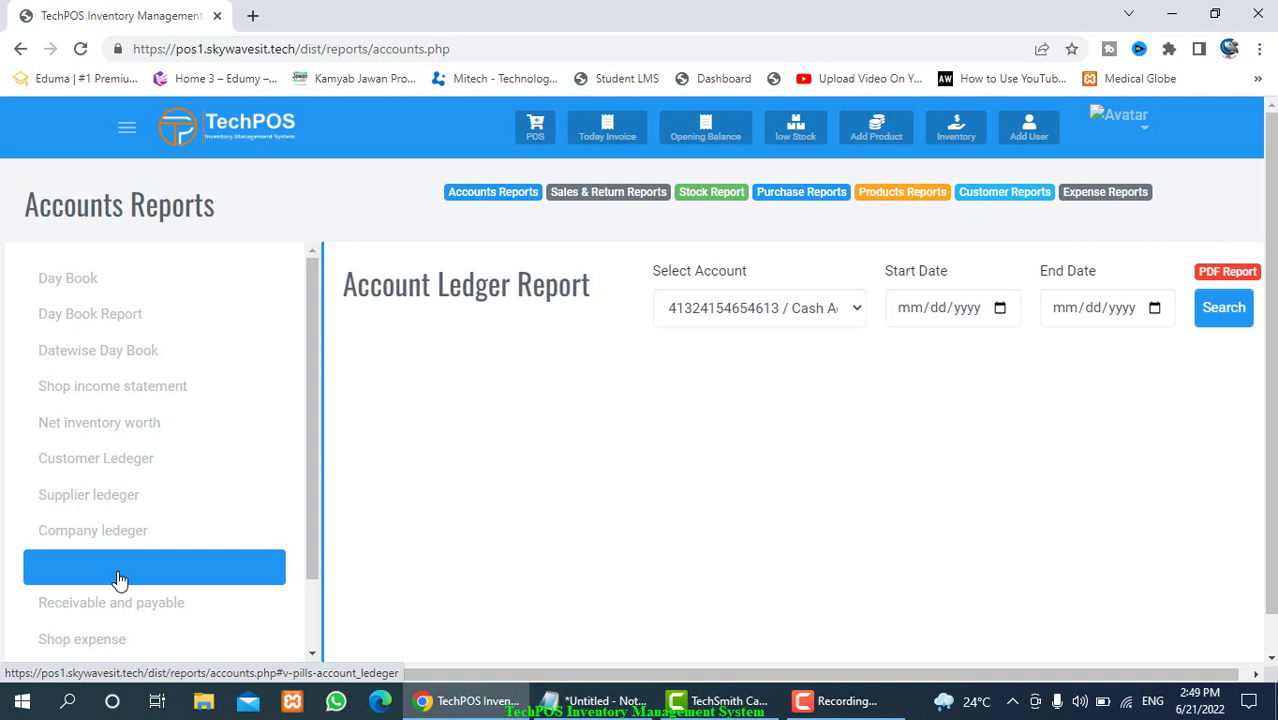
Step: Examine the customer and company balances in the Receivable and payable report, and open the bank ledger summary
left_click(128, 605)
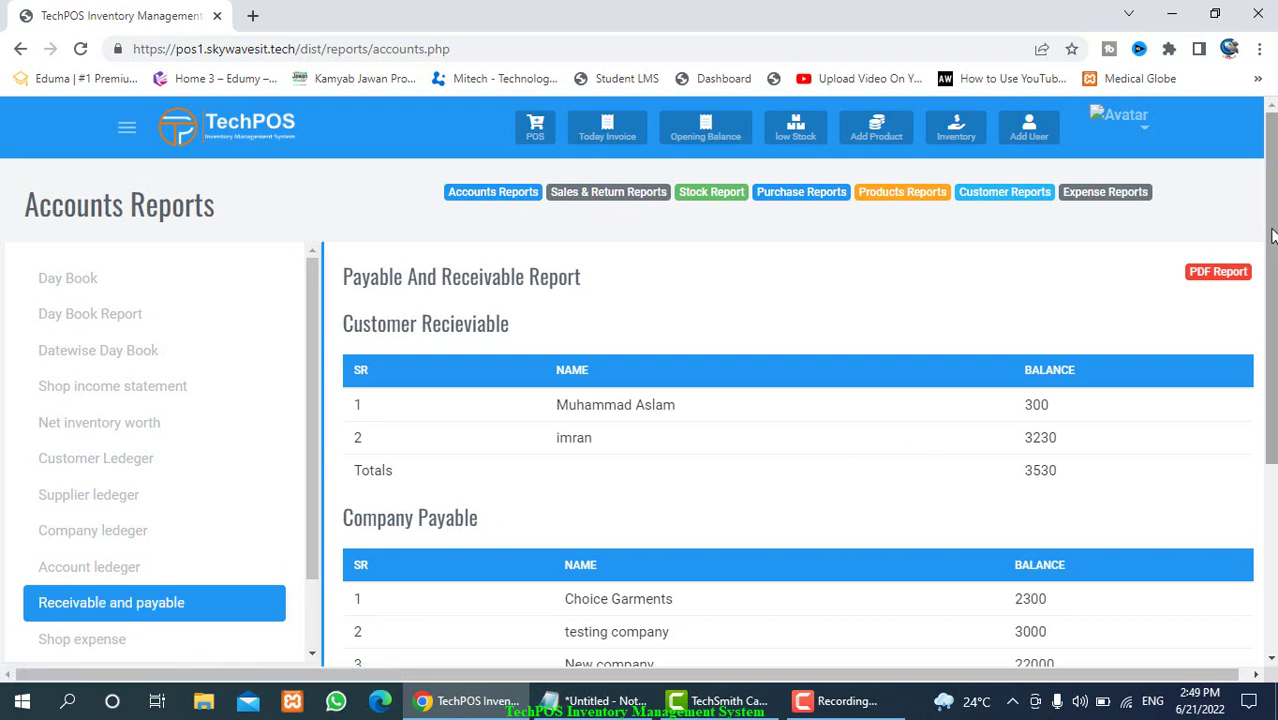
scroll(1272, 235, "down", 2)
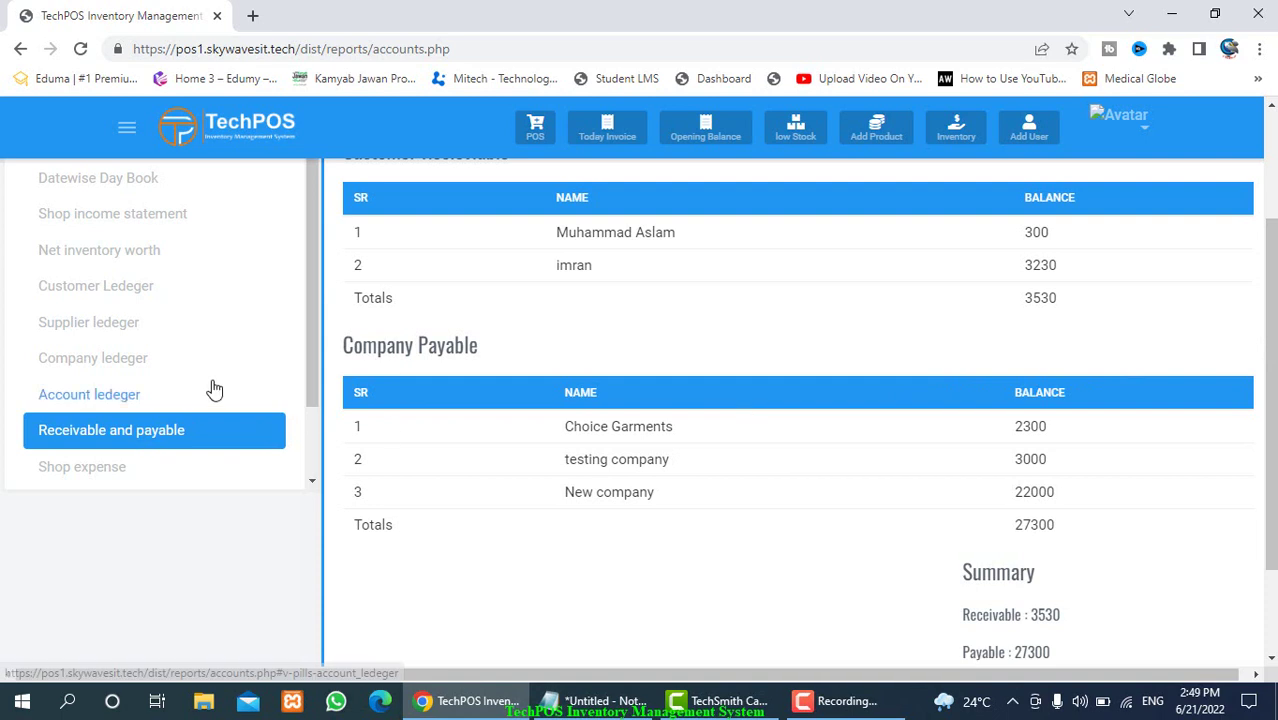
left_click_drag(311, 327, 309, 439)
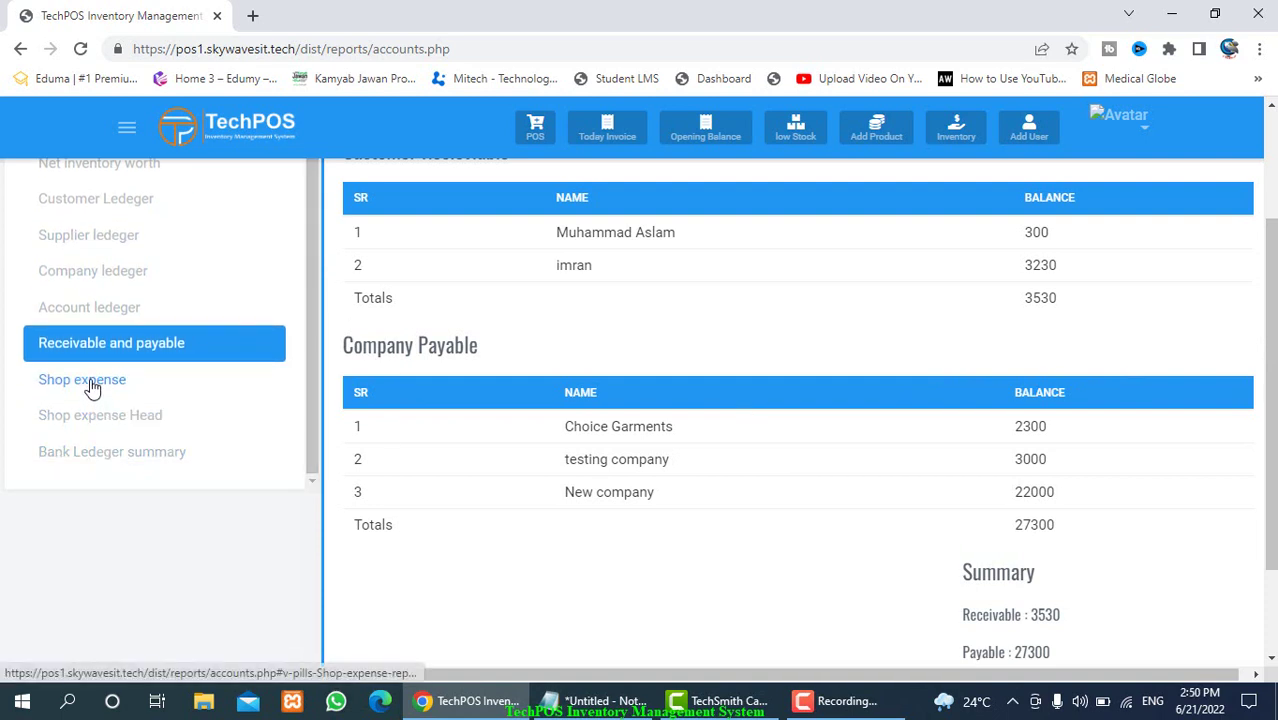
left_click(122, 458)
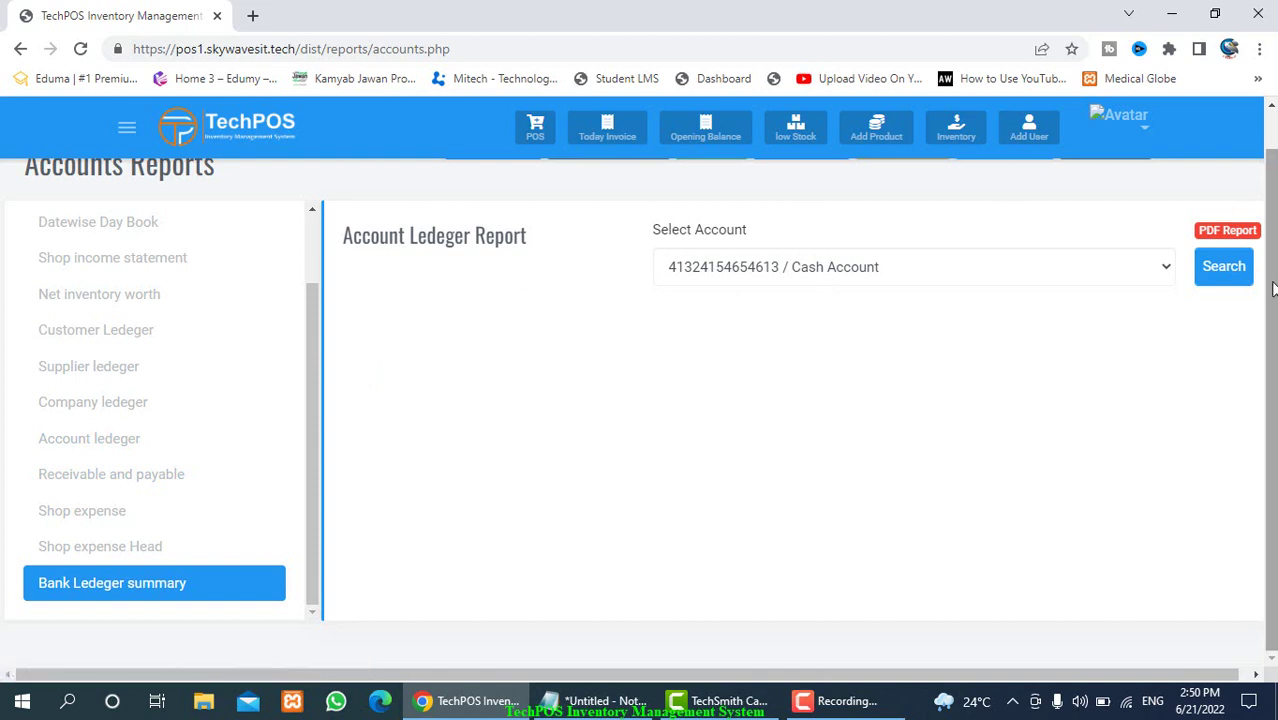
Step: View the Salesman Total Sale, Category wise, Product wise Sale Profit Margin and Date wise Sale reports among the sales and return reports
scroll(1272, 290, "up", 1)
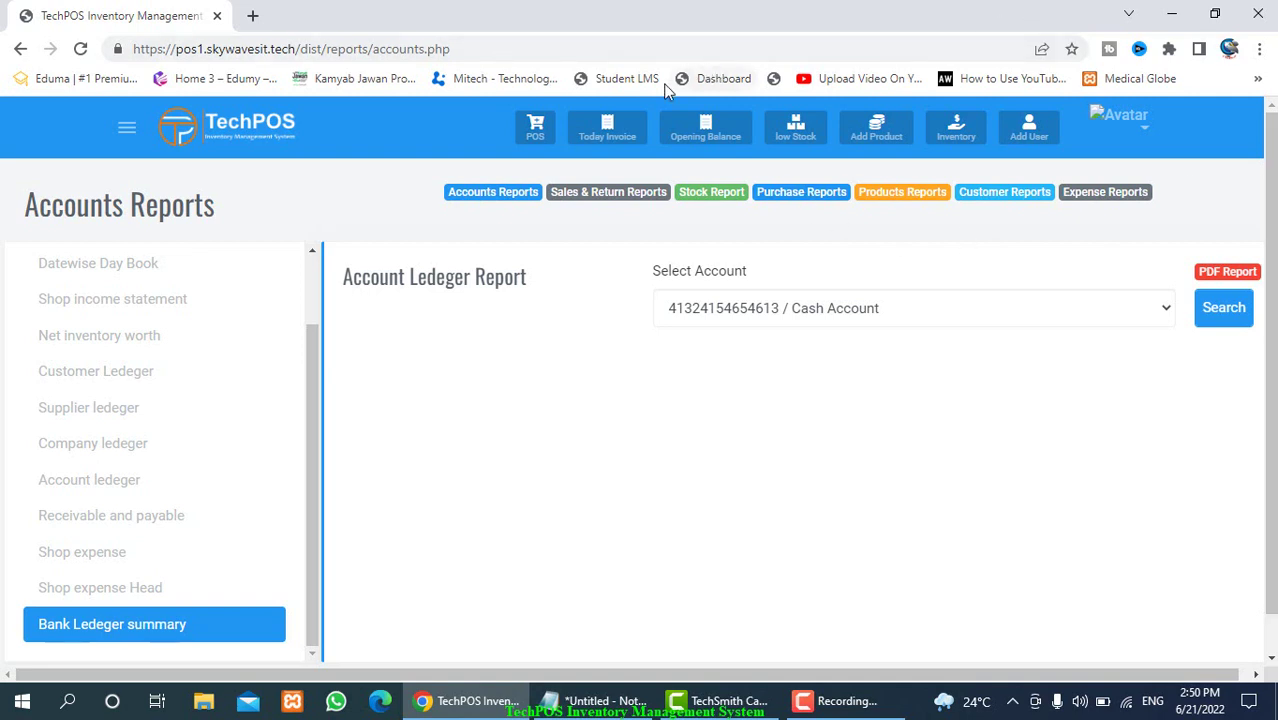
left_click(612, 193)
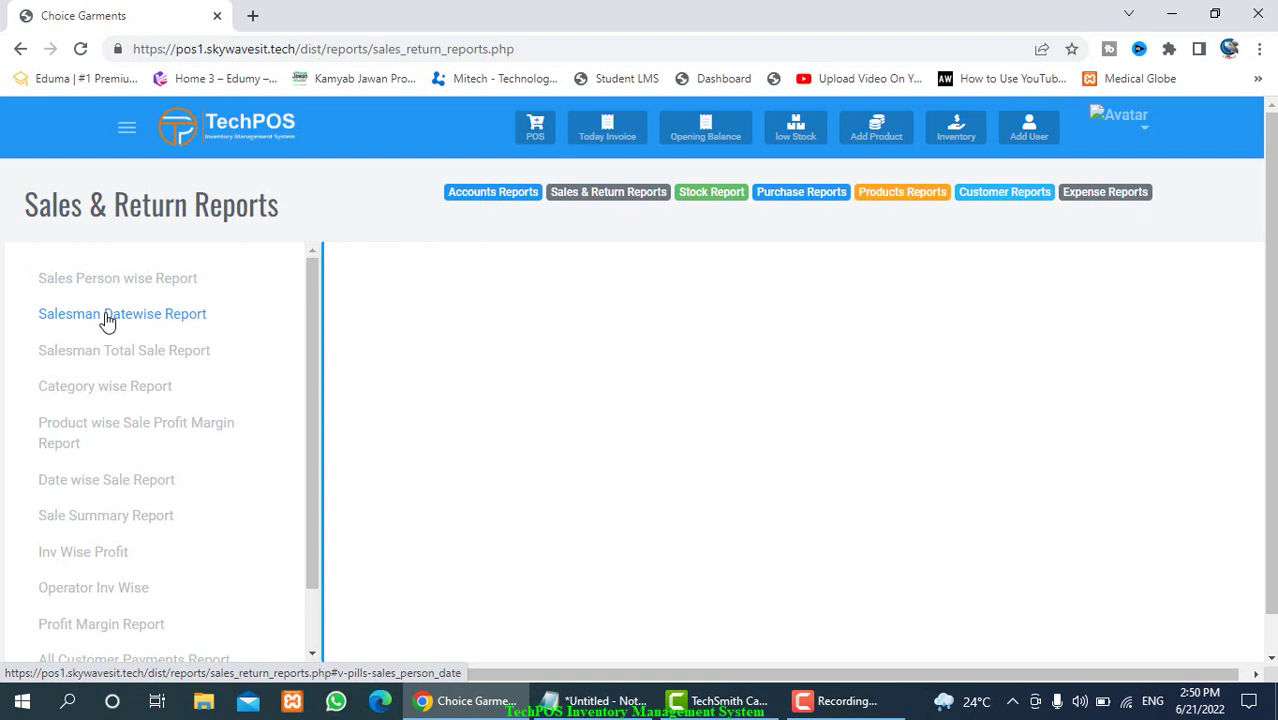
left_click(153, 362)
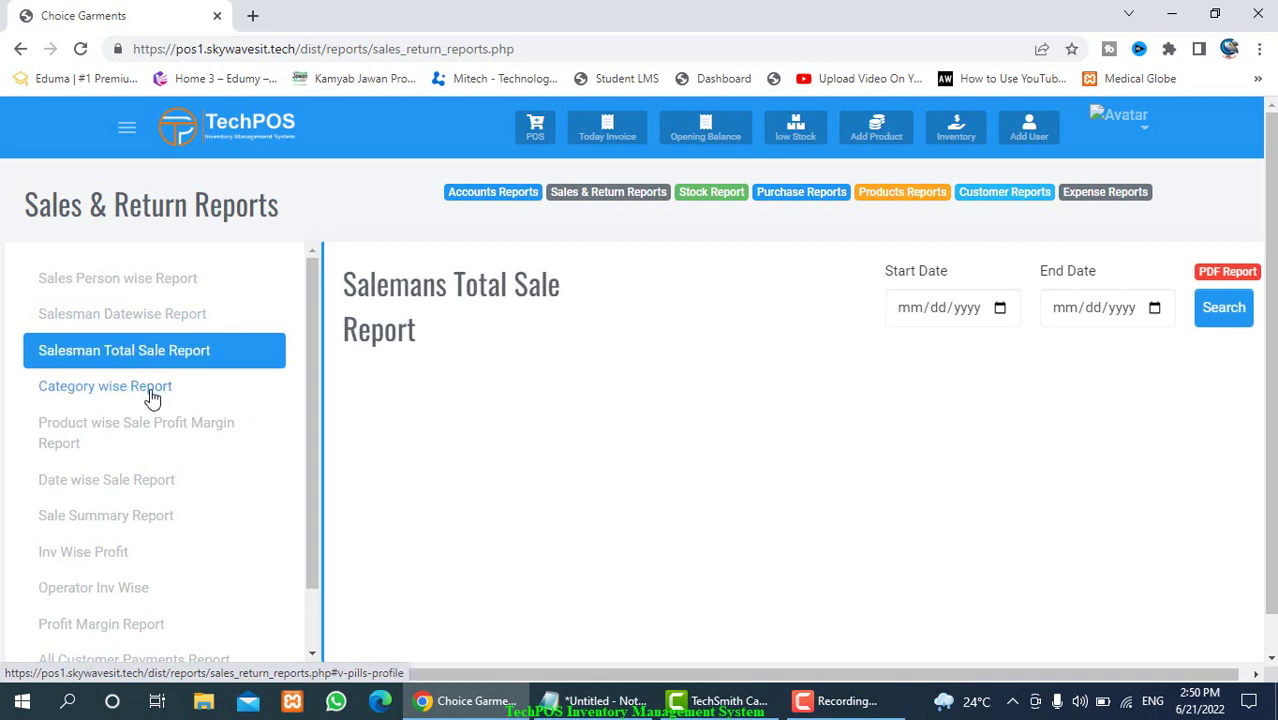
left_click(128, 397)
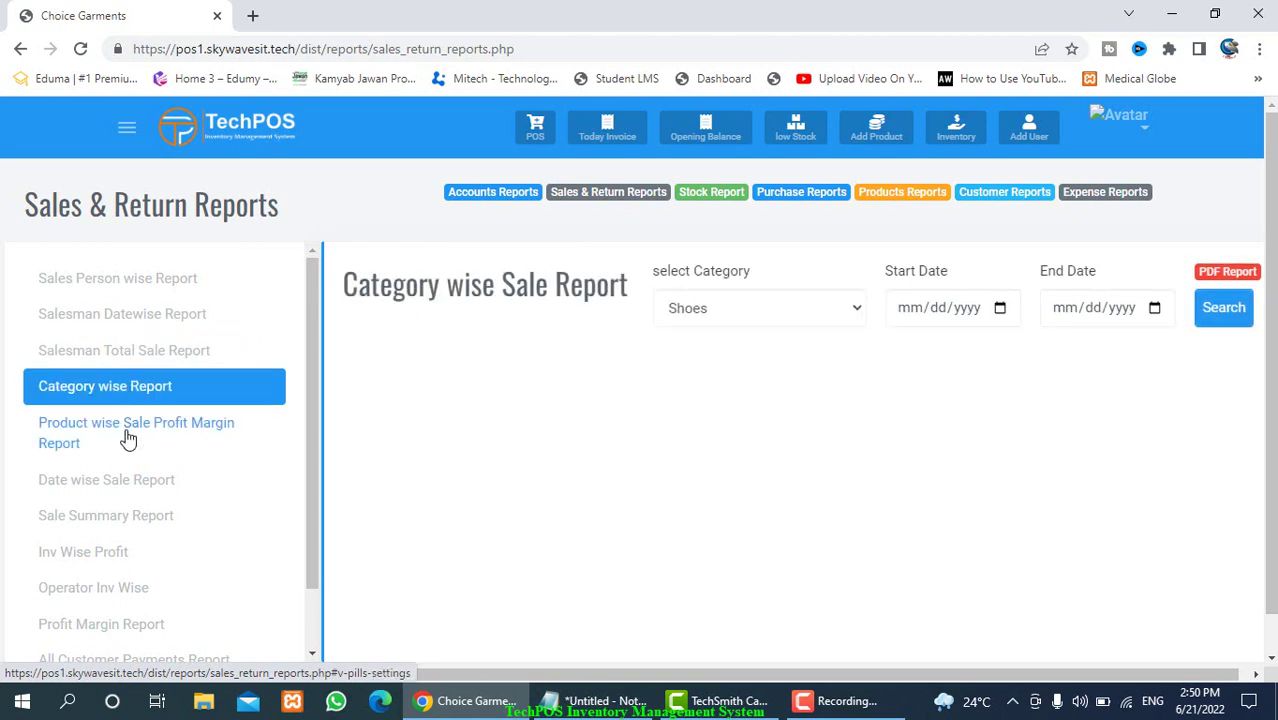
left_click(129, 436)
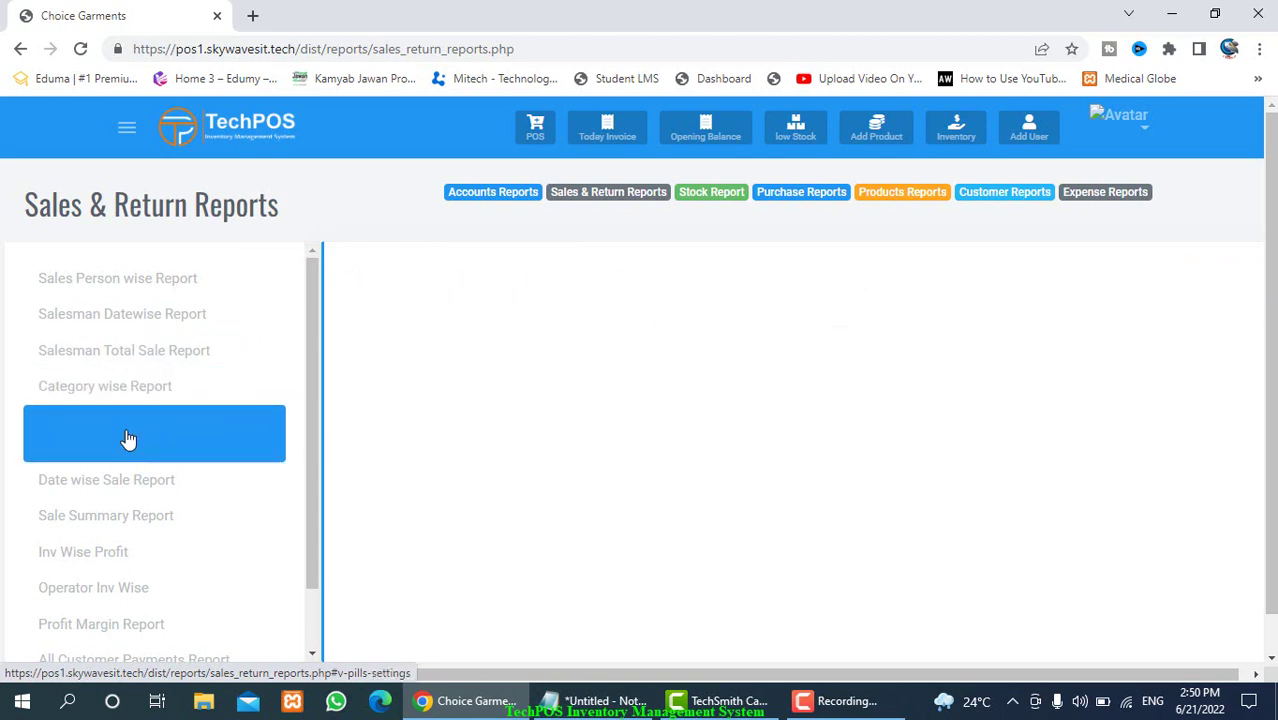
left_click(132, 490)
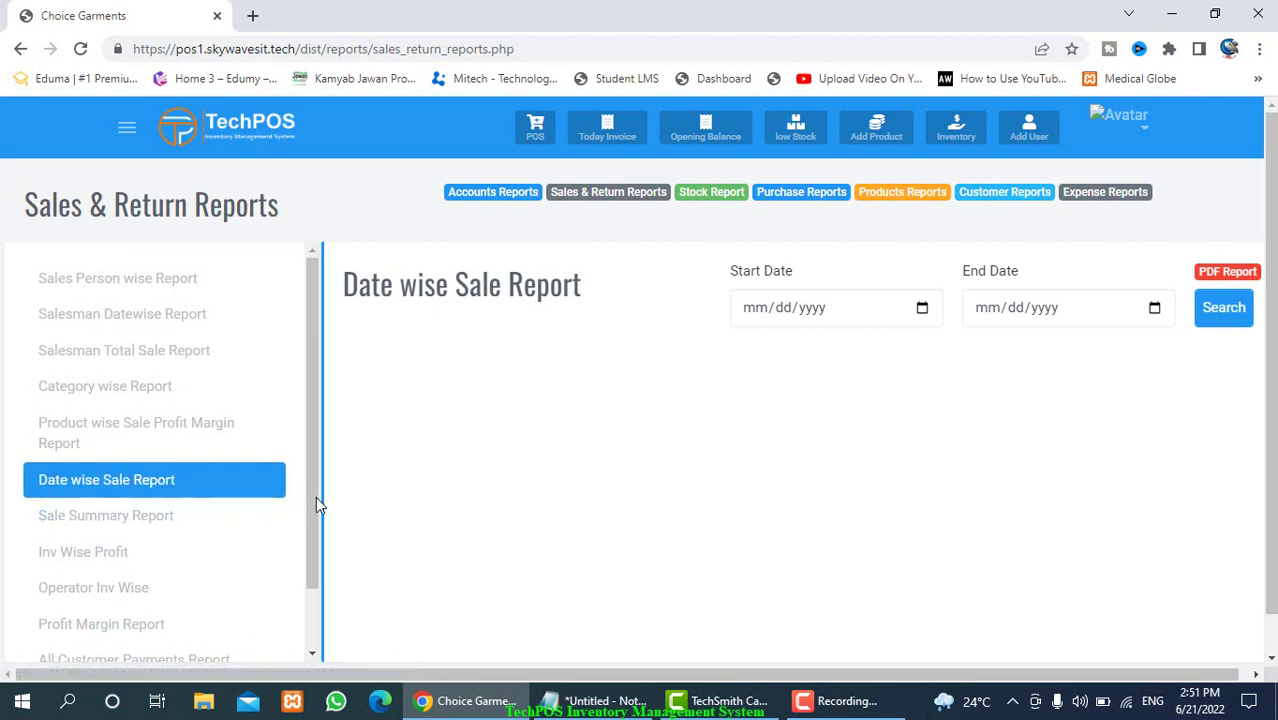
left_click_drag(316, 496, 322, 660)
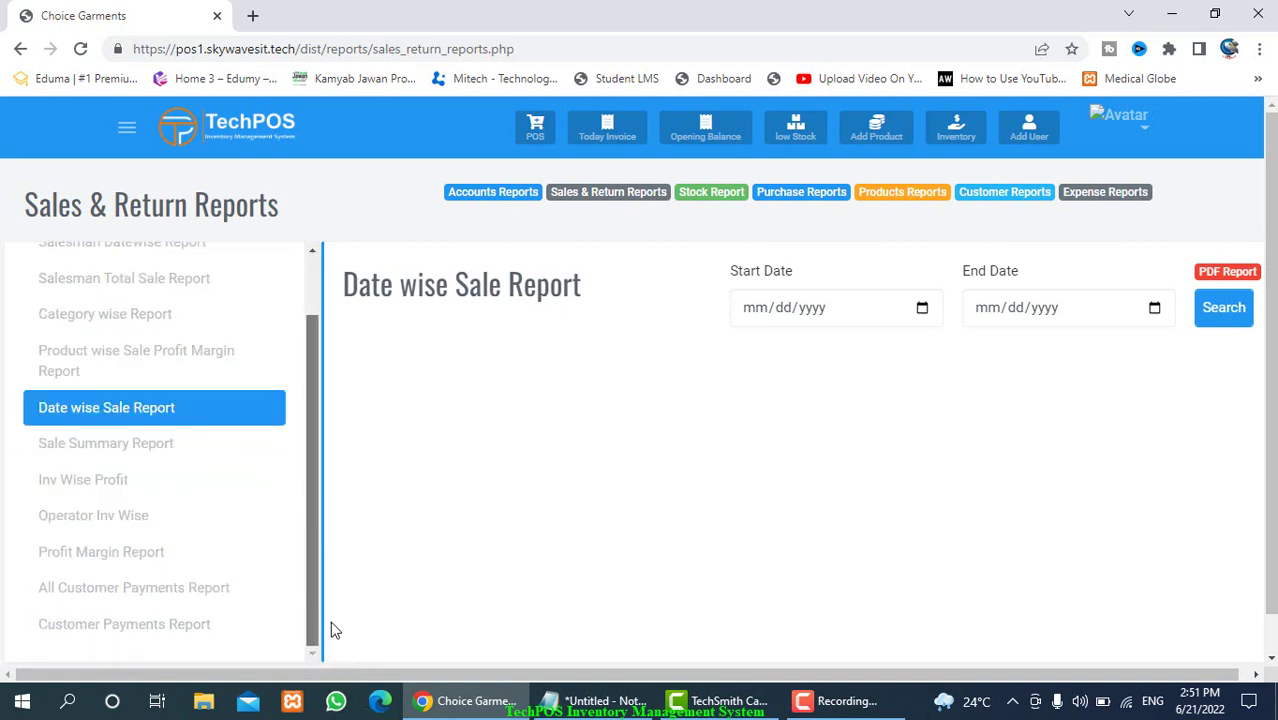
left_click_drag(335, 596, 322, 354)
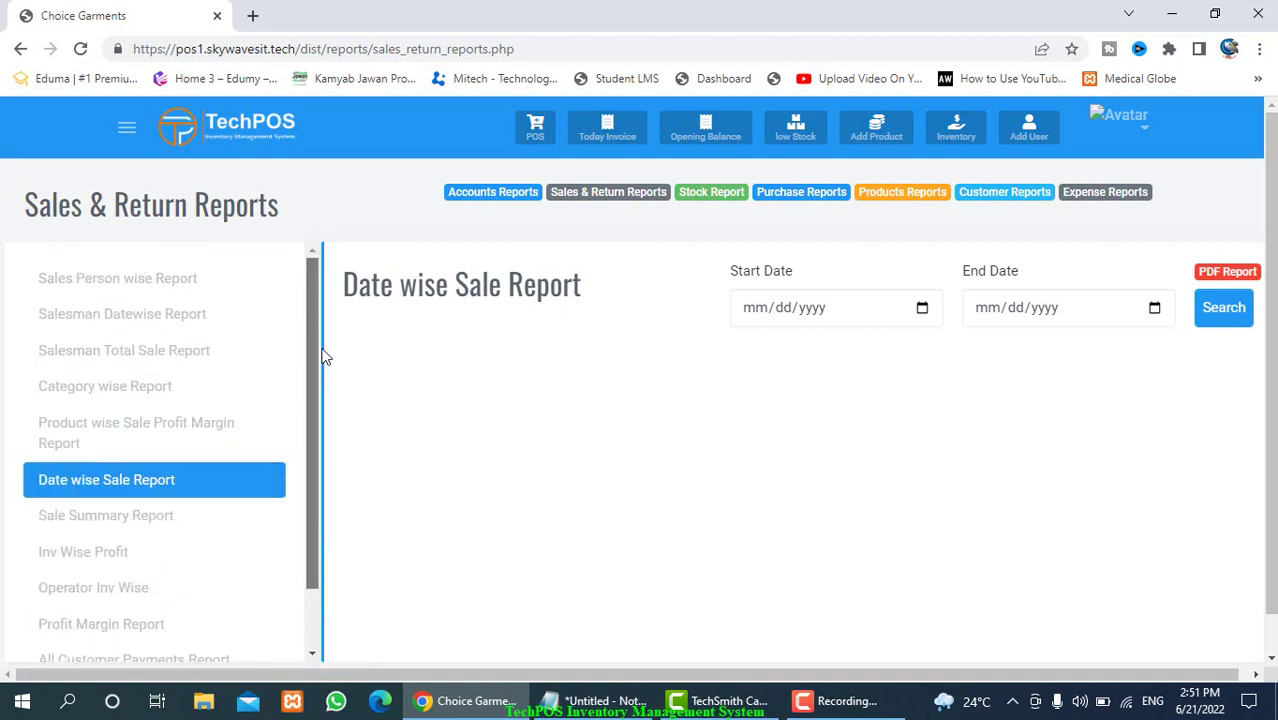
Step: View the All Product, Category wise, Brand wise and Article wise stock reports, and open the purchase reports
left_click(708, 192)
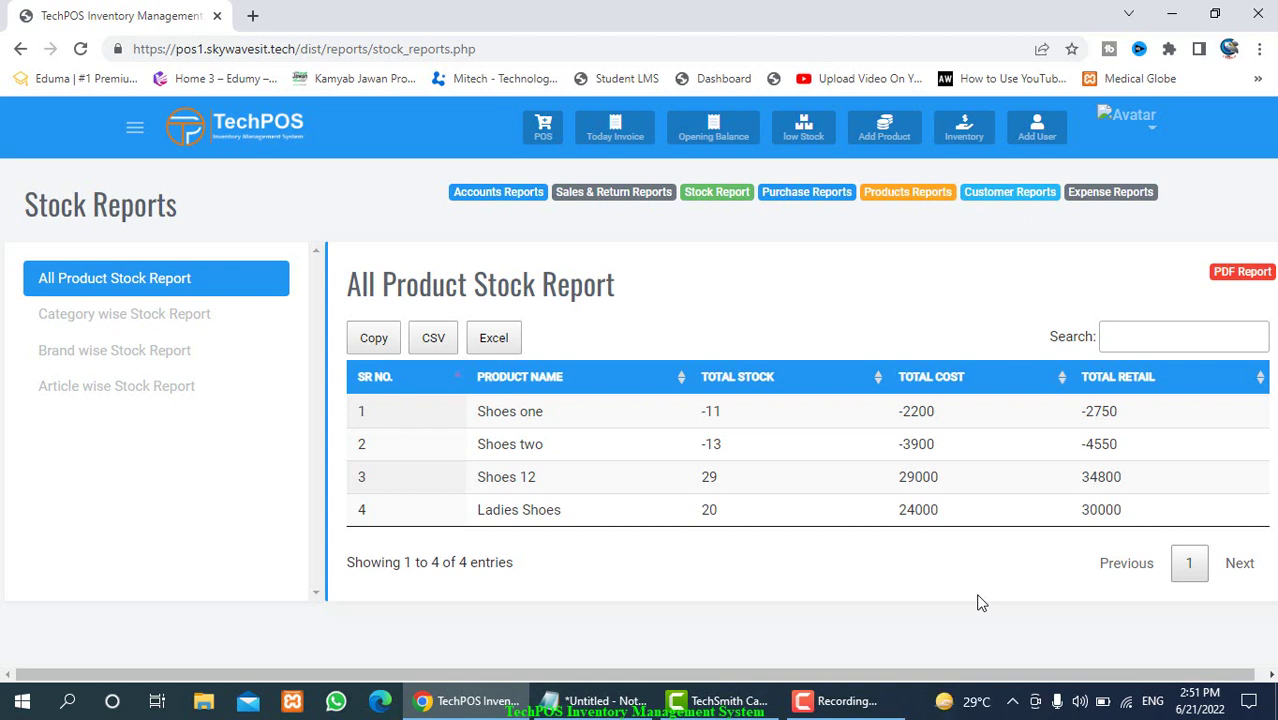
left_click(118, 324)
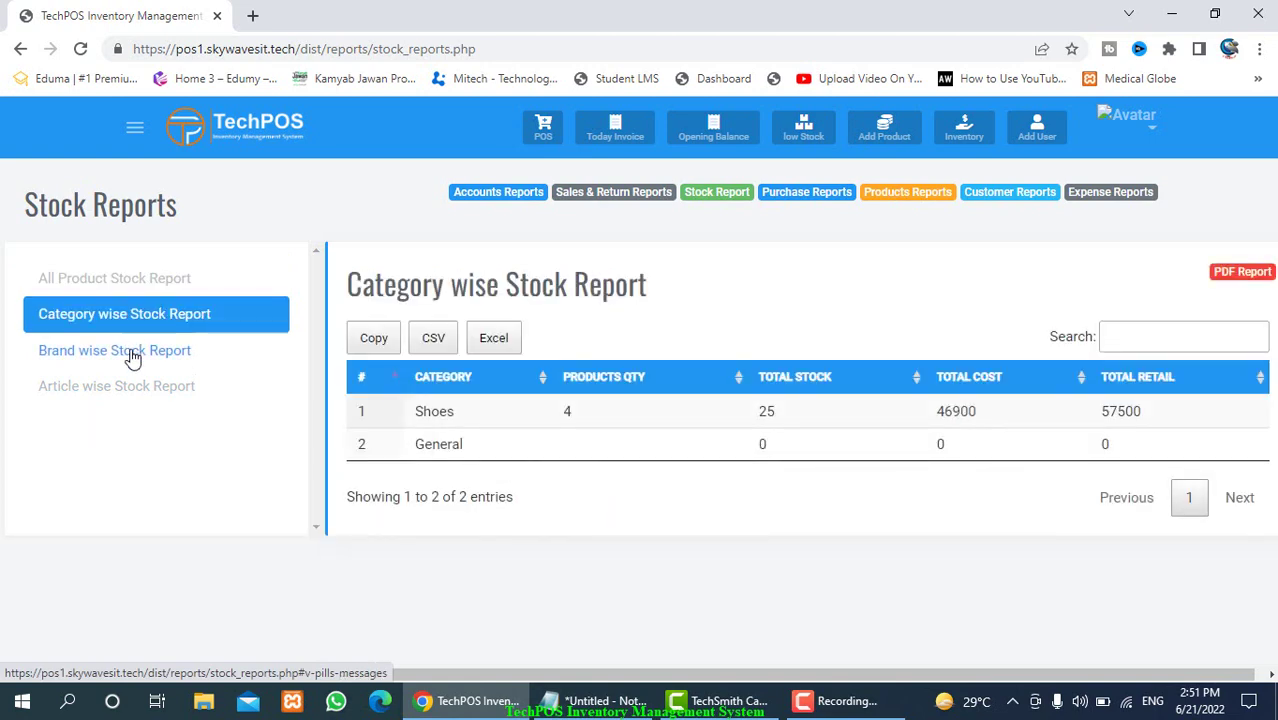
left_click(134, 356)
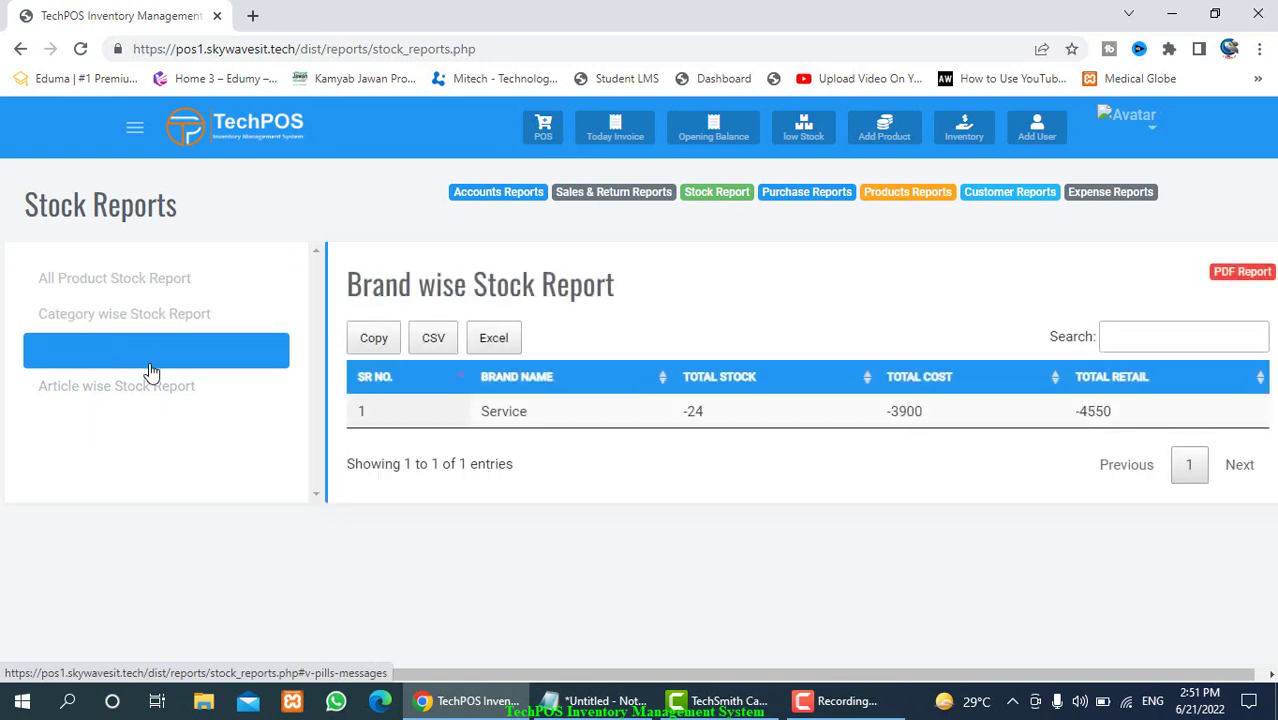
left_click(150, 399)
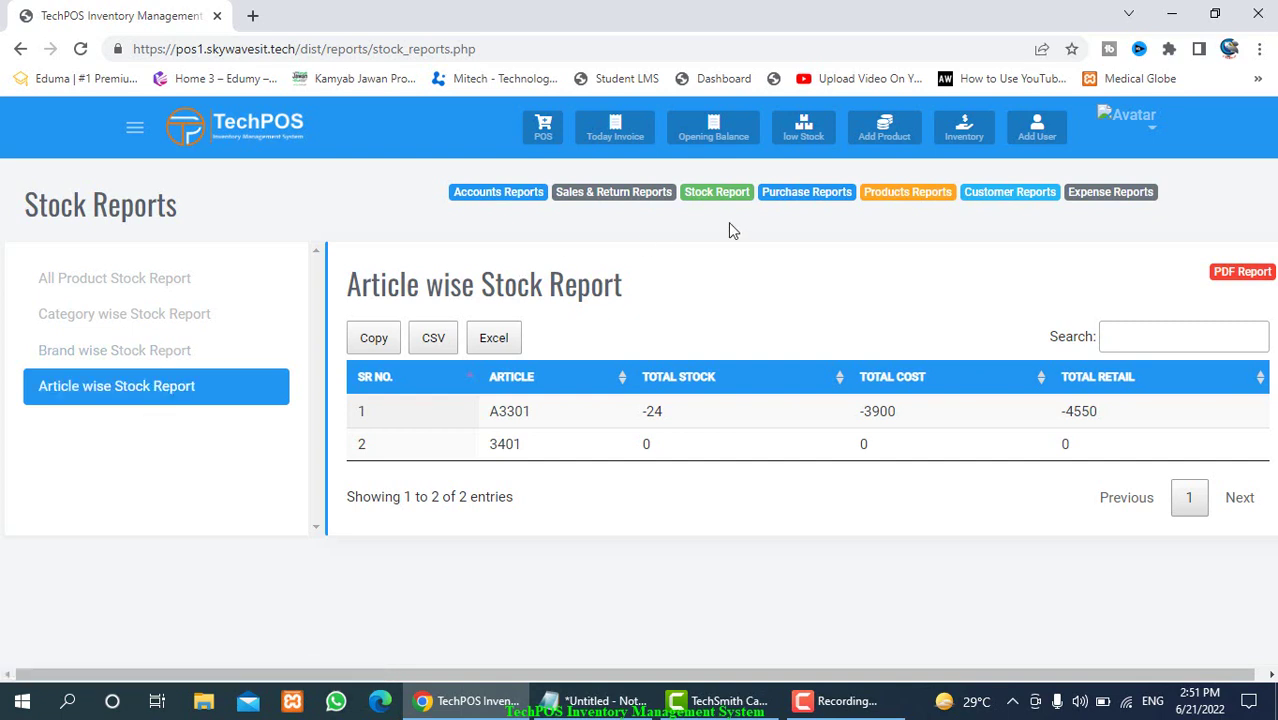
left_click(816, 201)
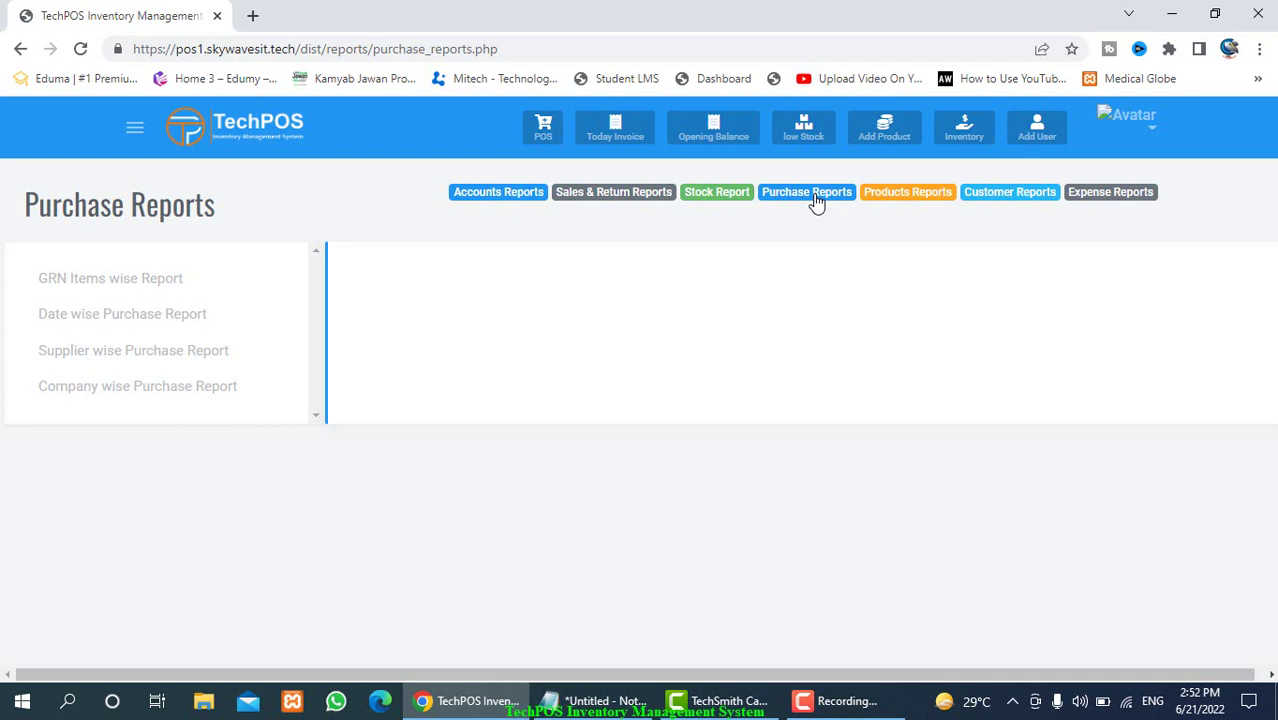
Step: Return to the dashboard and look at the available backup options
left_click(257, 131)
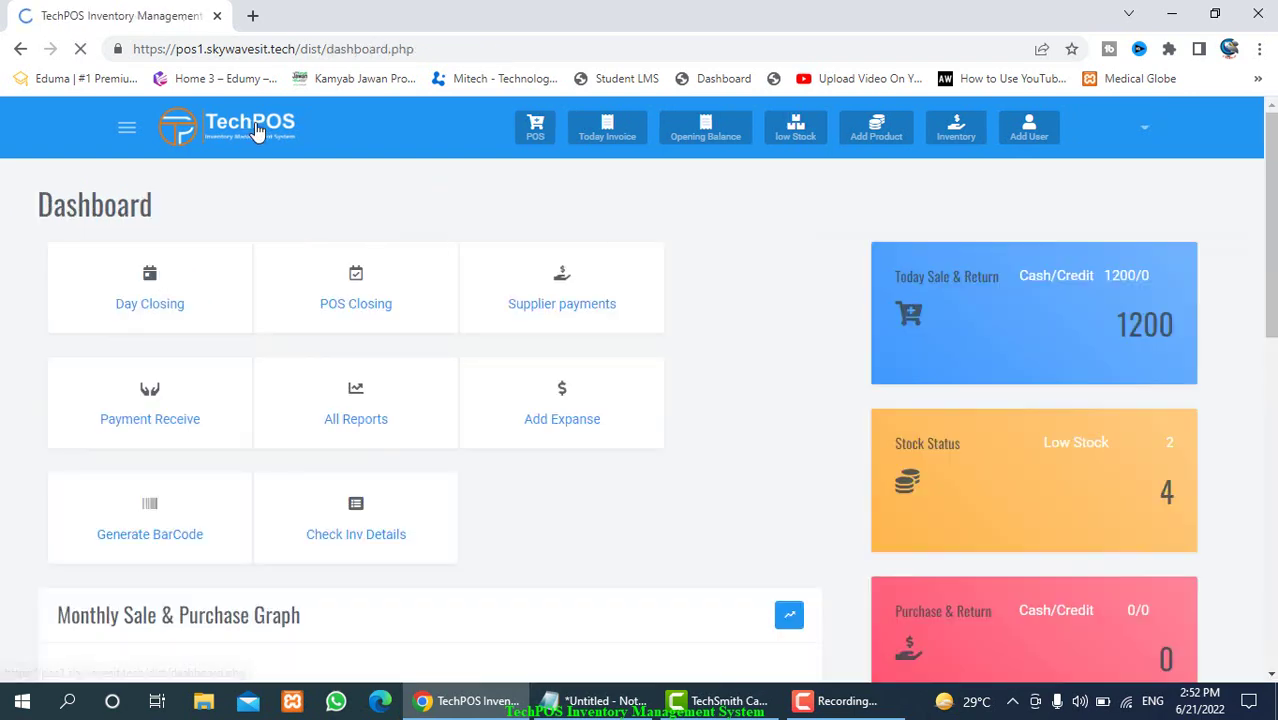
left_click(127, 127)
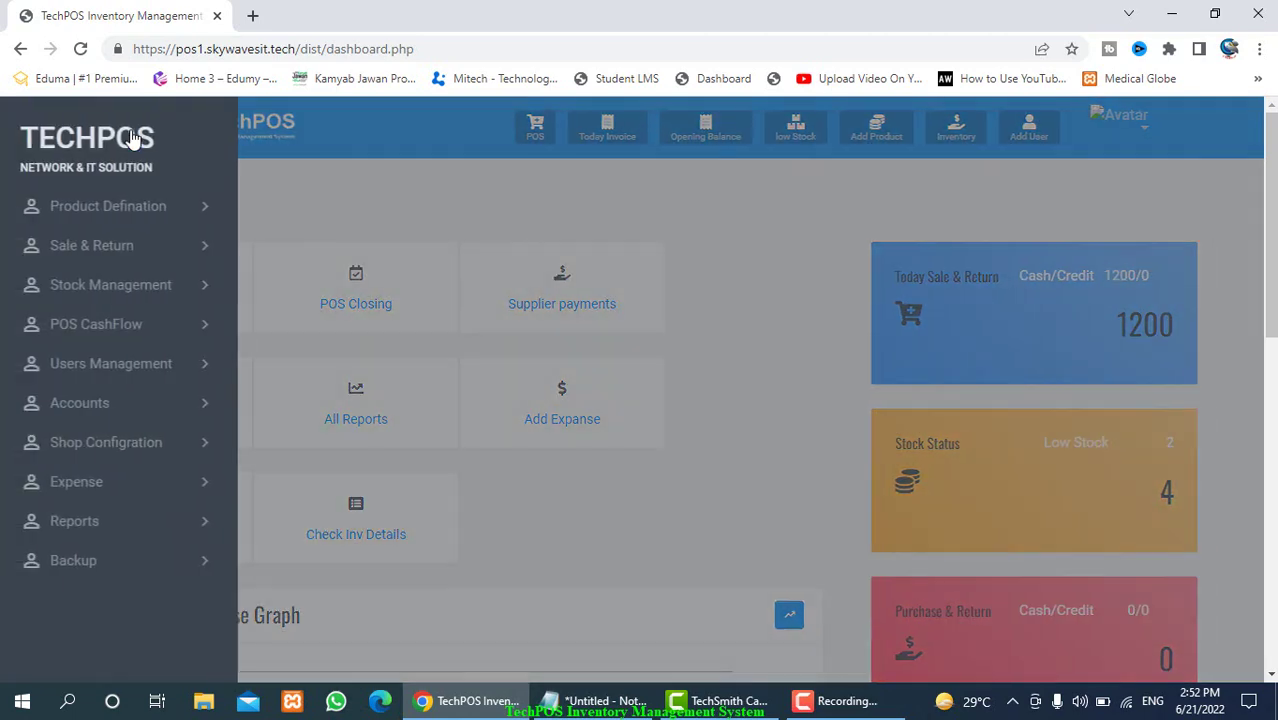
left_click(73, 568)
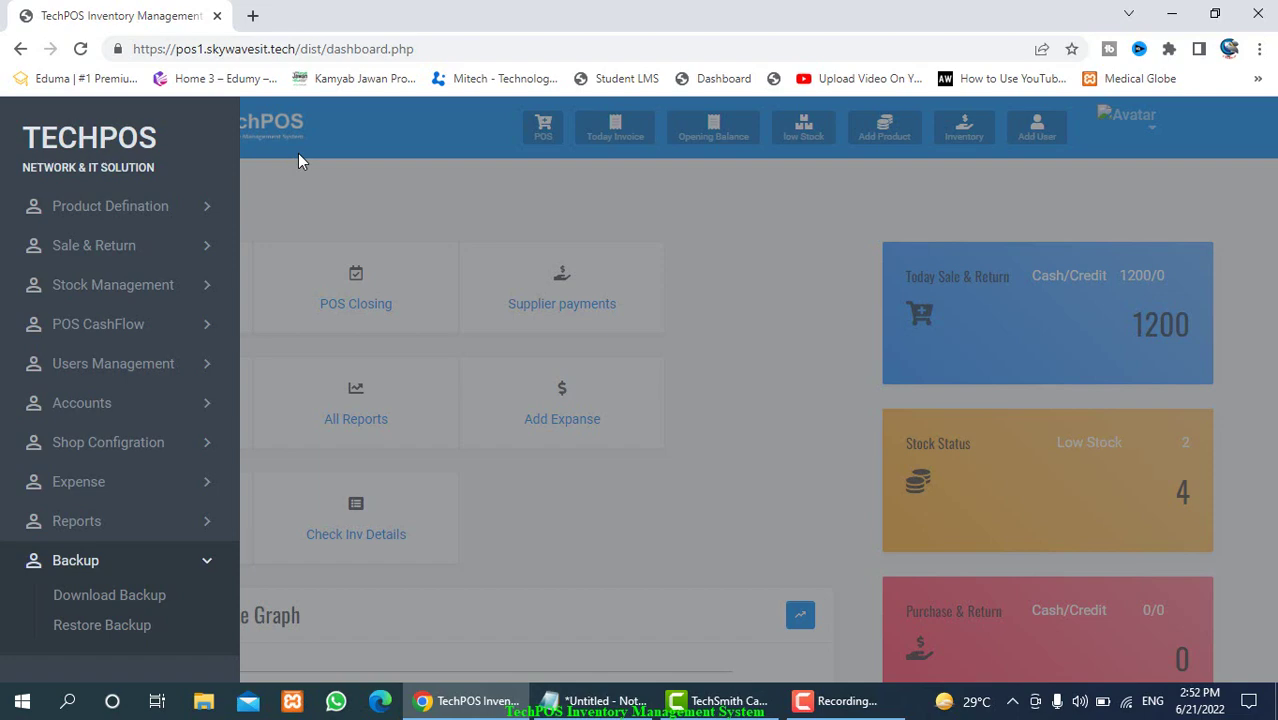
left_click(276, 125)
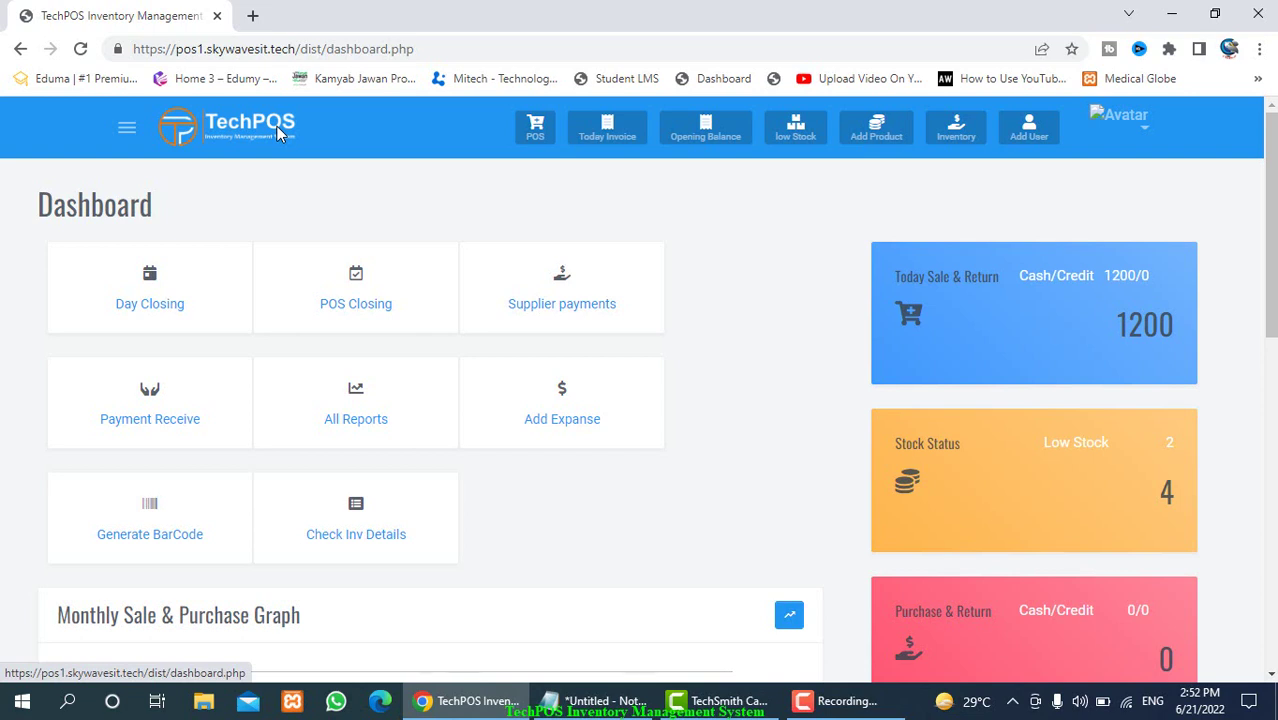
Step: Open POS closing and look up the cash flow of the first listed operator for 06/21/2022
left_click(387, 300)
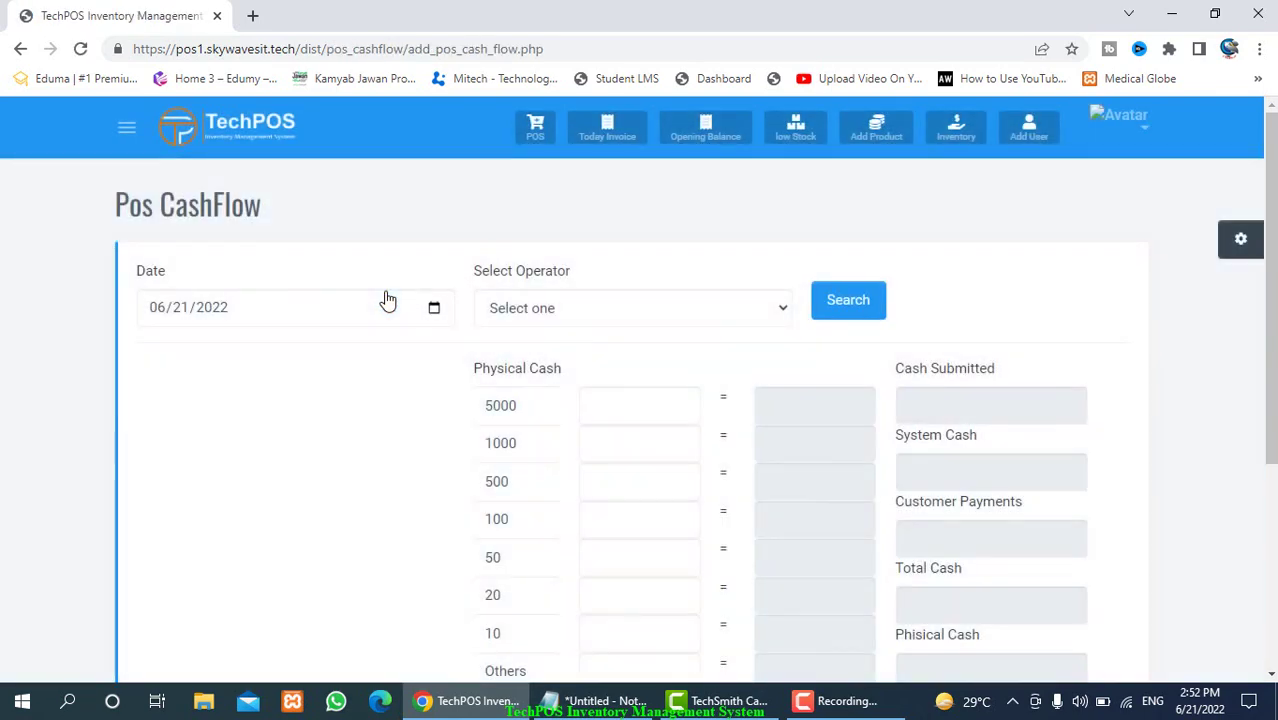
left_click(562, 309)
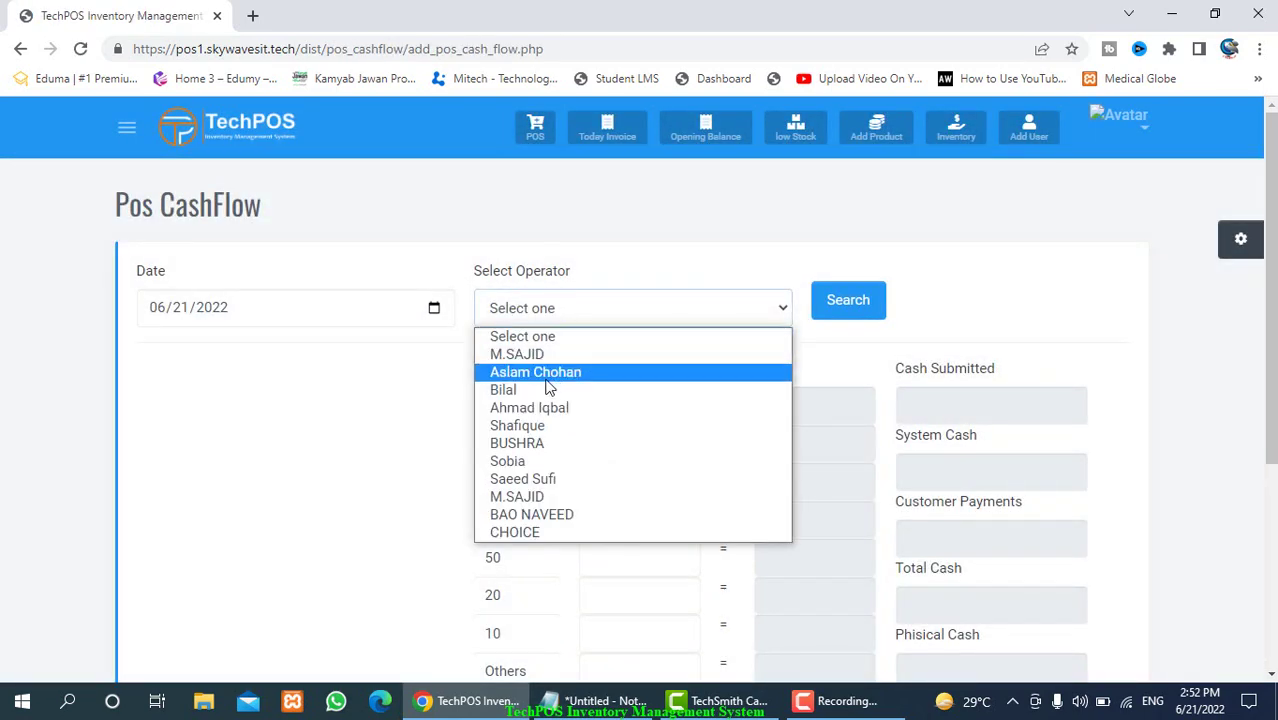
left_click(518, 354)
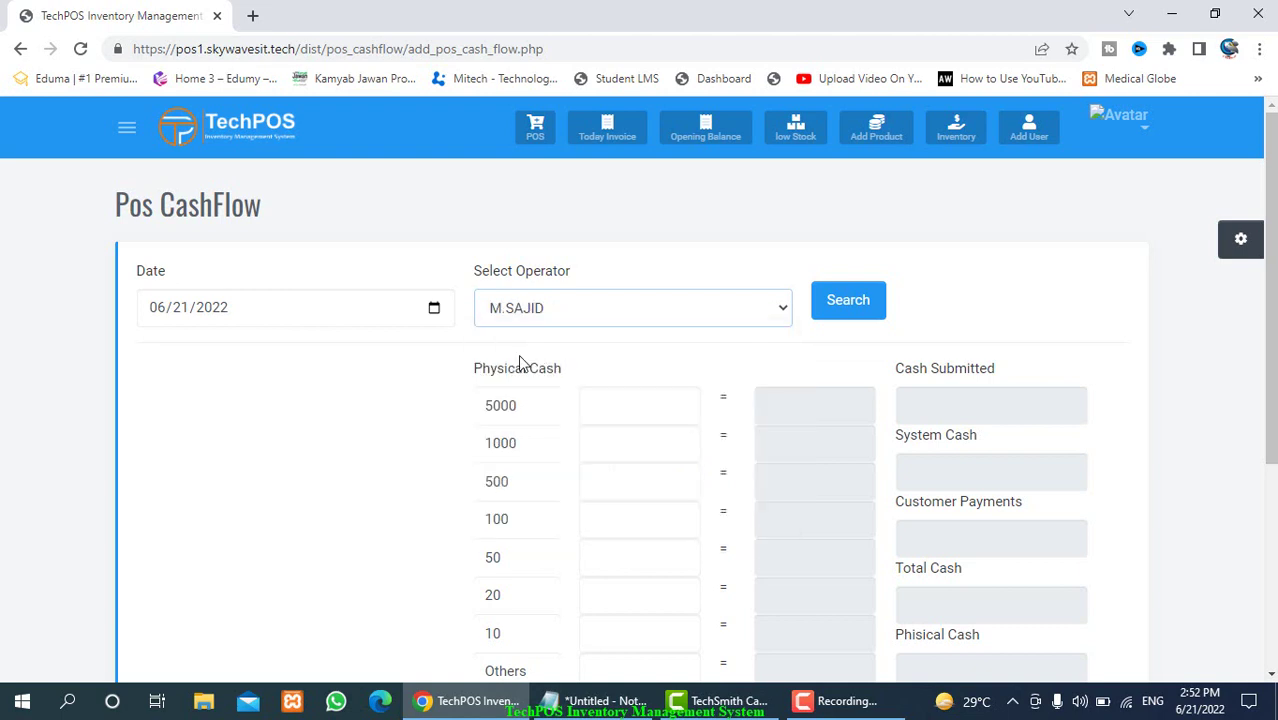
left_click(848, 314)
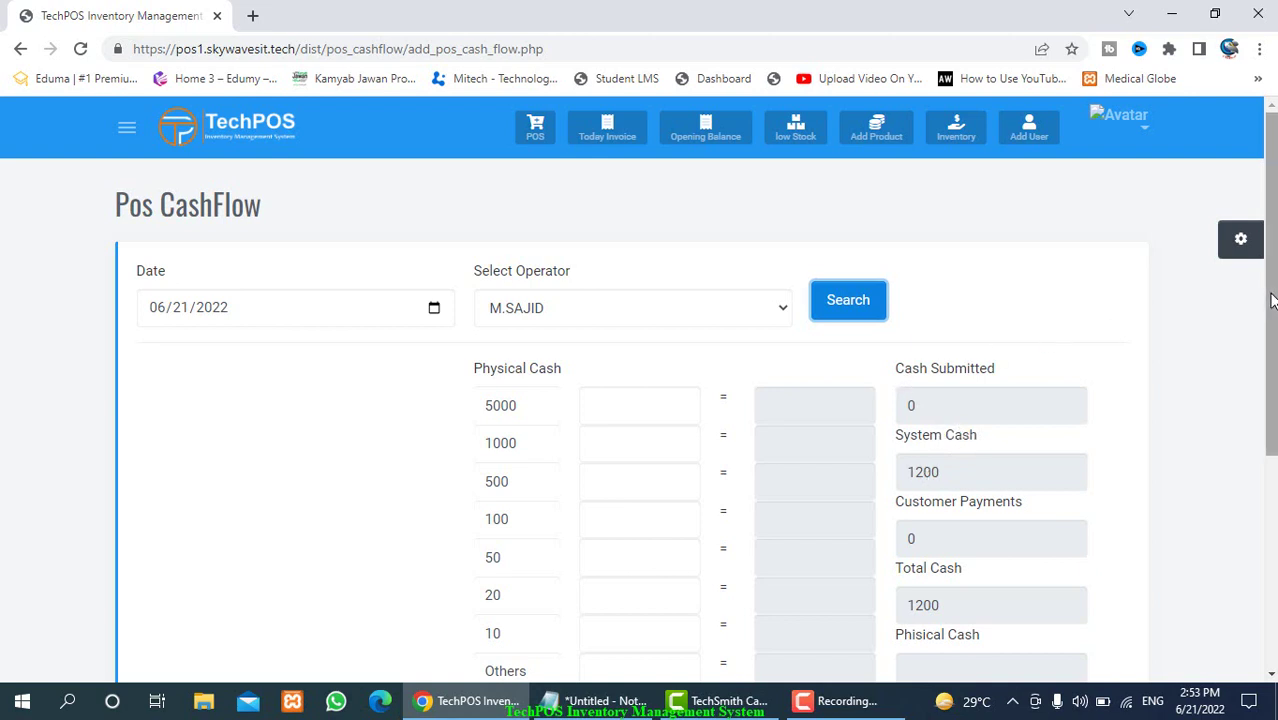
Step: Enter 2 notes of 1000 as physical cash, and leave the cash flow form for the dashboard without saving
left_click_drag(1272, 295, 1276, 370)
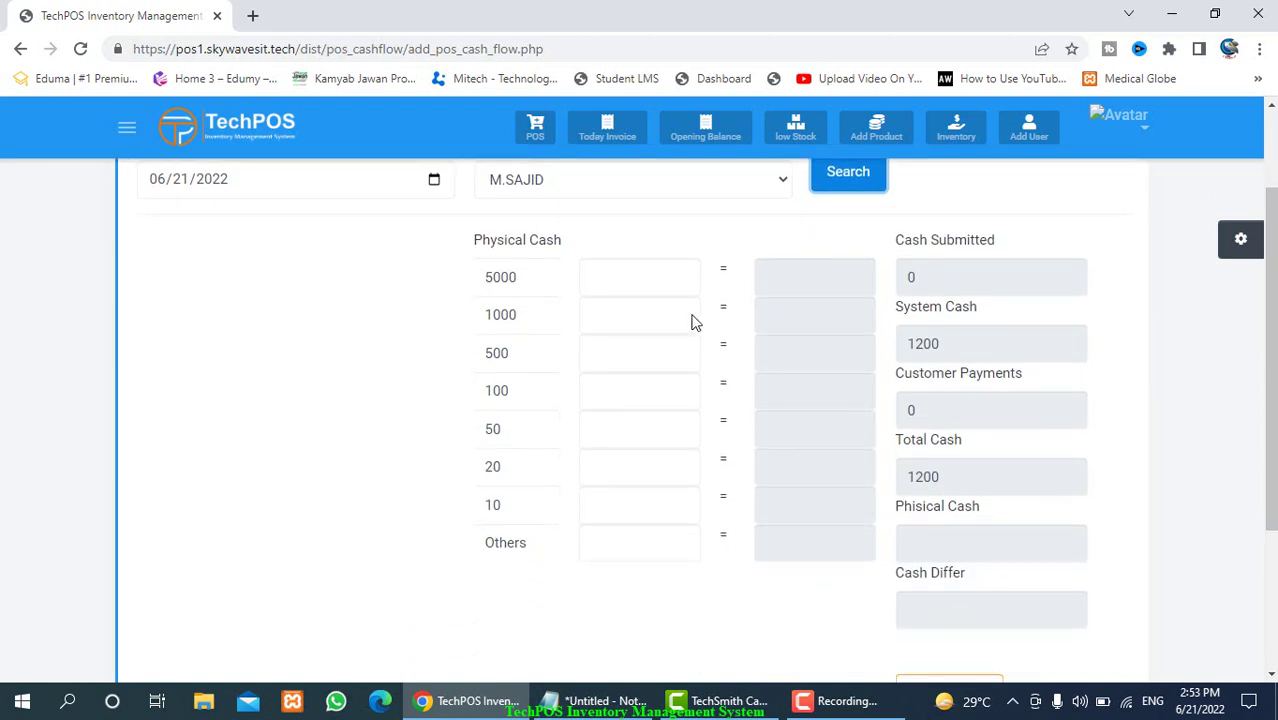
left_click(657, 320)
type("2")
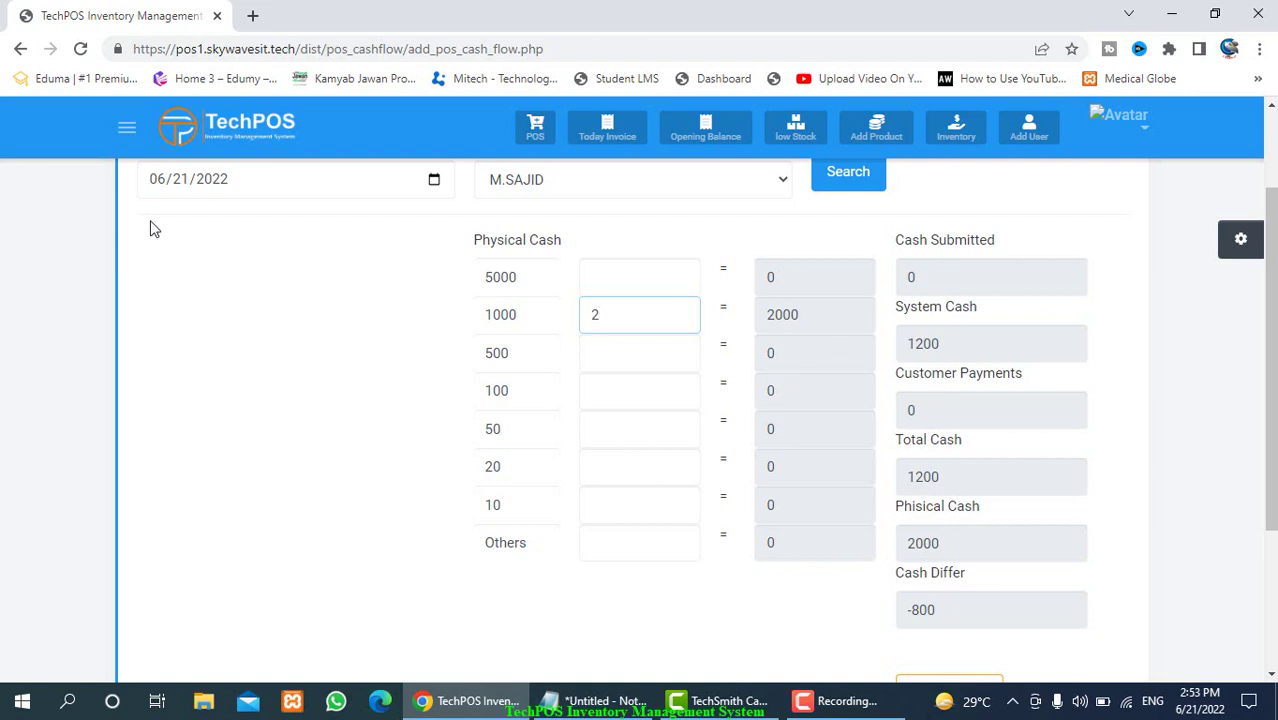
left_click(249, 148)
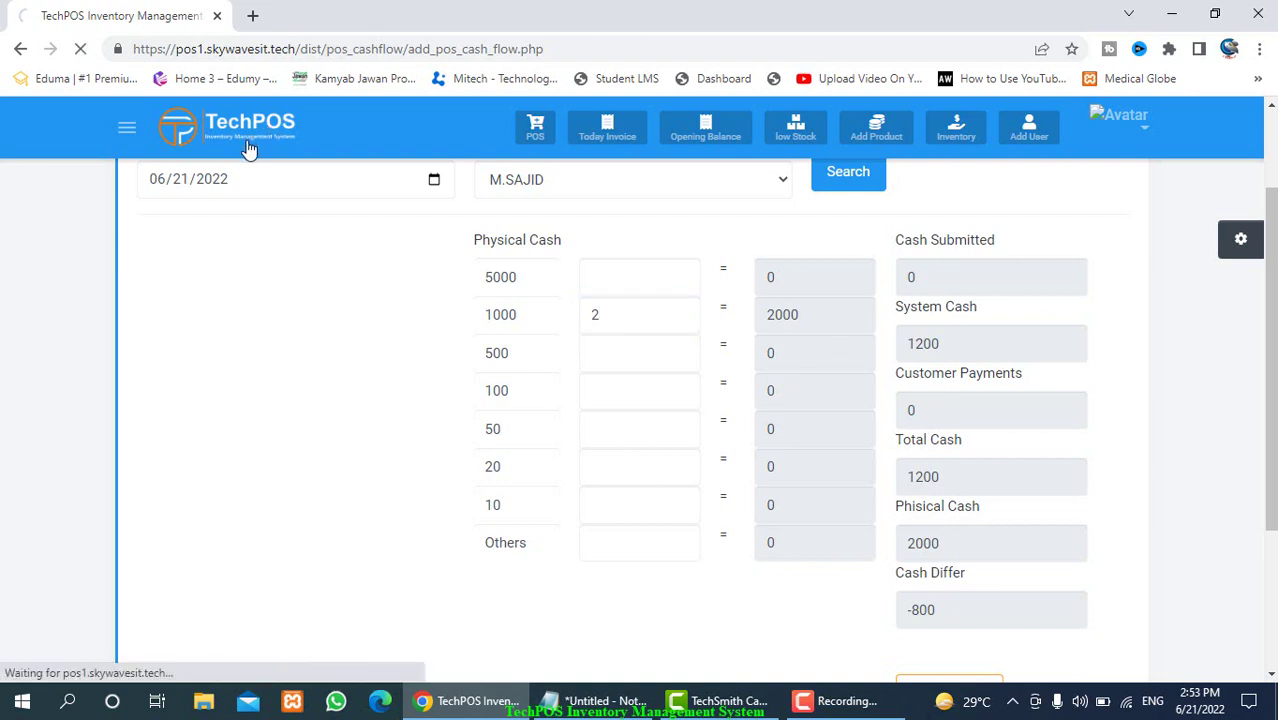